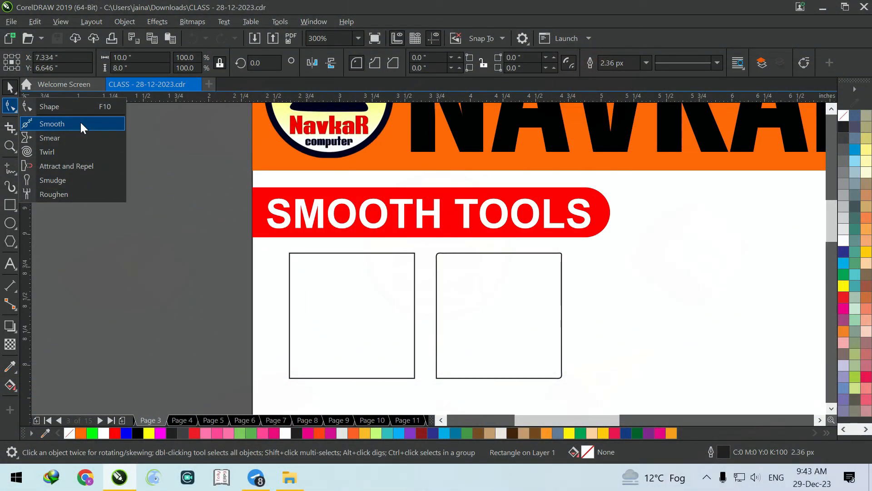
Select the left square under SMOOTH TOOLS and round its top-left corner with the Smooth tool at a 0.2-inch nib.
{"action": "left_click", "coordinate": [166, 308]}
{"action": "left_click", "coordinate": [337, 297]}
{"action": "scroll", "coordinate": [265, 290], "scroll_direction": "up", "scroll_amount": 2}
{"action": "scroll", "coordinate": [163, 195], "scroll_direction": "down", "scroll_amount": 1}
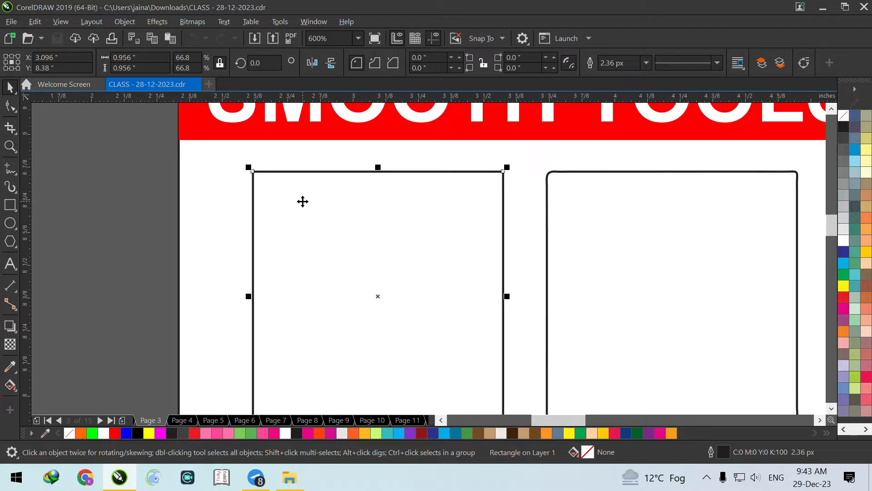
{"action": "scroll", "coordinate": [257, 167], "scroll_direction": "up", "scroll_amount": 2}
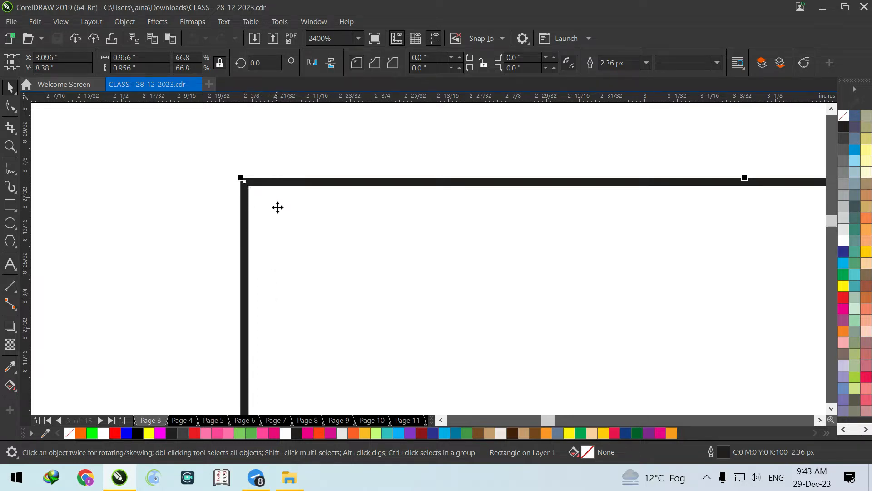
{"action": "scroll", "coordinate": [236, 191], "scroll_direction": "down", "scroll_amount": 1}
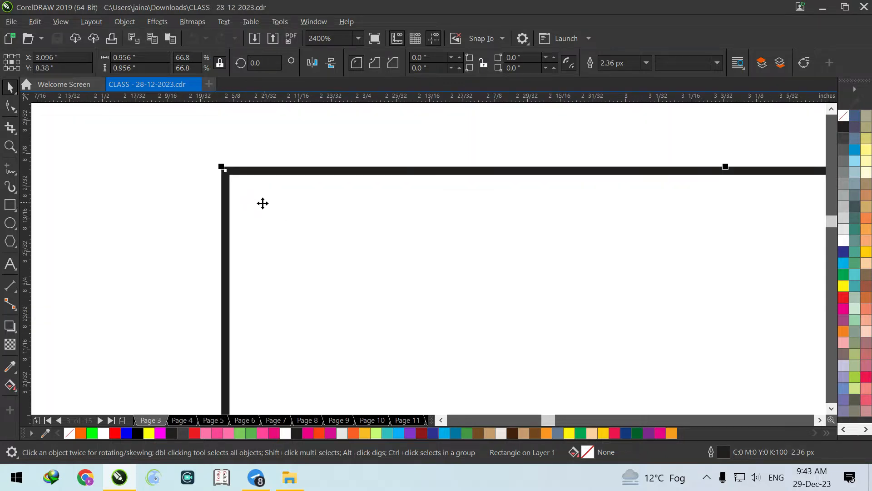
{"action": "left_click", "coordinate": [11, 107]}
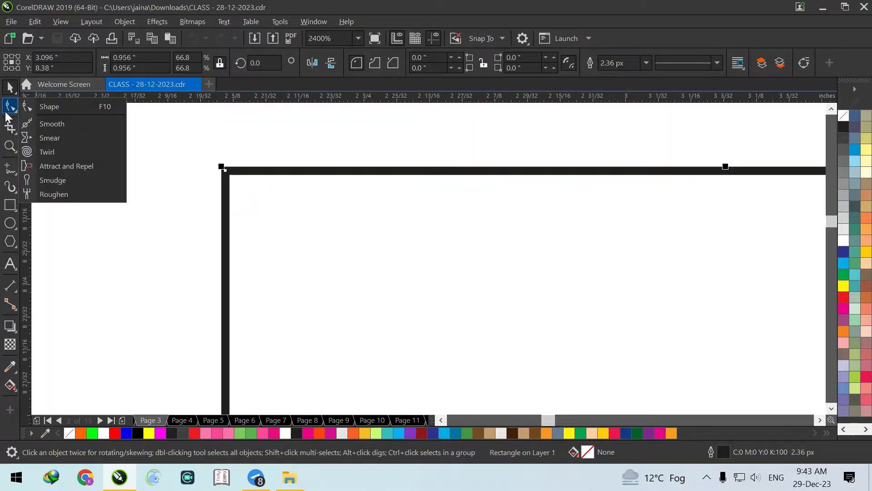
{"action": "left_click", "coordinate": [92, 124]}
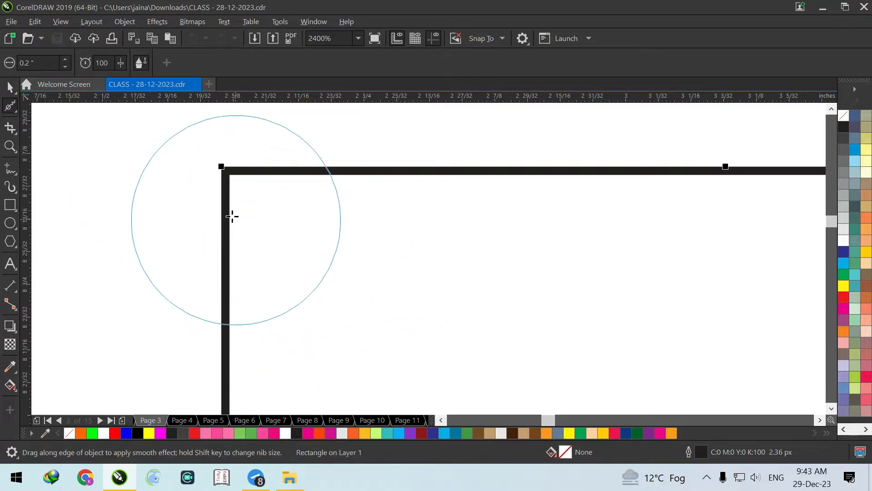
{"action": "scroll", "coordinate": [233, 218], "scroll_direction": "down", "scroll_amount": 1}
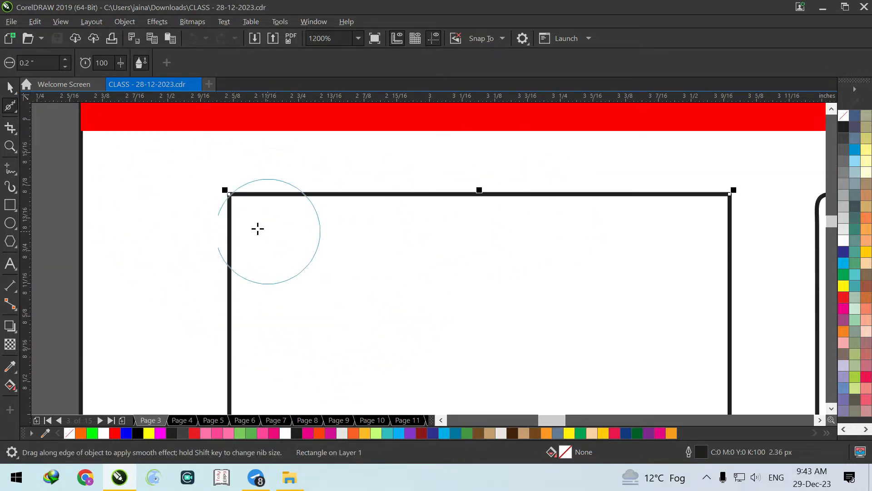
{"action": "scroll", "coordinate": [254, 225], "scroll_direction": "up", "scroll_amount": 1}
{"action": "left_click_drag", "start_coordinate": [234, 191], "coordinate": [234, 191]}
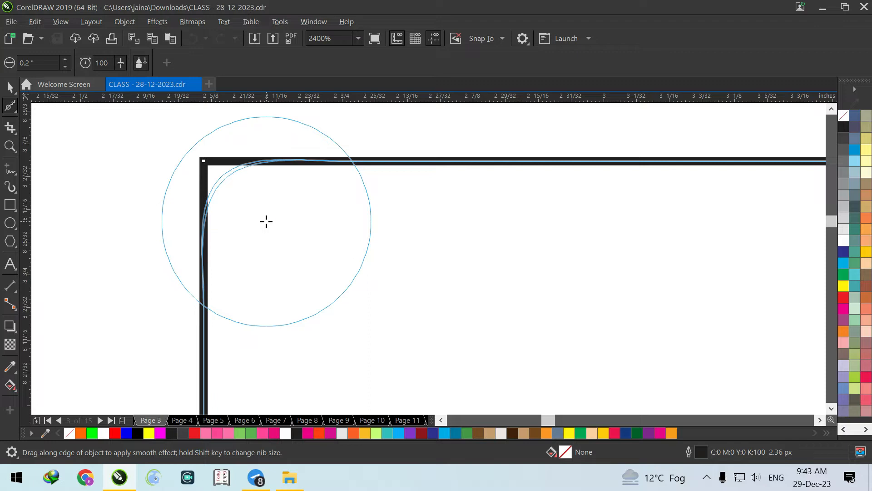
{"action": "left_click_drag", "start_coordinate": [266, 221], "coordinate": [266, 221]}
Smooth the left square's top-right corner with the same 0.2-inch nib.
{"action": "scroll", "coordinate": [210, 218], "scroll_direction": "down", "scroll_amount": 3}
{"action": "scroll", "coordinate": [210, 214], "scroll_direction": "down", "scroll_amount": 2}
{"action": "scroll", "coordinate": [214, 213], "scroll_direction": "up", "scroll_amount": 4}
{"action": "scroll", "coordinate": [783, 198], "scroll_direction": "up", "scroll_amount": 2}
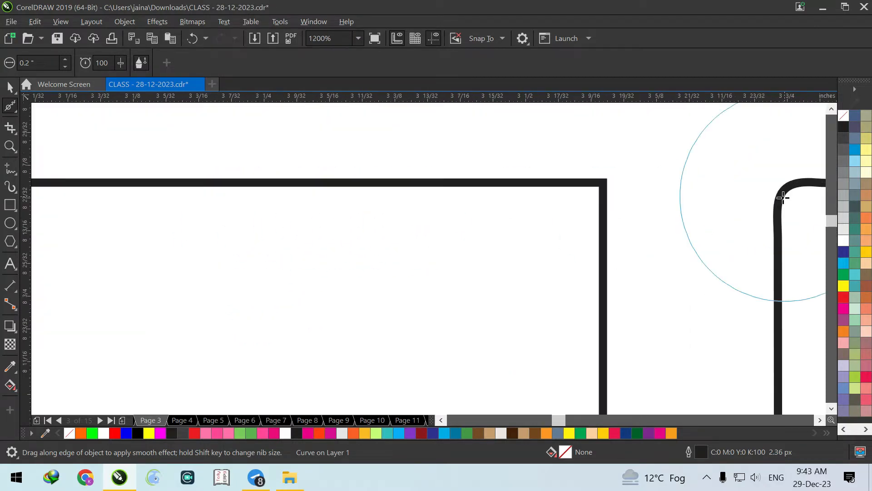
{"action": "scroll", "coordinate": [483, 224], "scroll_direction": "up", "scroll_amount": 4}
{"action": "mouse_move", "coordinate": [309, 222]}
{"action": "left_mouse_down"}
{"action": "mouse_move", "coordinate": [304, 267]}
{"action": "mouse_move", "coordinate": [345, 263]}
{"action": "left_mouse_up"}
{"action": "scroll", "coordinate": [434, 214], "scroll_direction": "down", "scroll_amount": 2}
{"action": "scroll", "coordinate": [434, 214], "scroll_direction": "down", "scroll_amount": 6}
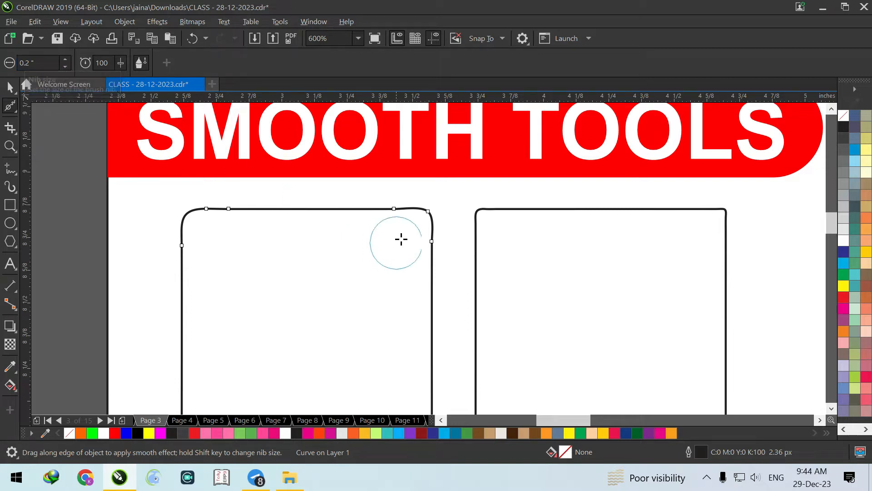
Try a Smooth brush nib size of 1.0 inch near the left square's bottom-left corner.
{"action": "scroll", "coordinate": [409, 226], "scroll_direction": "down", "scroll_amount": 1}
{"action": "scroll", "coordinate": [305, 283], "scroll_direction": "up", "scroll_amount": 2}
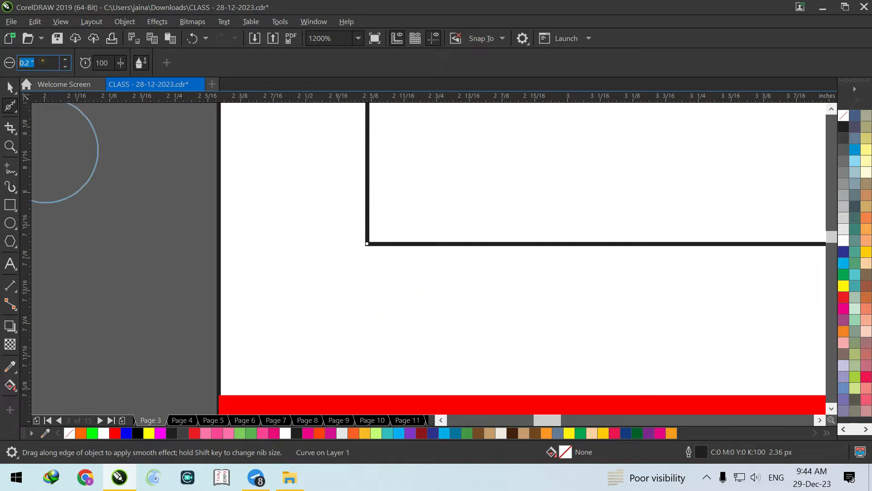
{"action": "type", "text": "1"}
{"action": "key", "text": "Return"}
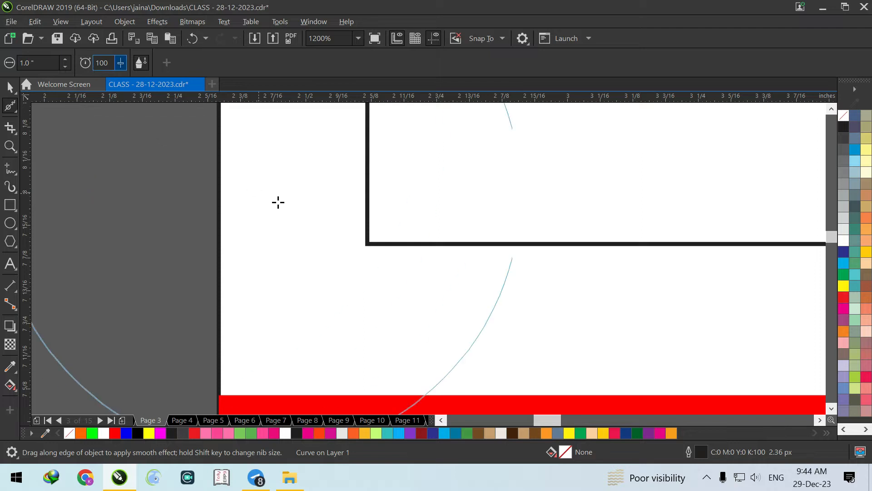
{"action": "scroll", "coordinate": [299, 241], "scroll_direction": "down", "scroll_amount": 1}
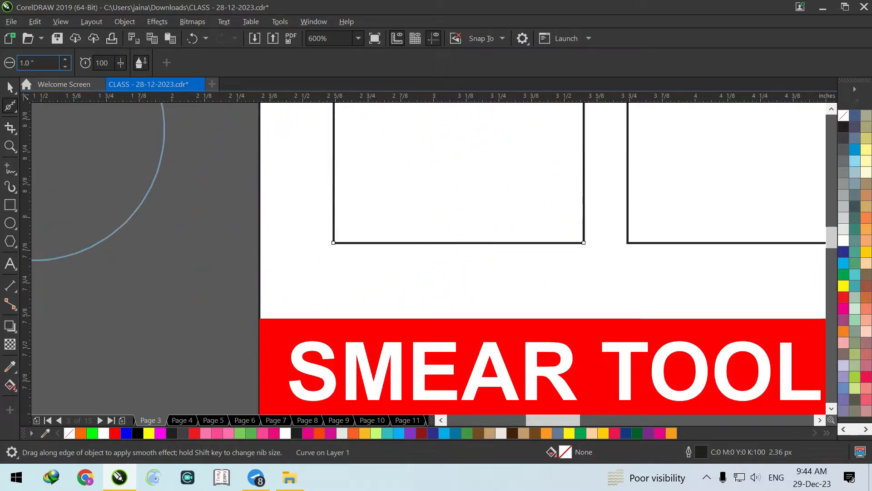
Set the brush nib size to 0.01 inch and raise it stepwise to 0.3 inch.
{"action": "left_click_drag", "start_coordinate": [58, 65], "coordinate": [1, 29]}
{"action": "type", "text": "0.01"}
{"action": "key", "text": "Return"}
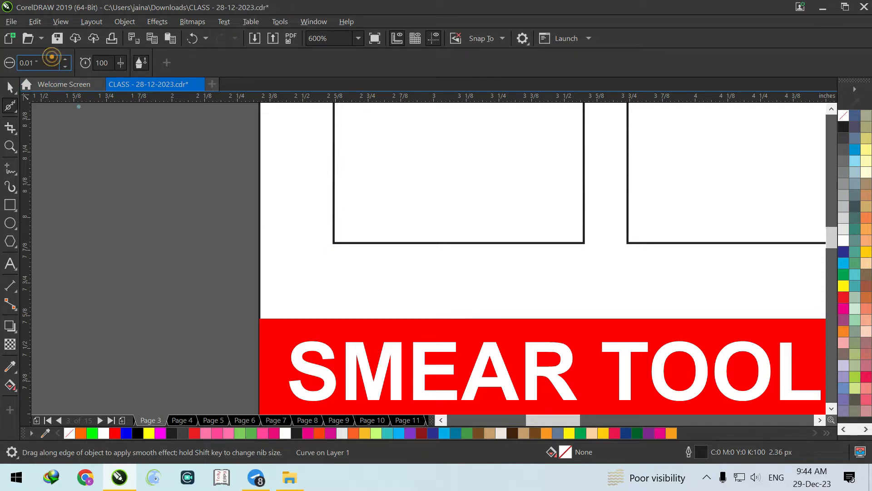
{"action": "left_click", "coordinate": [61, 61]}
{"action": "left_click", "coordinate": [63, 62]}
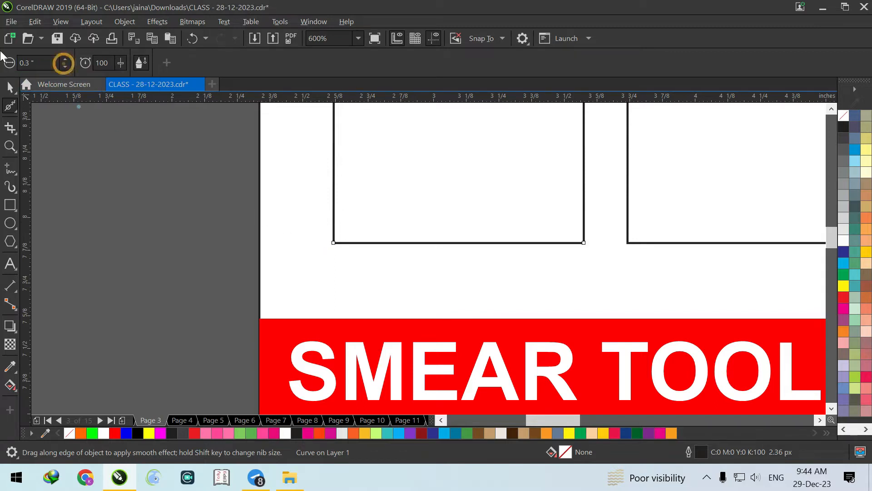
{"action": "key", "text": "Delete"}
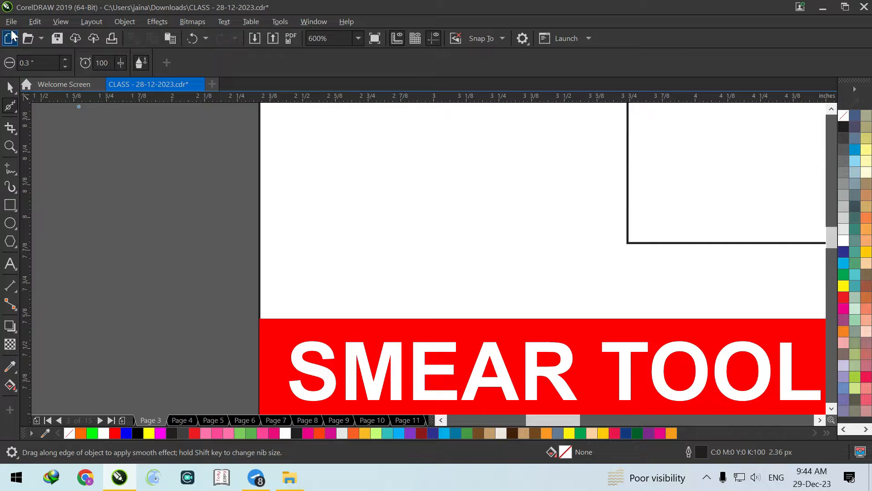
{"action": "scroll", "coordinate": [292, 283], "scroll_direction": "down", "scroll_amount": 1}
{"action": "key", "text": "ctrl+z"}
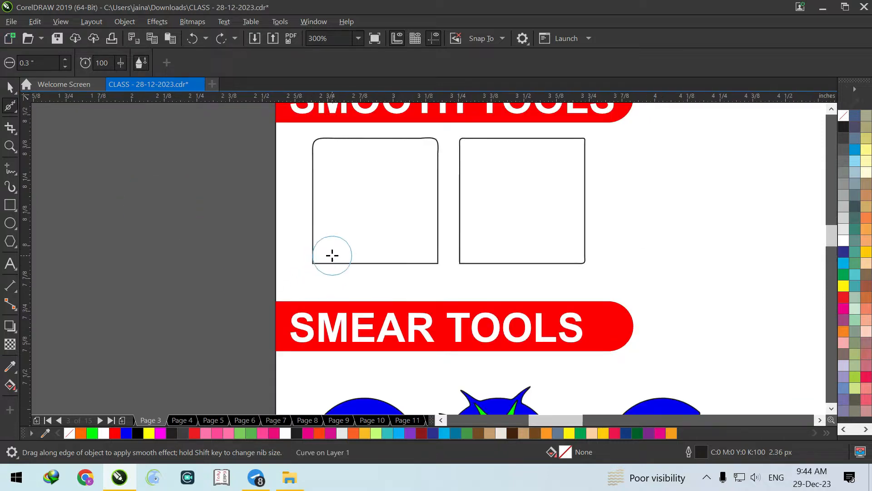
Set the nib size to 0.1 inch and smooth the left square's bottom-left corner.
{"action": "scroll", "coordinate": [332, 255], "scroll_direction": "up", "scroll_amount": 1}
{"action": "key", "text": "ctrl+a"}
{"action": "type", "text": "0"}
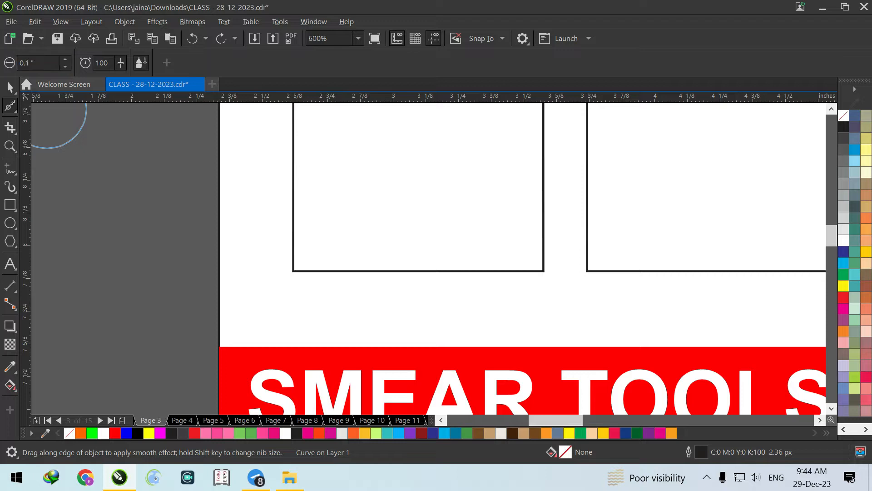
{"action": "scroll", "coordinate": [302, 269], "scroll_direction": "up", "scroll_amount": 2}
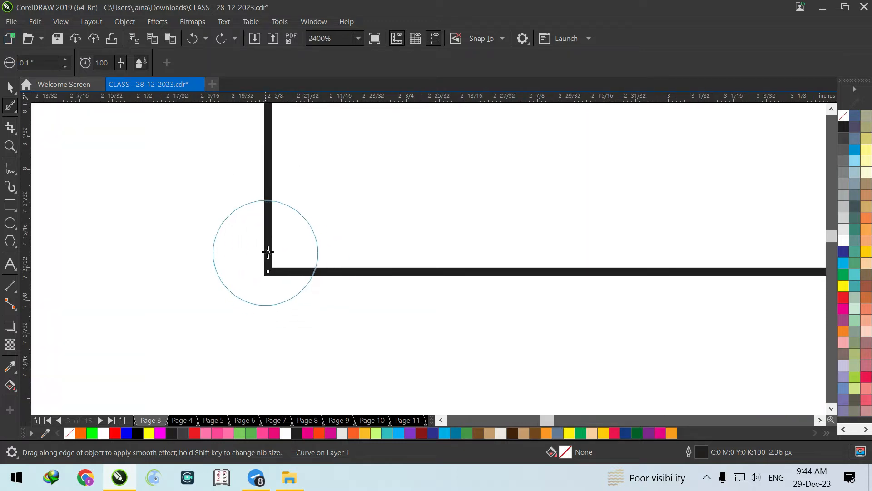
{"action": "left_click_drag", "start_coordinate": [296, 247], "coordinate": [286, 260]}
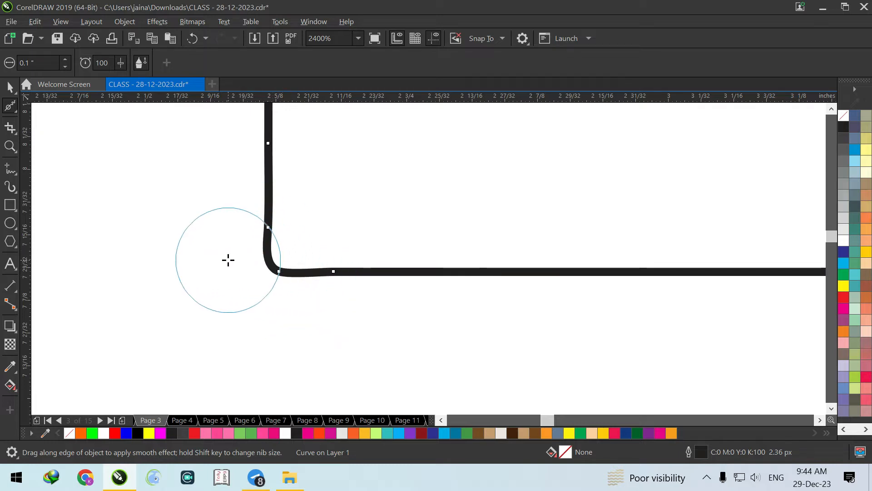
Set the nib size to 0.5 inch and smooth the left square's bottom-right corner.
{"action": "scroll", "coordinate": [228, 260], "scroll_direction": "down", "scroll_amount": 1}
{"action": "double_click", "coordinate": [33, 63]}
{"action": "type", "text": "0"}
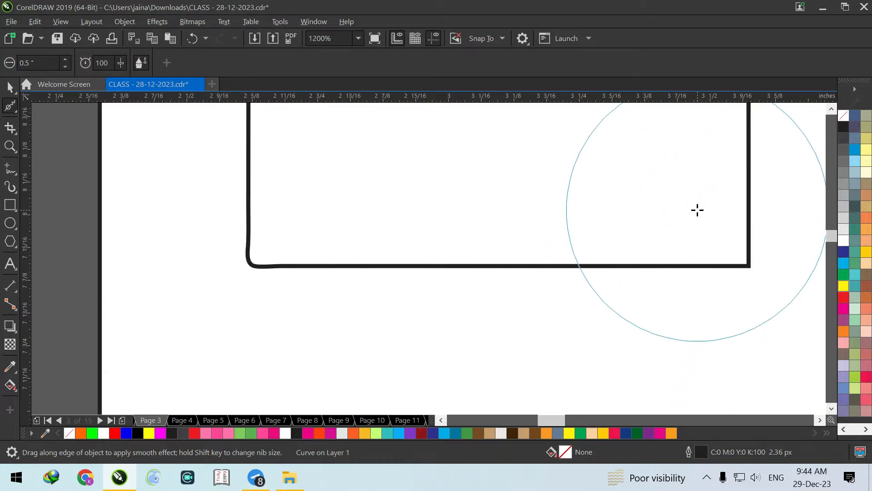
{"action": "left_click_drag", "start_coordinate": [697, 209], "coordinate": [697, 209]}
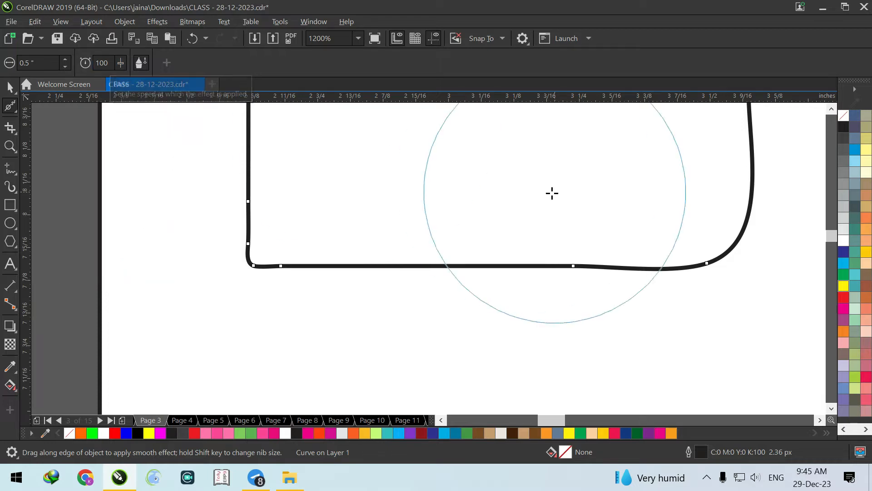
Select the right square and set the Smooth tool to a rate of 10 and a nib size of 0.3 inch.
{"action": "scroll", "coordinate": [249, 233], "scroll_direction": "down", "scroll_amount": 3}
{"action": "scroll", "coordinate": [482, 224], "scroll_direction": "up", "scroll_amount": 2}
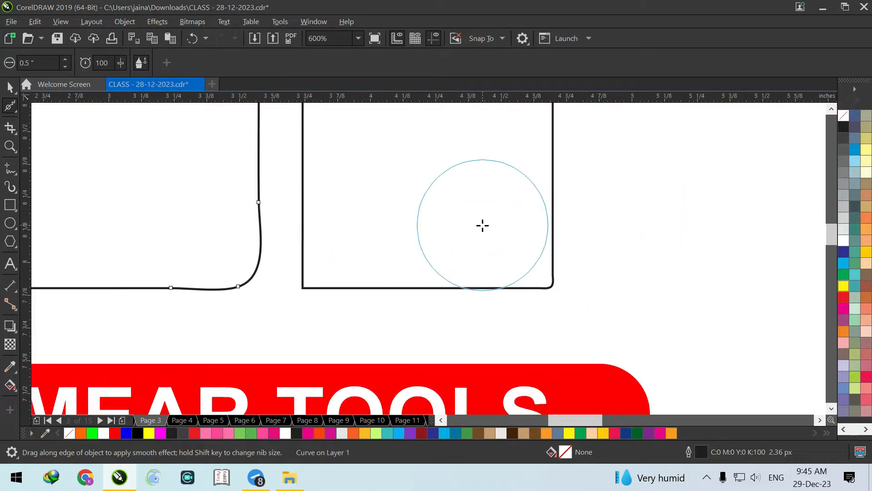
{"action": "left_click", "coordinate": [10, 86]}
{"action": "left_click", "coordinate": [325, 185]}
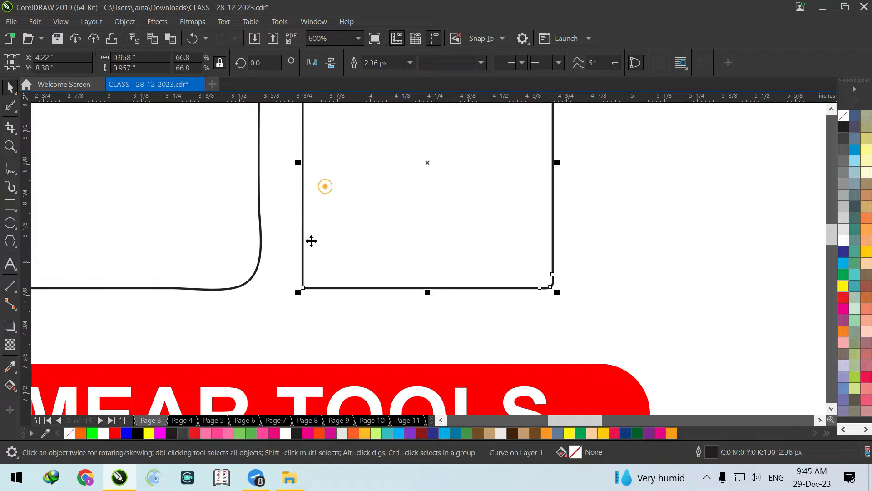
{"action": "scroll", "coordinate": [305, 276], "scroll_direction": "up", "scroll_amount": 2}
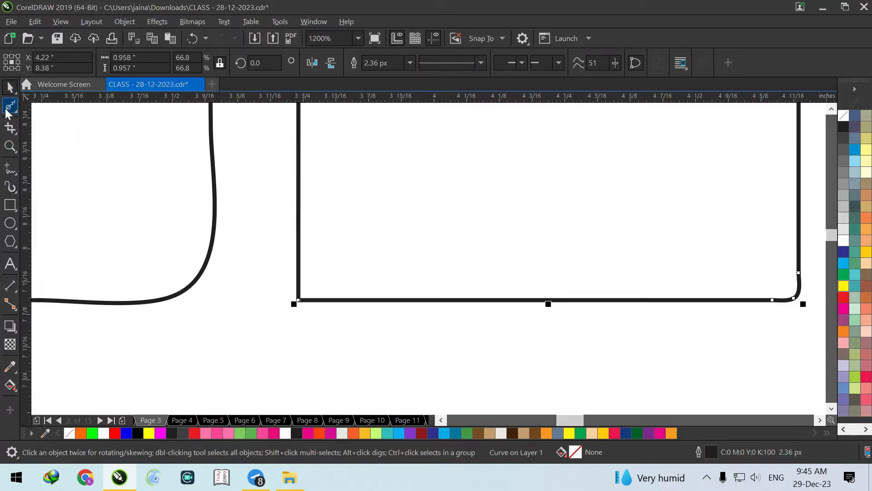
{"action": "left_click", "coordinate": [6, 111]}
{"action": "left_click", "coordinate": [52, 123]}
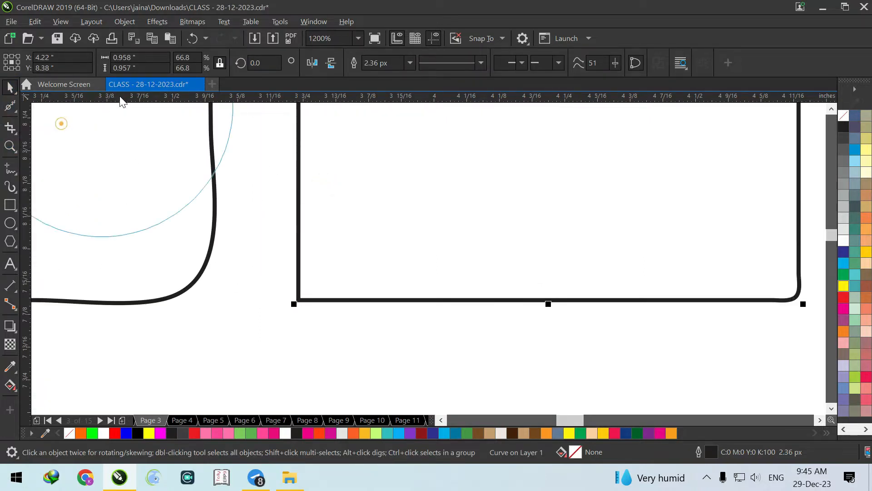
{"action": "left_click_drag", "start_coordinate": [111, 61], "coordinate": [29, 64]}
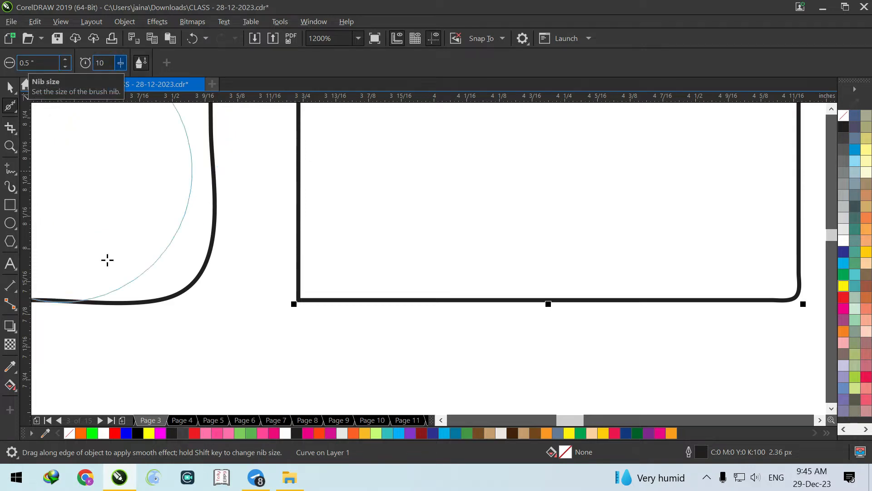
{"action": "left_click_drag", "start_coordinate": [44, 62], "coordinate": [2, 49]}
{"action": "type", "text": "0."}
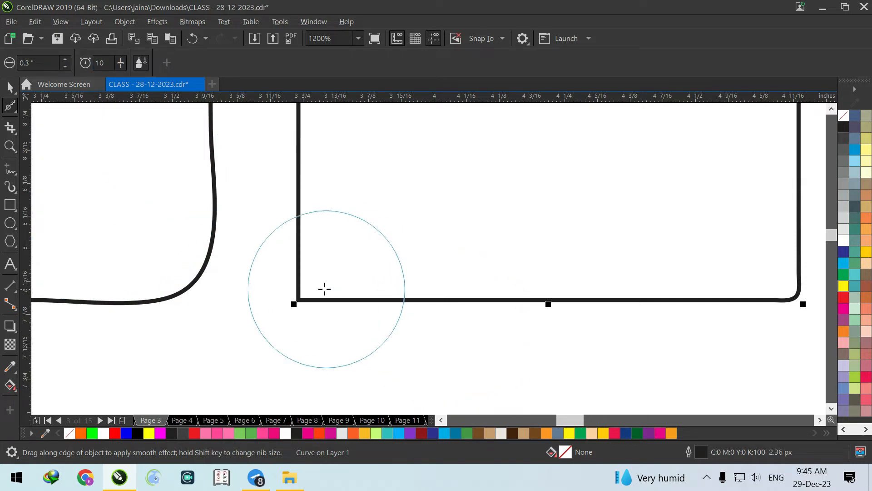
Try smoothing the right square's bottom-left corner at rate 10, and undo the smoothing.
{"action": "left_click_drag", "start_coordinate": [324, 275], "coordinate": [326, 275]}
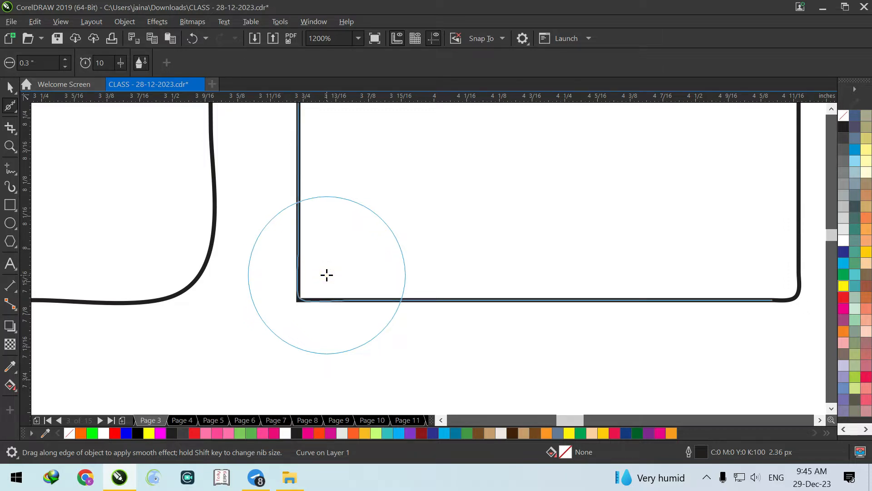
{"action": "left_click_drag", "start_coordinate": [326, 275], "coordinate": [325, 275]}
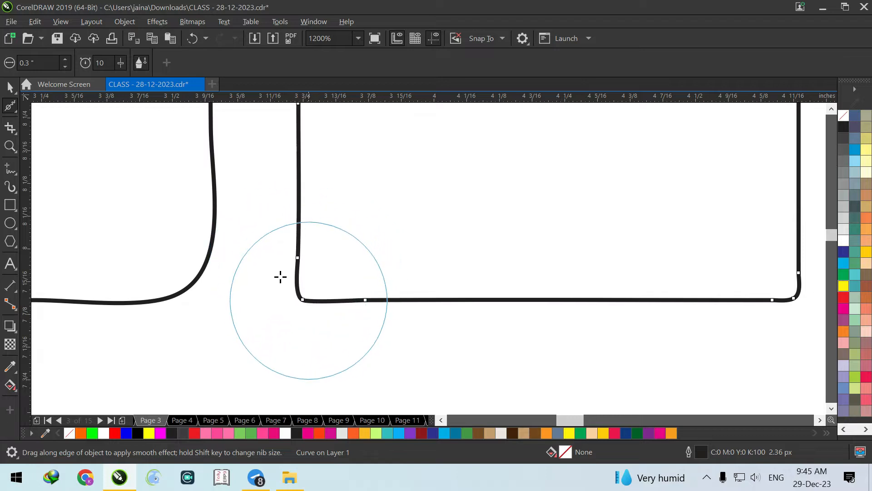
{"action": "key", "text": "ctrl+z"}
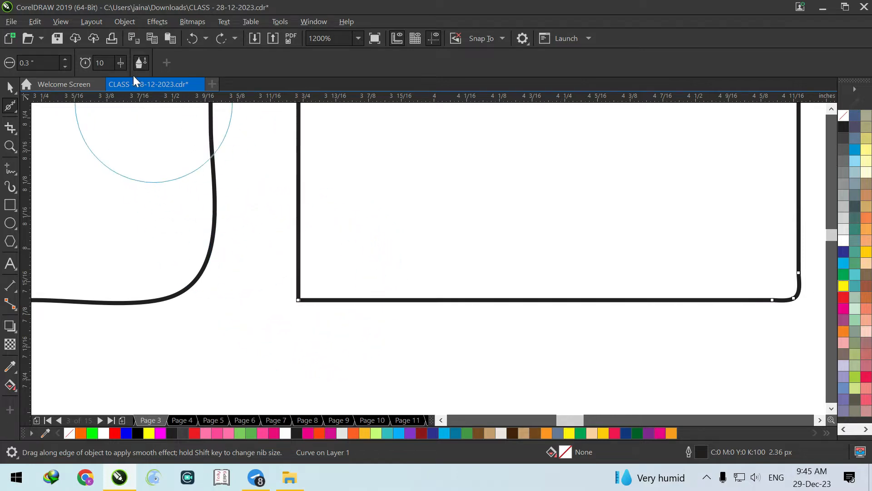
Set the Smooth rate to 100 and smooth the right square's bottom-left corner.
{"action": "key", "text": "Return"}
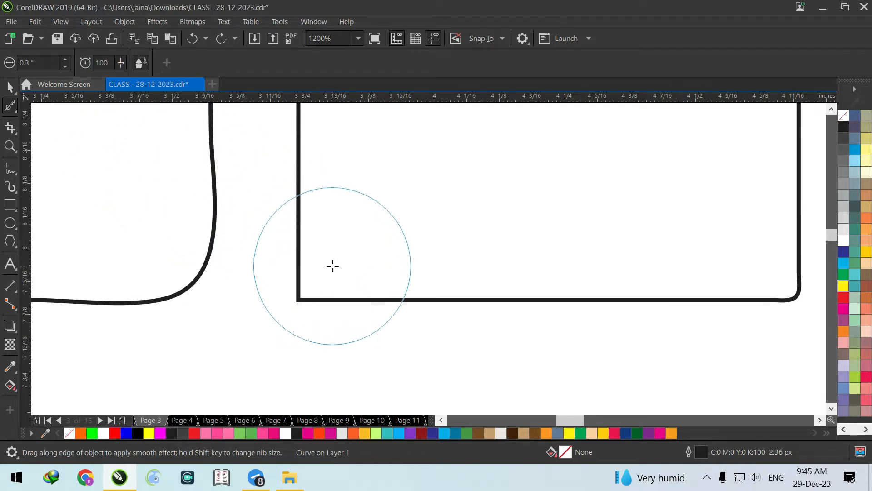
{"action": "left_click", "coordinate": [336, 259]}
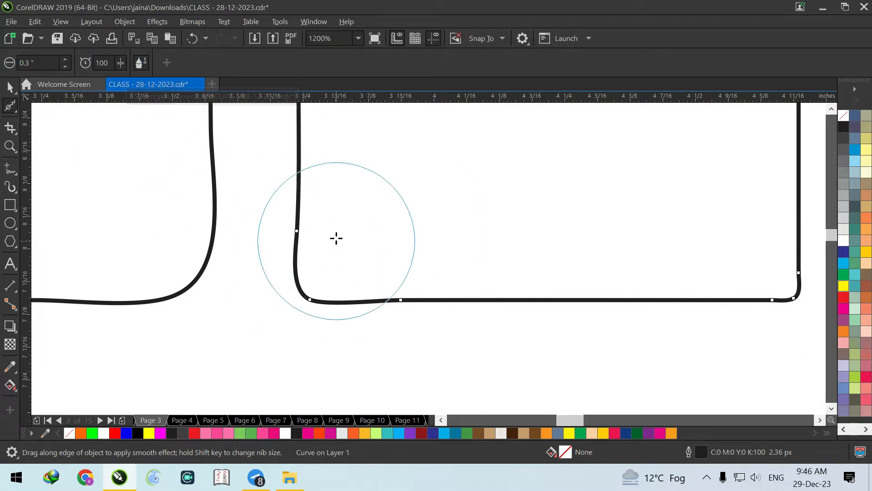
Delete the three nested spiky shapes in the middle example under the SMEAR TOOLS heading.
{"action": "left_click", "coordinate": [7, 112]}
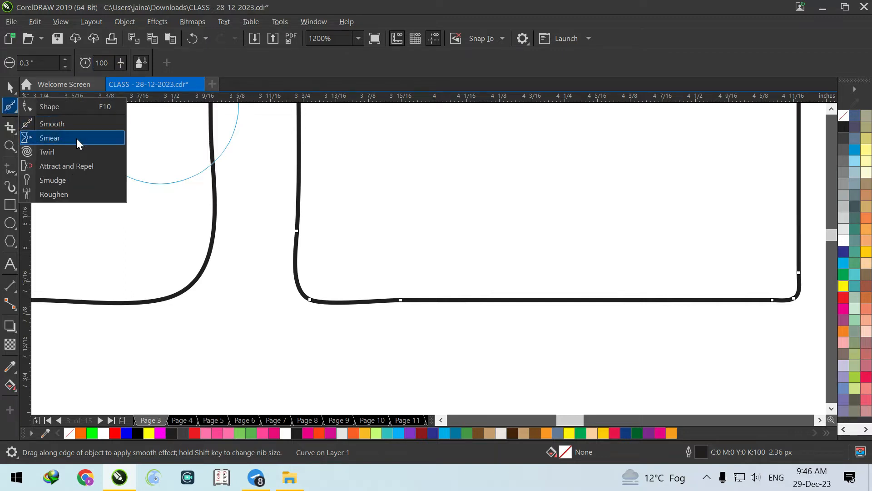
{"action": "left_click", "coordinate": [227, 287]}
{"action": "scroll", "coordinate": [409, 182], "scroll_direction": "down", "scroll_amount": 3}
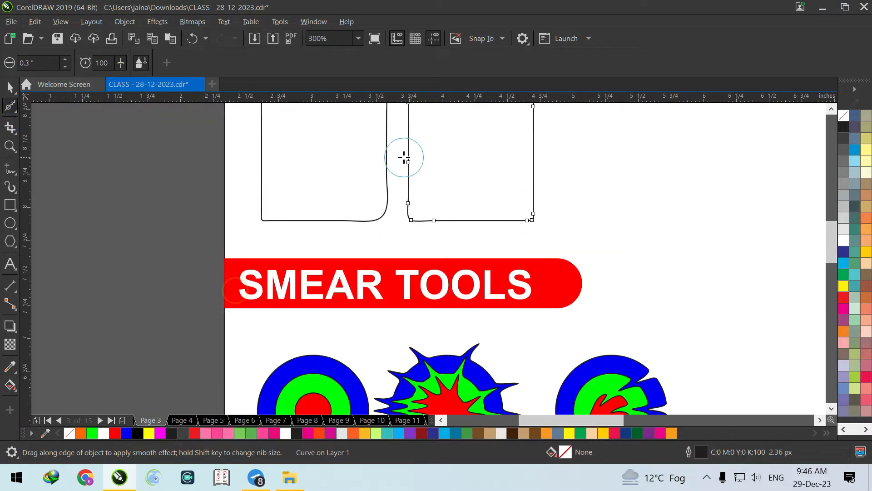
{"action": "scroll", "coordinate": [400, 136], "scroll_direction": "down", "scroll_amount": 2}
{"action": "scroll", "coordinate": [390, 325], "scroll_direction": "up", "scroll_amount": 4}
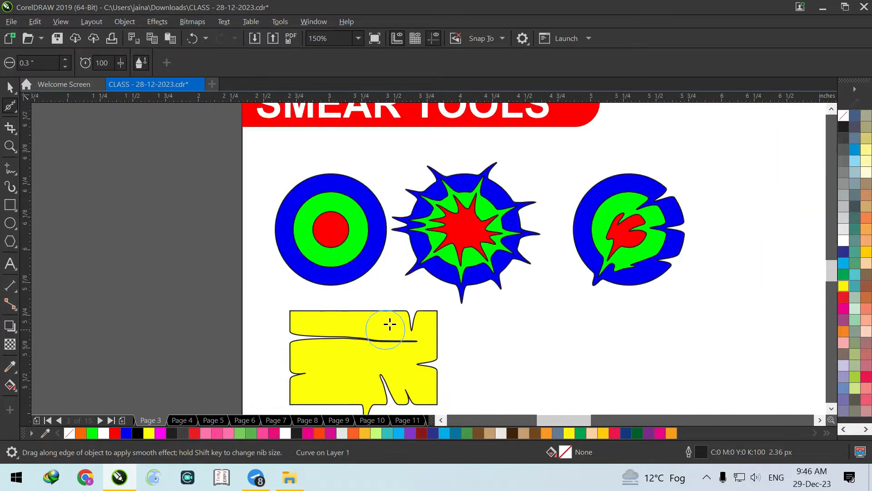
{"action": "scroll", "coordinate": [364, 247], "scroll_direction": "down", "scroll_amount": 3}
{"action": "scroll", "coordinate": [380, 214], "scroll_direction": "up", "scroll_amount": 2}
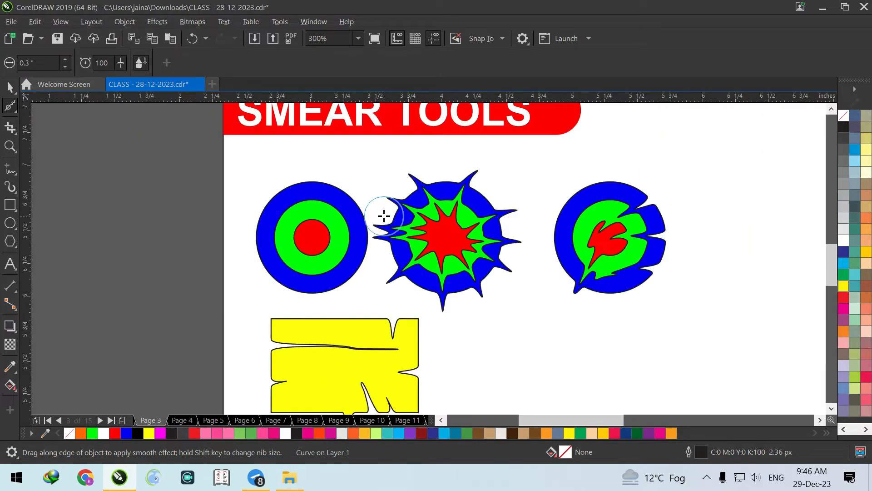
{"action": "left_click", "coordinate": [9, 87]}
{"action": "left_click", "coordinate": [454, 231]}
{"action": "key", "text": "Delete"}
{"action": "left_click", "coordinate": [407, 206]}
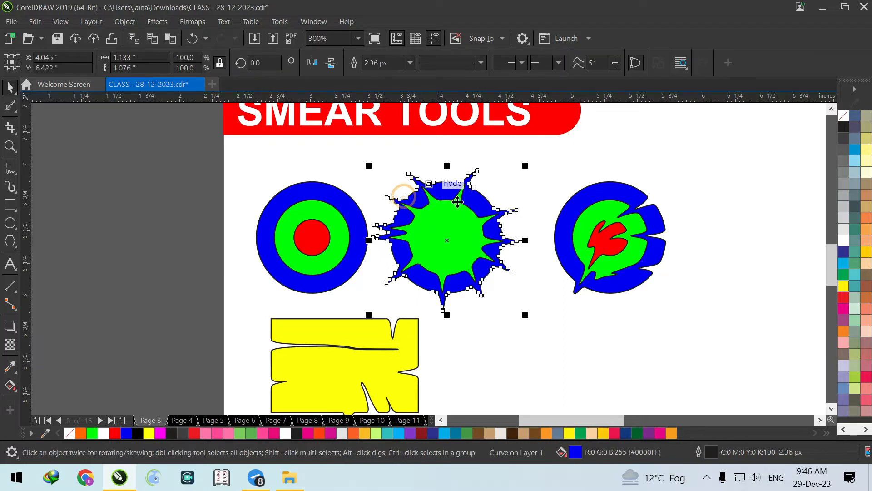
{"action": "key", "text": "Delete"}
{"action": "left_click", "coordinate": [454, 221]}
{"action": "key", "text": "Delete"}
Delete the three nested notched circles of the example on the far side.
{"action": "left_click", "coordinate": [583, 231]}
{"action": "key", "text": "Delete"}
{"action": "left_click", "coordinate": [603, 241]}
{"action": "key", "text": "Delete"}
{"action": "left_click", "coordinate": [603, 240]}
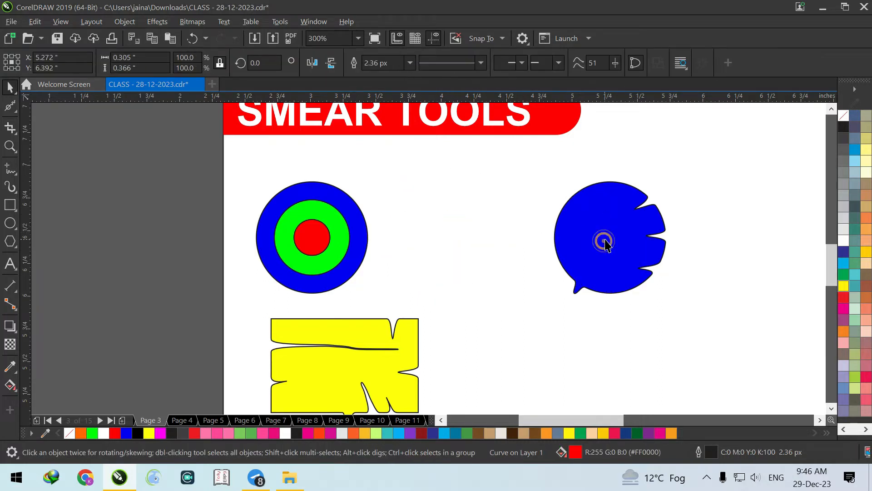
{"action": "key", "text": "Delete"}
Delete the smeared yellow rectangle and the remaining set of blue, green and red concentric circles.
{"action": "left_click", "coordinate": [355, 346]}
{"action": "key", "text": "Delete"}
{"action": "left_click", "coordinate": [325, 242]}
{"action": "left_click_drag", "start_coordinate": [197, 161], "coordinate": [425, 318]}
{"action": "key", "text": "Delete"}
Draw a circle about 1.23 inches in diameter below the SMEAR TOOLS heading and fill it yellow.
{"action": "left_click", "coordinate": [9, 223]}
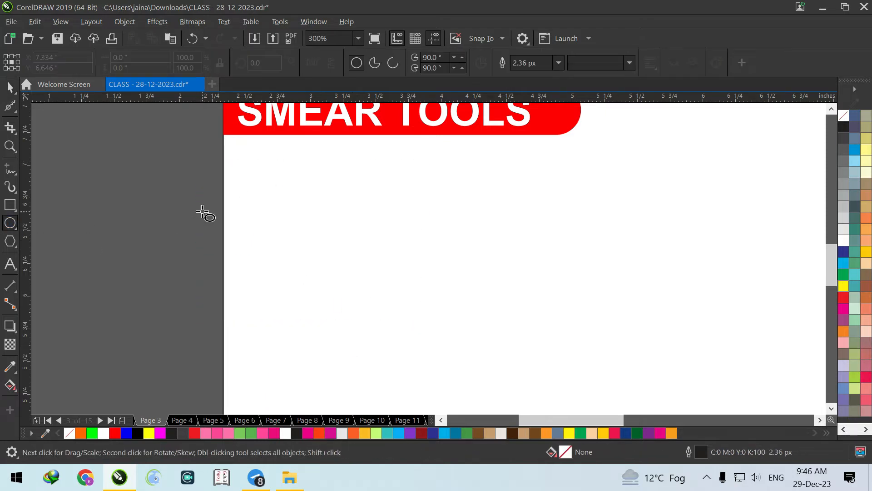
{"action": "left_click_drag", "start_coordinate": [244, 191], "coordinate": [409, 334]}
{"action": "left_click", "coordinate": [7, 91]}
{"action": "left_click_drag", "start_coordinate": [305, 275], "coordinate": [346, 254]}
{"action": "left_click", "coordinate": [844, 287]}
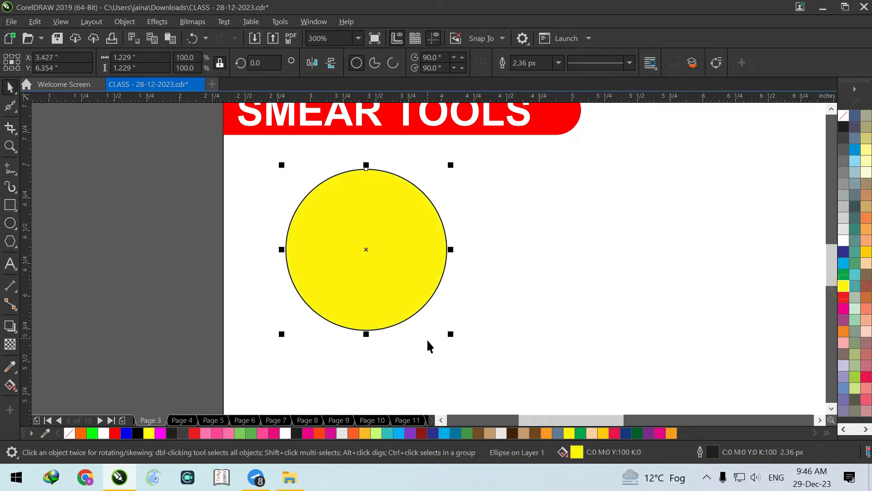
Add two smaller concentric copies inside the yellow circle: a red one about 0.83 inch and a cyan one about 0.4 inch wide.
{"action": "left_click_drag", "start_coordinate": [452, 334], "coordinate": [426, 308]}
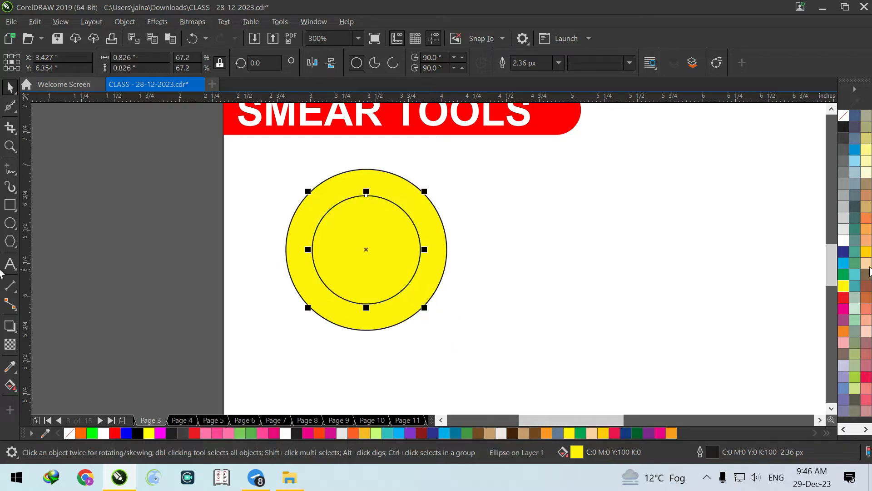
{"action": "left_click", "coordinate": [844, 298]}
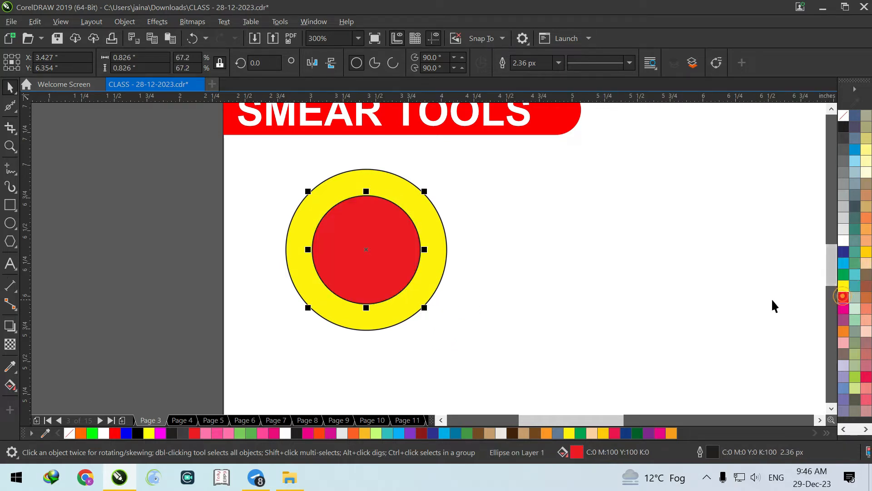
{"action": "left_click_drag", "start_coordinate": [424, 308], "coordinate": [399, 279]}
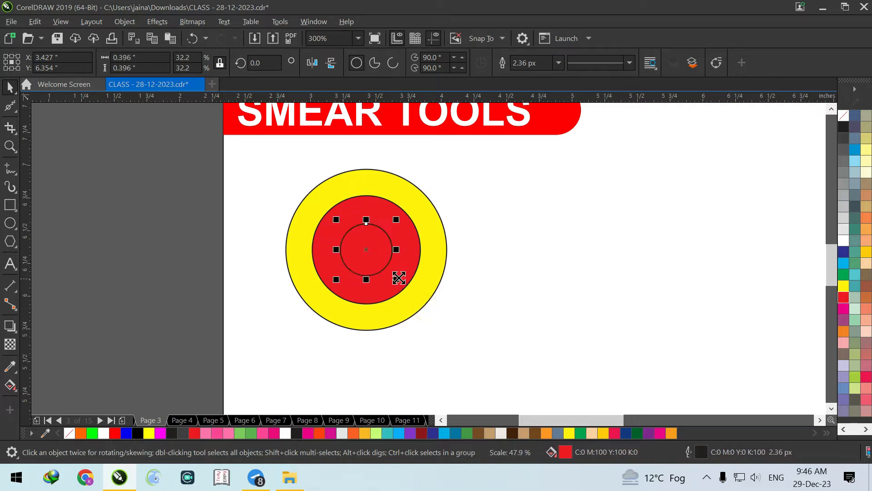
{"action": "left_click", "coordinate": [844, 264]}
Delete the unfilled 10 by 8 inch page-frame rectangle and move the three concentric circles together farther down the page.
{"action": "left_click", "coordinate": [462, 282]}
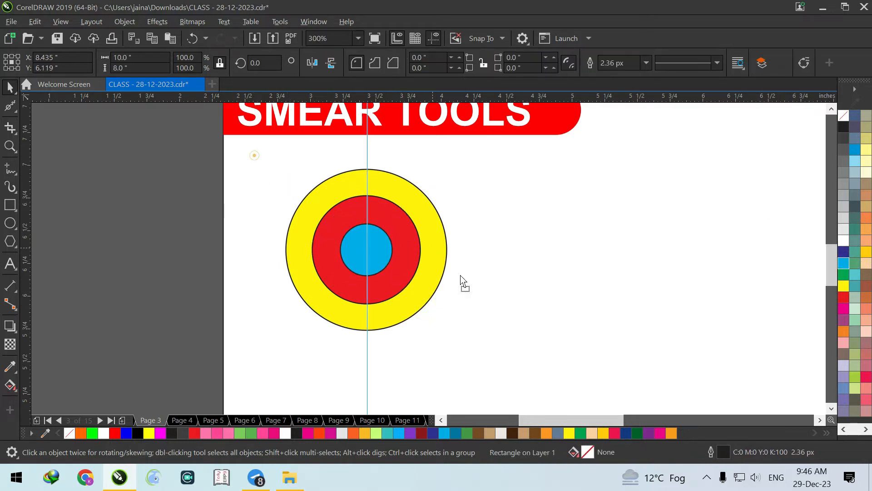
{"action": "key", "text": "Delete"}
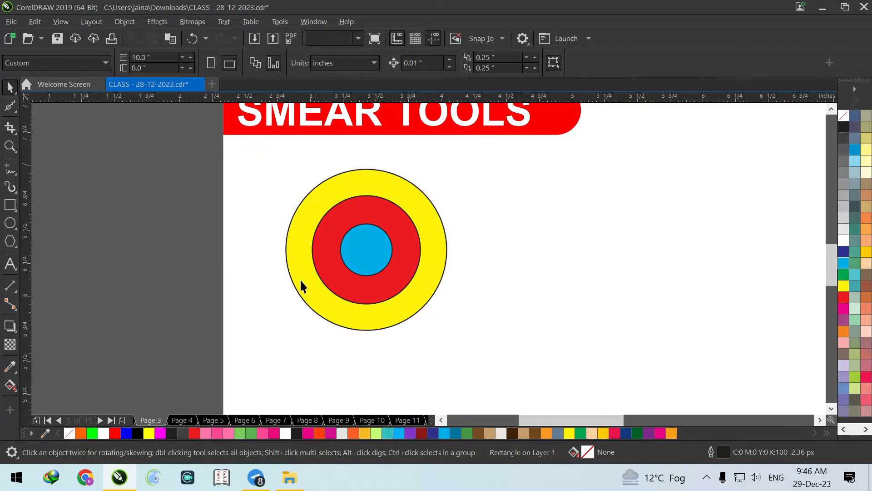
{"action": "left_click_drag", "start_coordinate": [553, 374], "coordinate": [553, 374]}
{"action": "left_click_drag", "start_coordinate": [421, 253], "coordinate": [414, 328]}
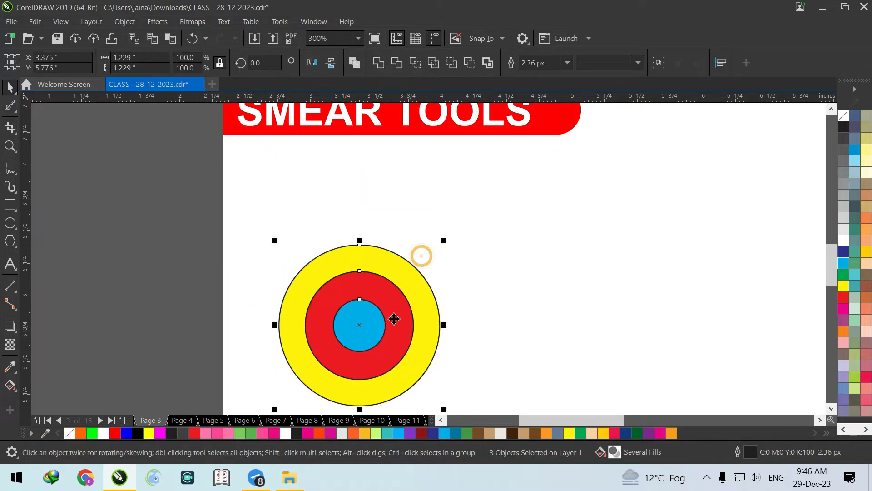
Smear the three selected circles outward from their centre into three long arms, using a 0.3 inch nib and pressure 100.
{"action": "left_click", "coordinate": [9, 107]}
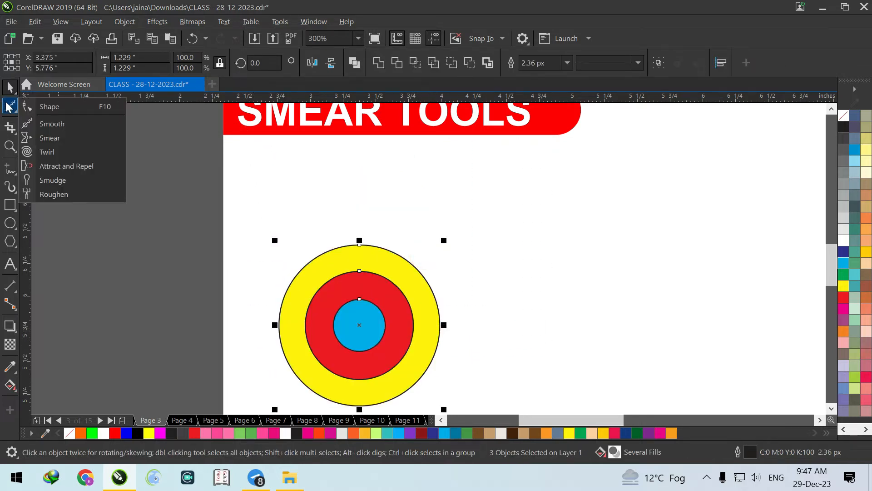
{"action": "left_click", "coordinate": [73, 139]}
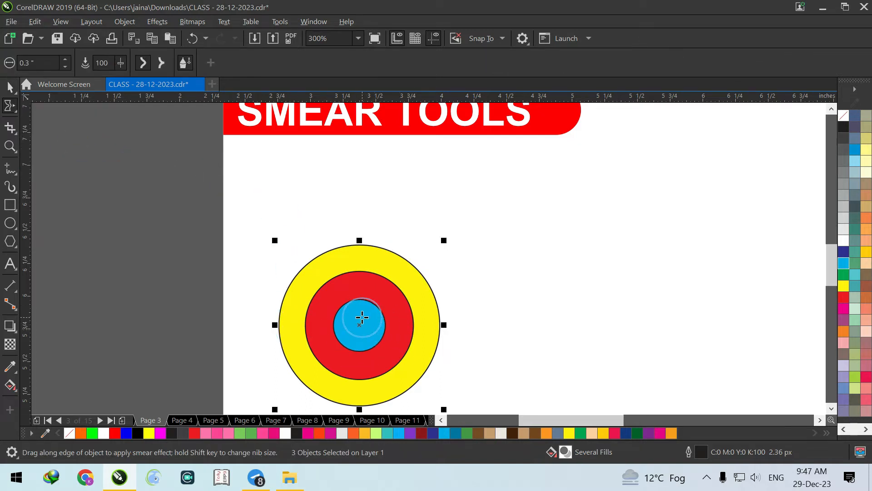
{"action": "mouse_move", "coordinate": [364, 321]}
{"action": "left_mouse_down"}
{"action": "mouse_move", "coordinate": [442, 239]}
{"action": "mouse_move", "coordinate": [520, 214]}
{"action": "mouse_move", "coordinate": [684, 204]}
{"action": "left_mouse_up"}
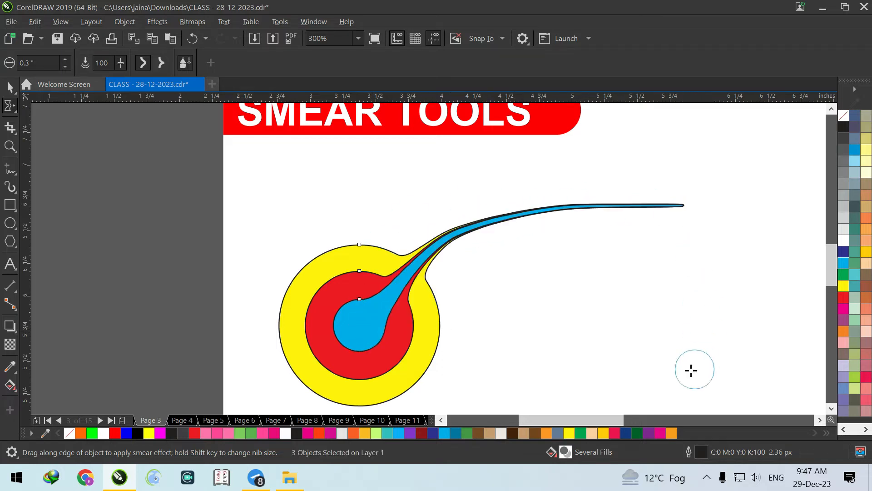
{"action": "mouse_move", "coordinate": [370, 328]}
{"action": "left_mouse_down"}
{"action": "mouse_move", "coordinate": [331, 267]}
{"action": "mouse_move", "coordinate": [217, 208]}
{"action": "left_mouse_up"}
{"action": "left_click_drag", "start_coordinate": [372, 318], "coordinate": [404, 184]}
Draw a rectangle about 2 by 0.93 inches beside the smeared circles and fill it magenta.
{"action": "left_click", "coordinate": [10, 204]}
{"action": "left_click_drag", "start_coordinate": [503, 242], "coordinate": [764, 364]}
{"action": "left_click", "coordinate": [844, 308]}
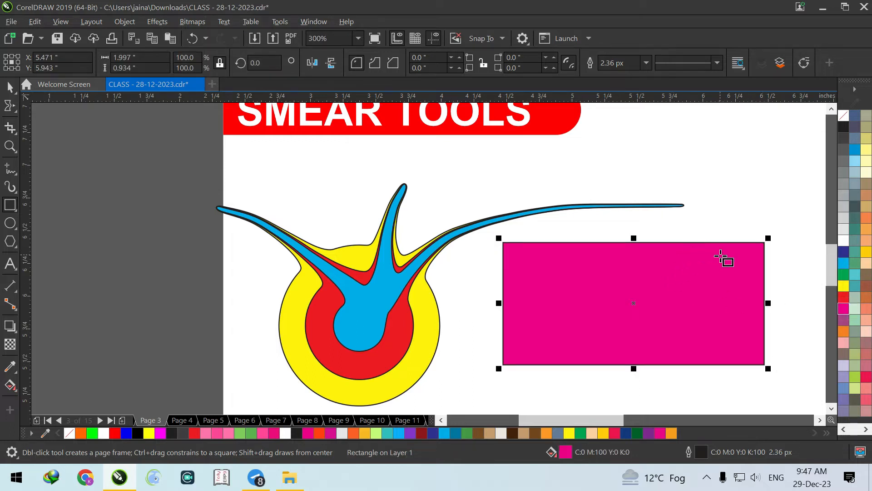
Smear the magenta rectangle's top edge with a 0.3 inch nib, pulling out a spike near its right end and pushing in a notch.
{"action": "left_click", "coordinate": [13, 109]}
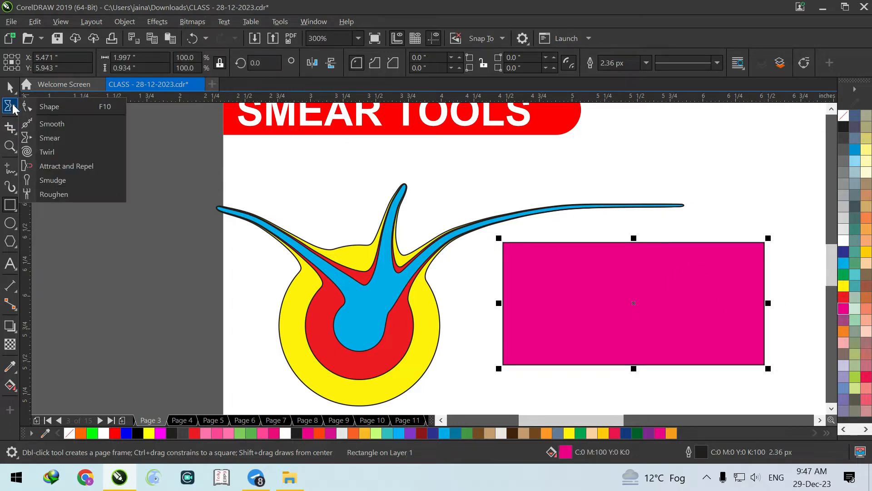
{"action": "left_click", "coordinate": [50, 137]}
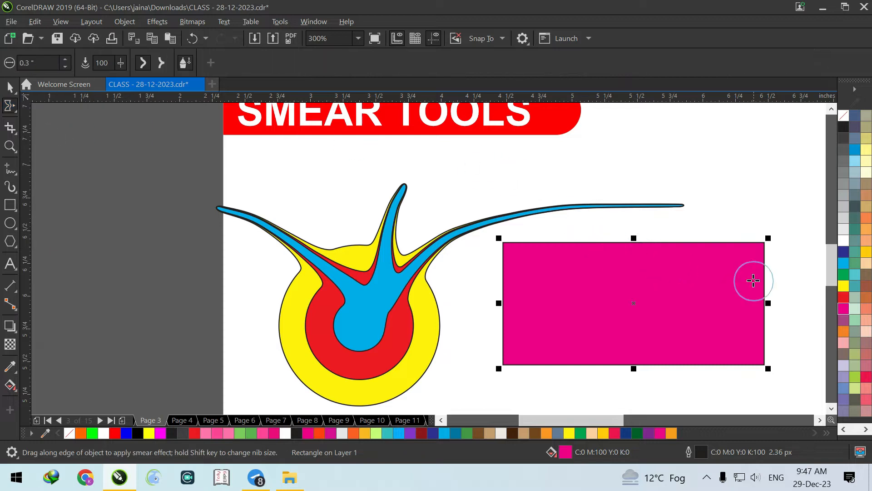
{"action": "mouse_move", "coordinate": [726, 263]}
{"action": "left_mouse_down"}
{"action": "mouse_move", "coordinate": [730, 223]}
{"action": "mouse_move", "coordinate": [756, 173]}
{"action": "left_mouse_up"}
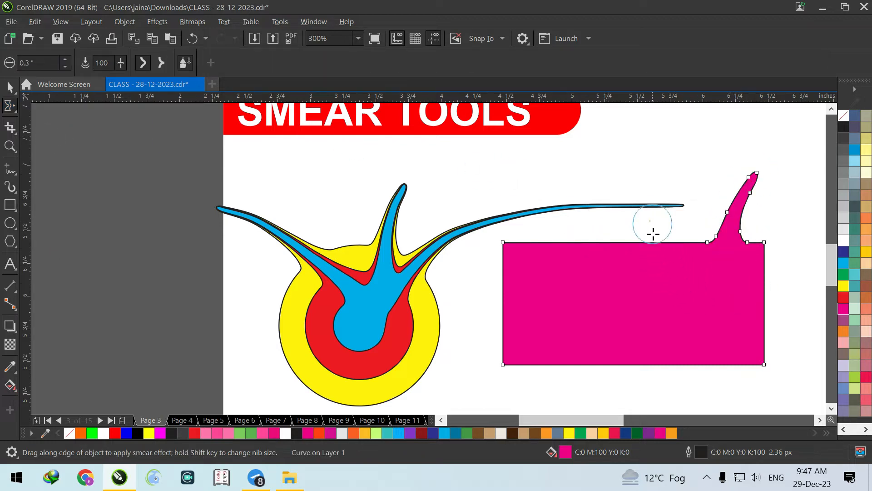
{"action": "left_click_drag", "start_coordinate": [650, 221], "coordinate": [658, 301]}
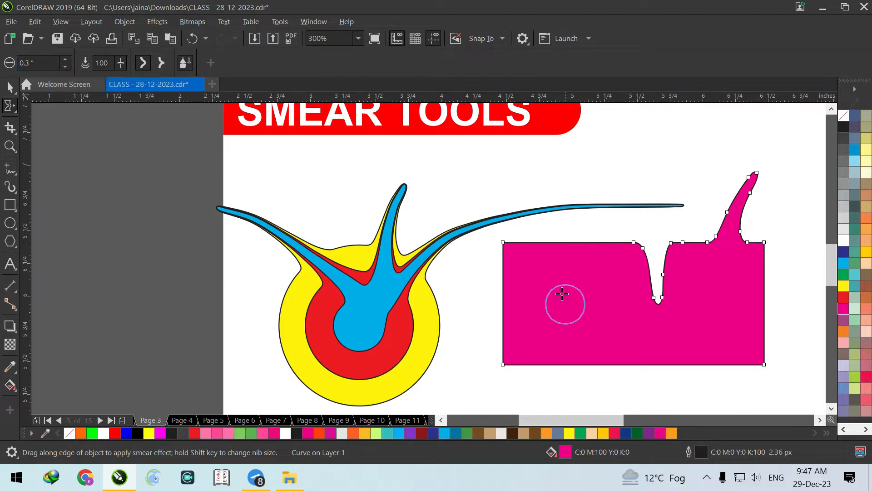
Smear the rectangle's top-left corner outward with a 0.5 inch nib, and shape a thin notch and spike beside it with a 0.1 inch nib.
{"action": "scroll", "coordinate": [518, 242], "scroll_direction": "up", "scroll_amount": 2}
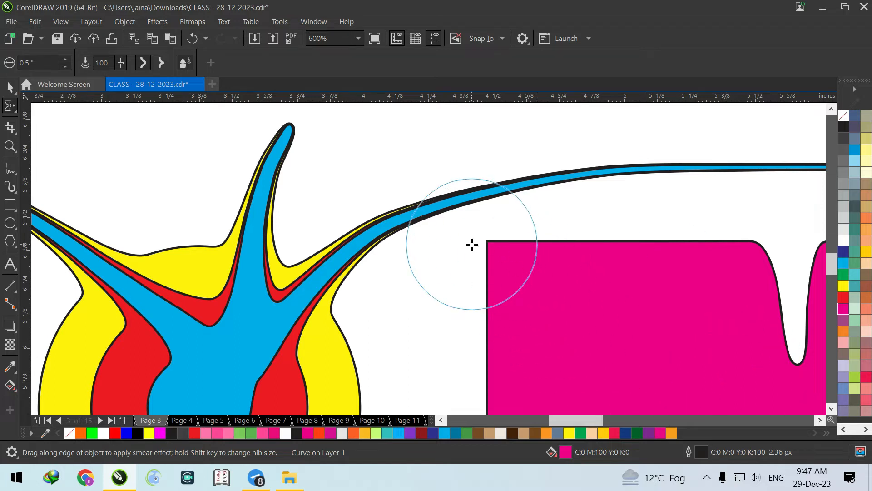
{"action": "left_click_drag", "start_coordinate": [507, 264], "coordinate": [484, 212]}
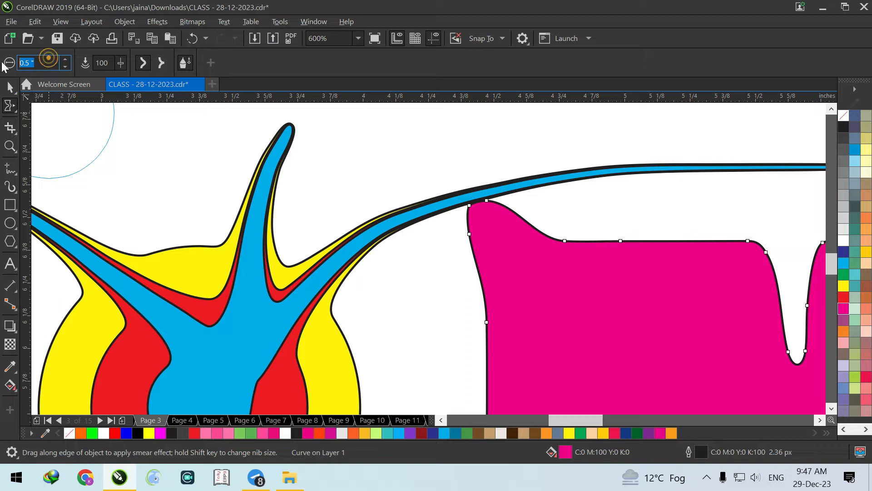
{"action": "type", "text": "0.1"}
{"action": "key", "text": "Return"}
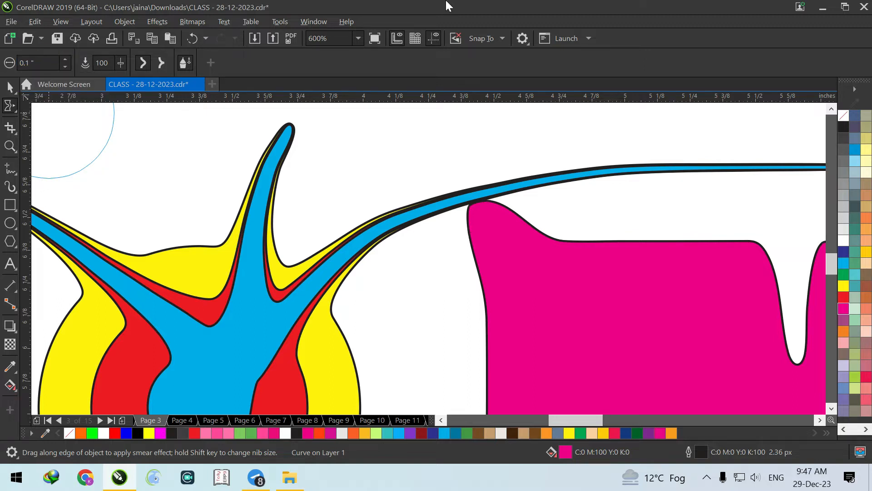
{"action": "left_click_drag", "start_coordinate": [578, 229], "coordinate": [594, 304]}
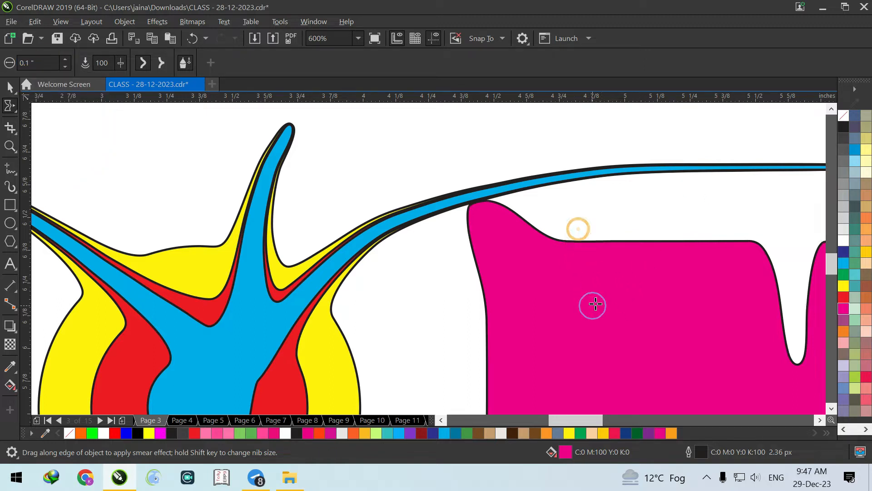
{"action": "left_click_drag", "start_coordinate": [613, 260], "coordinate": [654, 181]}
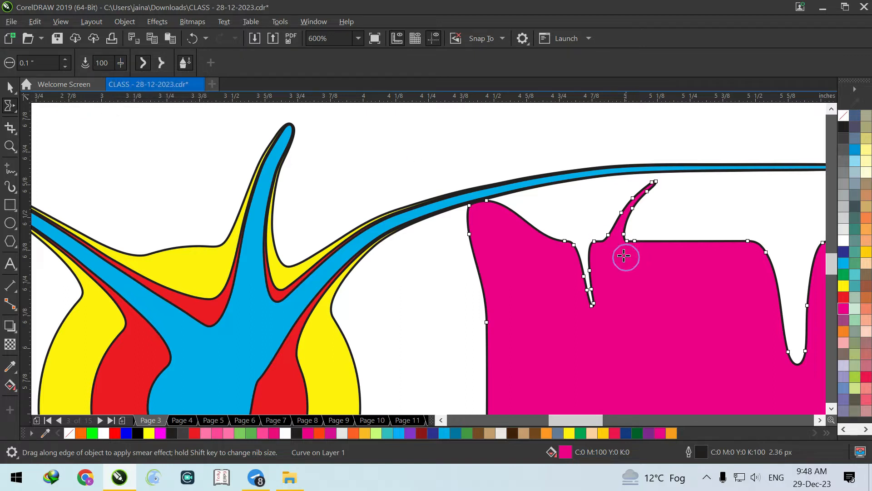
Smear the rectangle's bottom-right corner into a long tail beneath it, and cut a thin slit inward from its left edge.
{"action": "scroll", "coordinate": [555, 217], "scroll_direction": "down", "scroll_amount": 2}
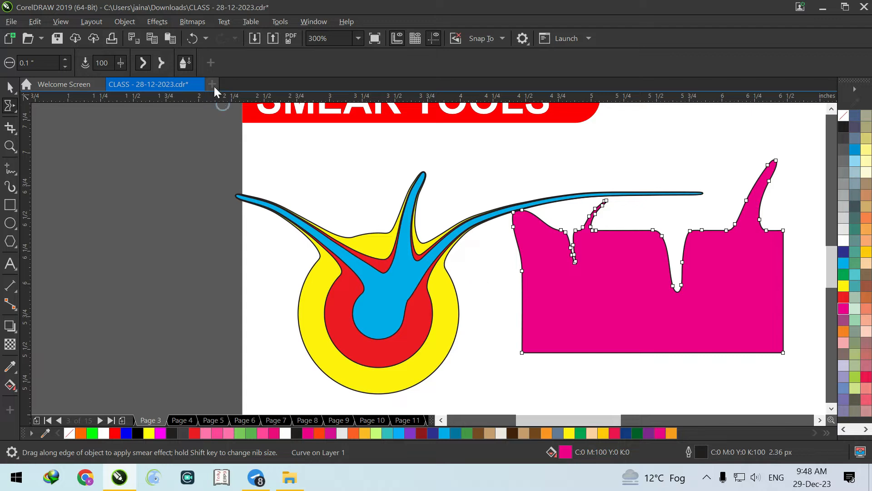
{"action": "mouse_move", "coordinate": [771, 323]}
{"action": "left_mouse_down"}
{"action": "mouse_move", "coordinate": [793, 357]}
{"action": "mouse_move", "coordinate": [779, 384]}
{"action": "mouse_move", "coordinate": [739, 393]}
{"action": "left_mouse_up"}
{"action": "left_click_drag", "start_coordinate": [546, 386], "coordinate": [547, 384]}
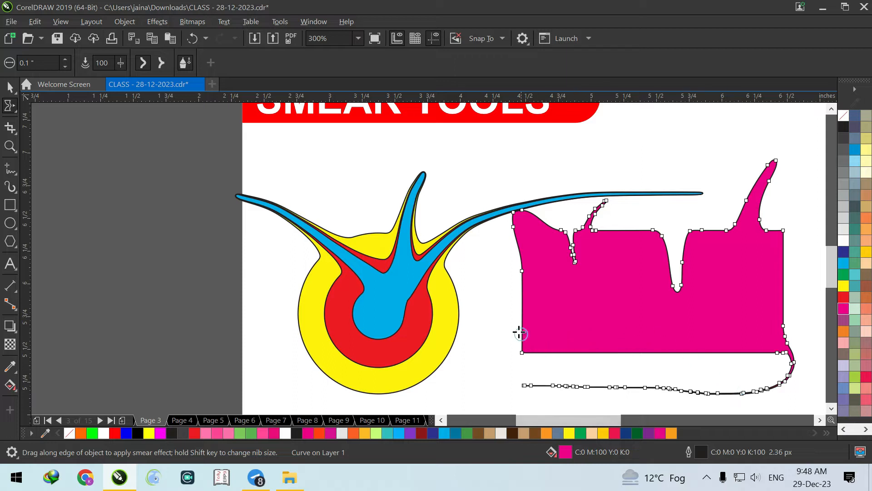
{"action": "left_click_drag", "start_coordinate": [506, 315], "coordinate": [753, 314]}
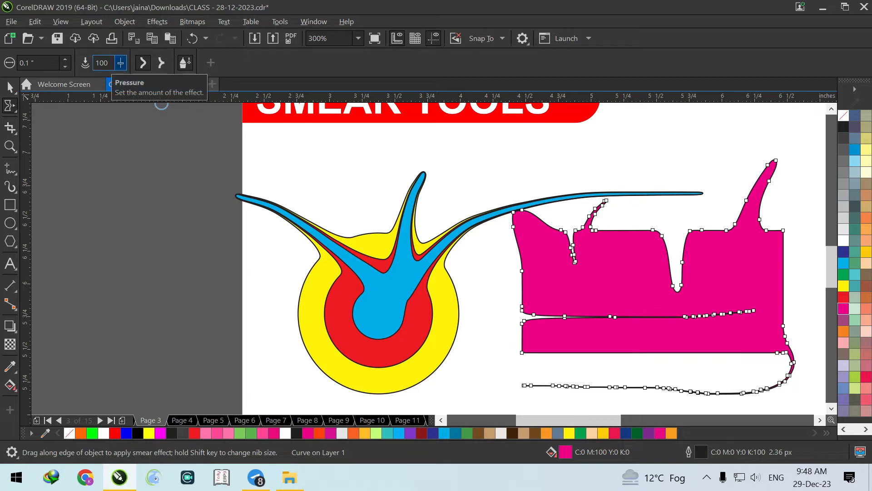
Set the Smear pressure to 10 and smear the rectangle's top edge between the thin spike and the wide notch.
{"action": "left_click", "coordinate": [103, 63]}
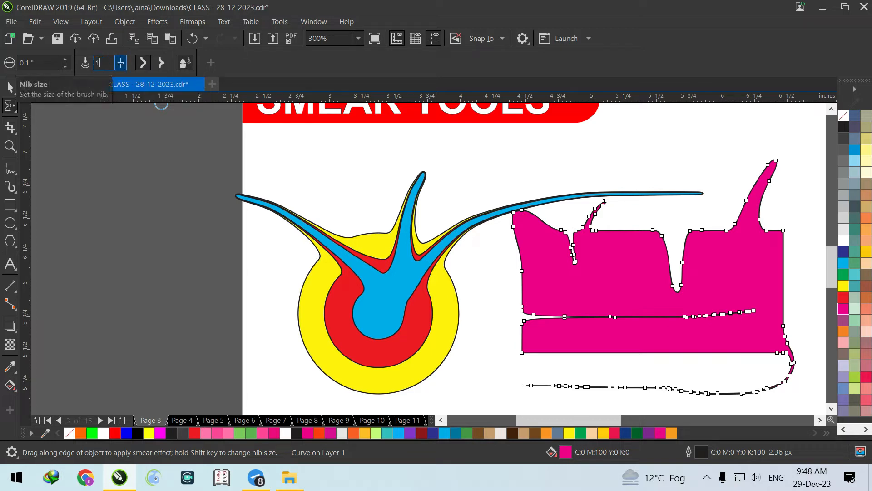
{"action": "type", "text": "10"}
{"action": "key", "text": "Return"}
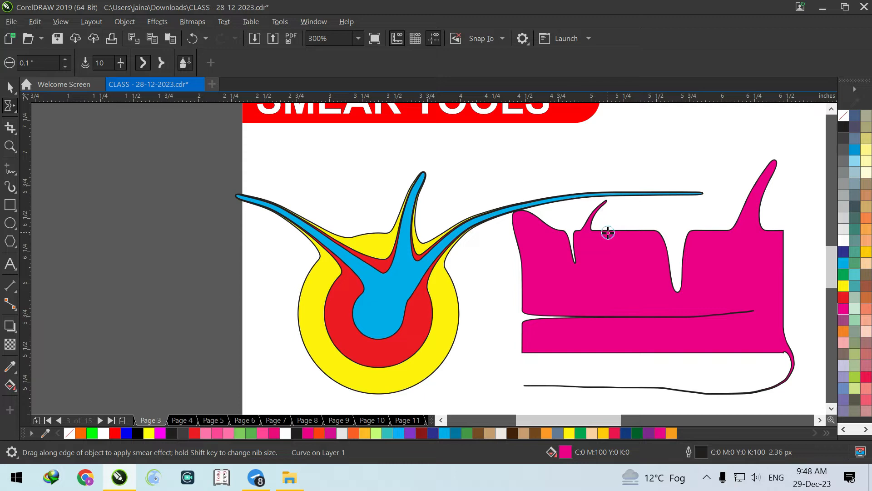
{"action": "left_click", "coordinate": [625, 222]}
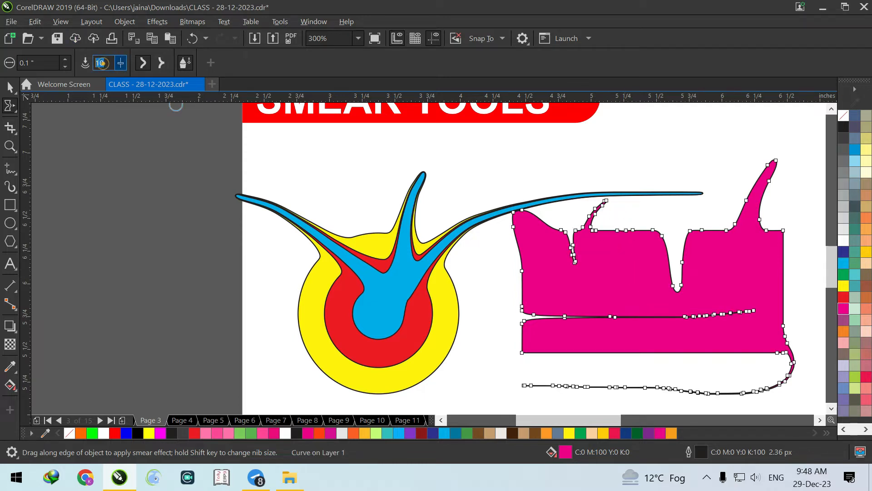
Set the Smear pressure to 30 and smear the rectangle's left edge above the slit.
{"action": "type", "text": "30"}
{"action": "key", "text": "Return"}
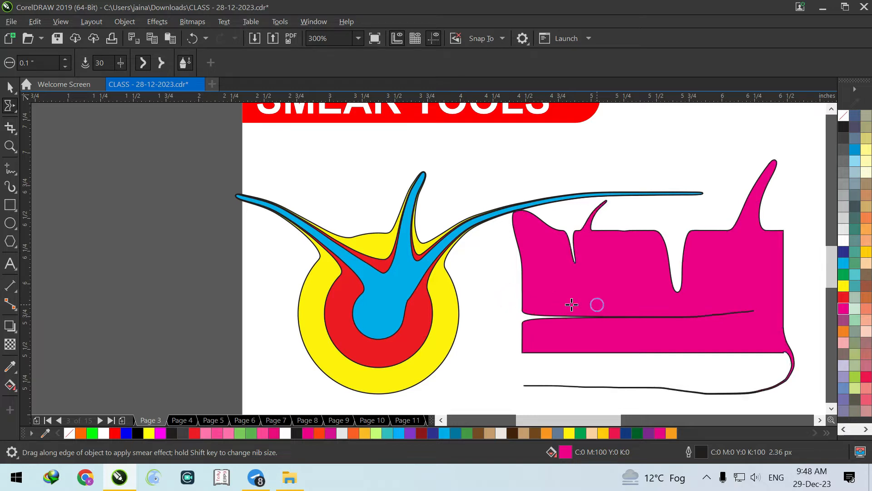
{"action": "scroll", "coordinate": [532, 305], "scroll_direction": "up", "scroll_amount": 1}
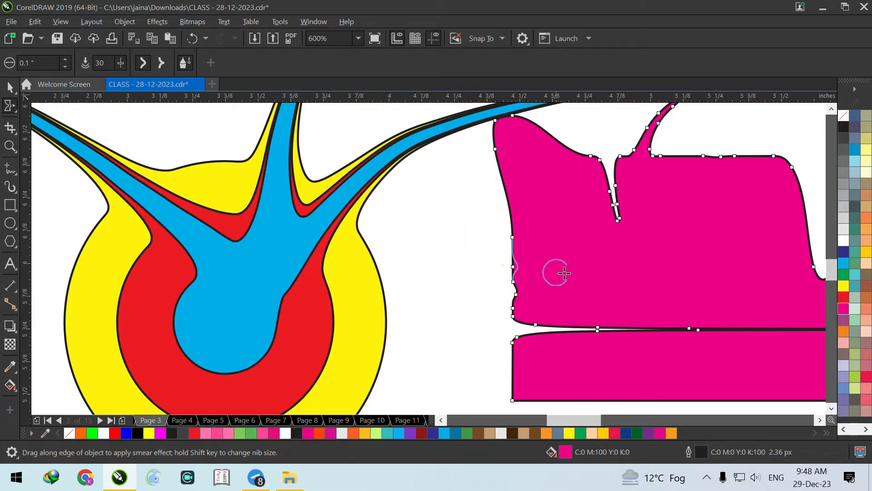
Smear a dent into the rectangle's left edge, and another just above it with the Smear pressure set to 50.
{"action": "left_click_drag", "start_coordinate": [502, 265], "coordinate": [500, 259]}
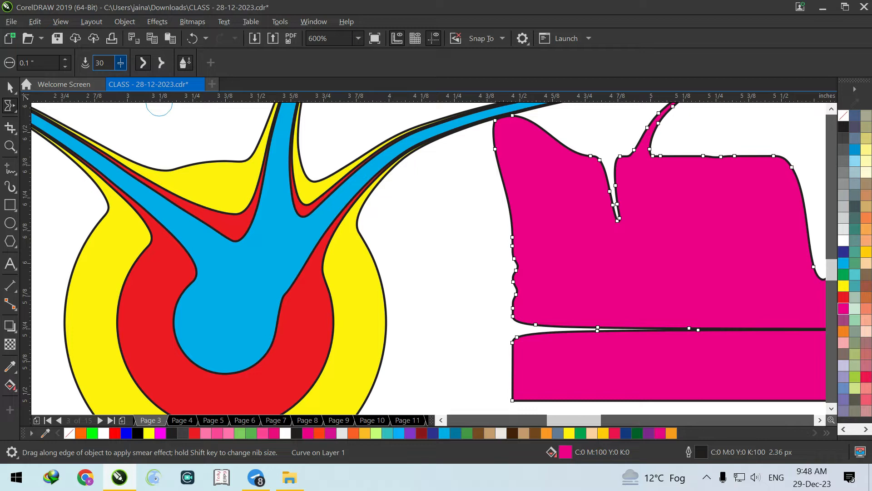
{"action": "key", "text": "Return"}
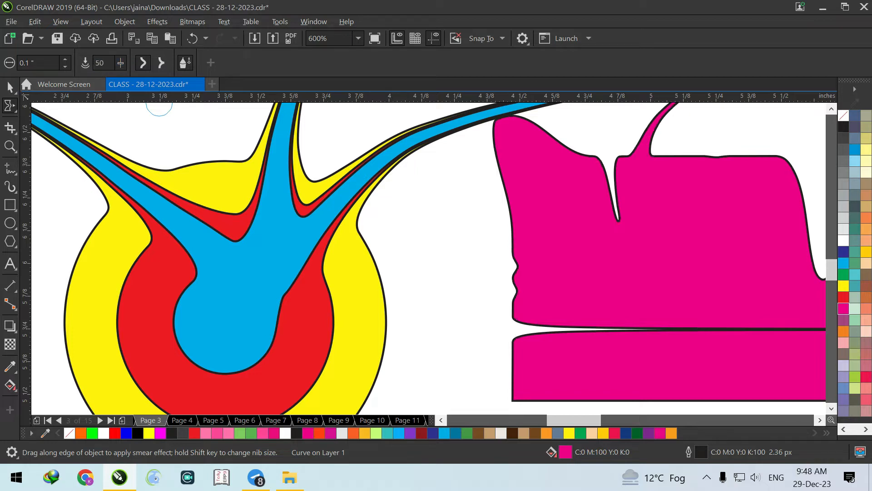
{"action": "left_click", "coordinate": [504, 228]}
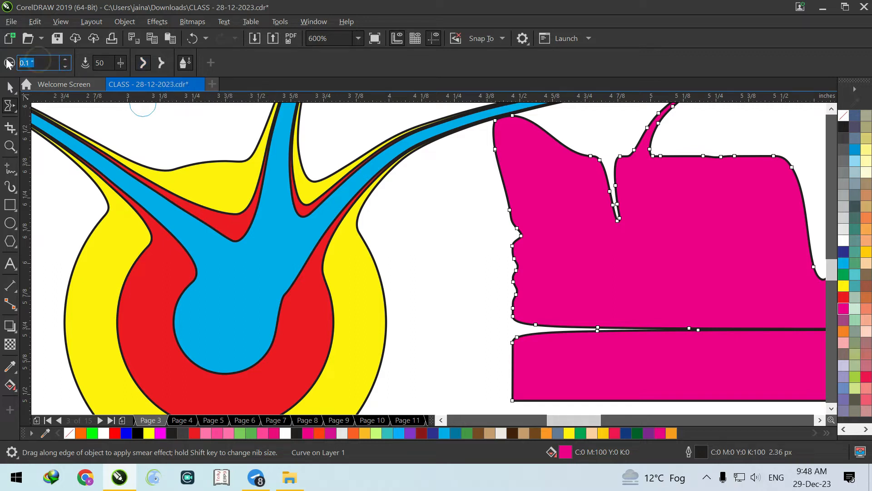
Set the nib size to 0.2 inch and smear a shallow dip into the rectangle's top edge beside the thin spike.
{"action": "type", "text": "0.2"}
{"action": "key", "text": "Return"}
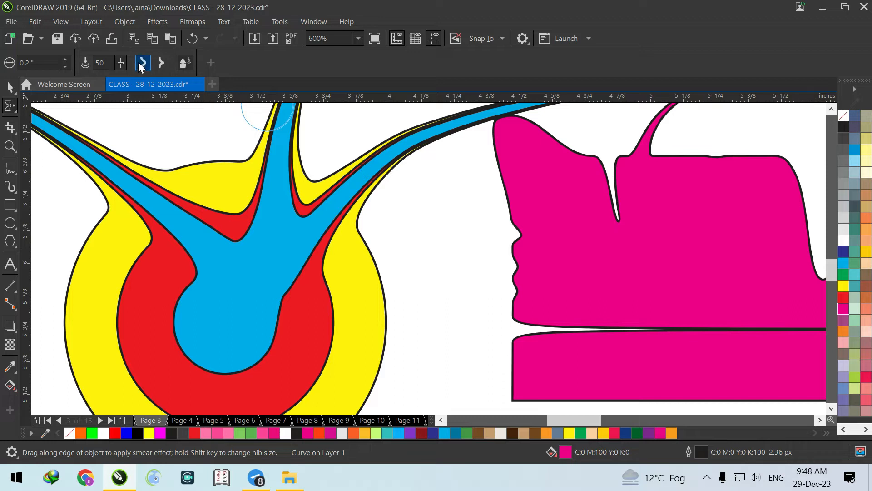
{"action": "left_click_drag", "start_coordinate": [693, 142], "coordinate": [690, 176]}
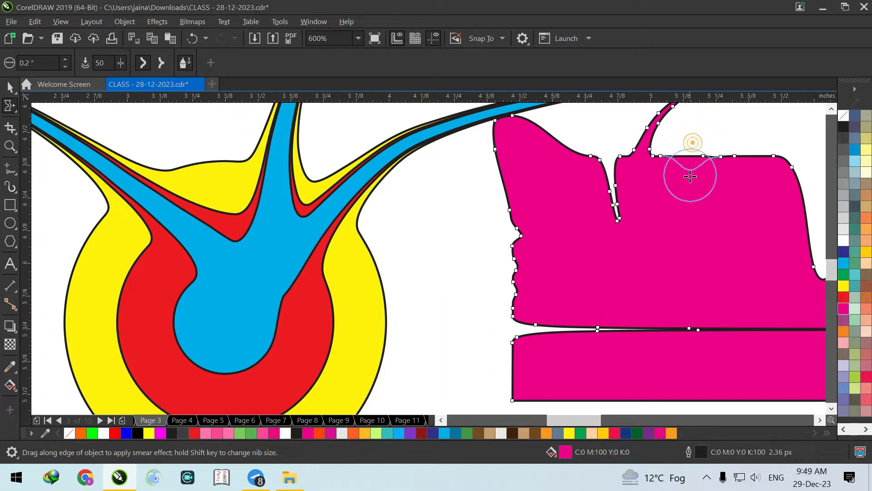
{"action": "scroll", "coordinate": [745, 142], "scroll_direction": "up", "scroll_amount": 2}
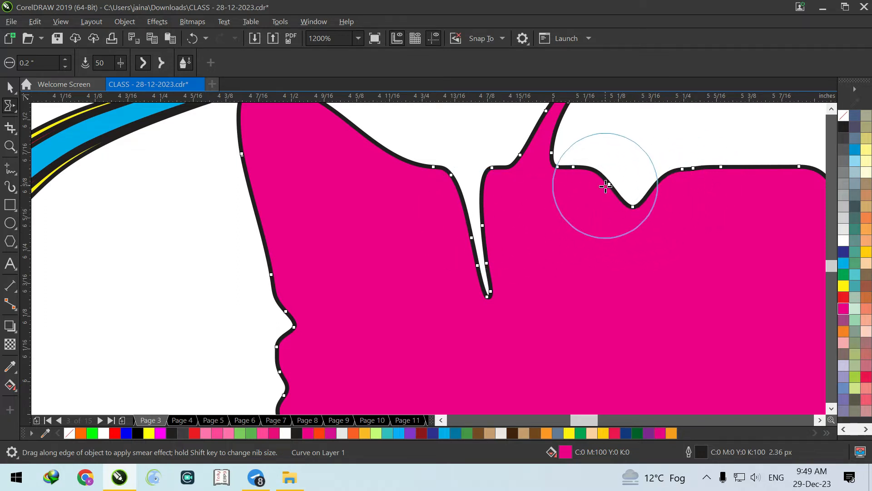
Switch to pointy smear and push a sharp dip into the top edge between the smooth dip and the wide notch.
{"action": "left_click", "coordinate": [161, 63]}
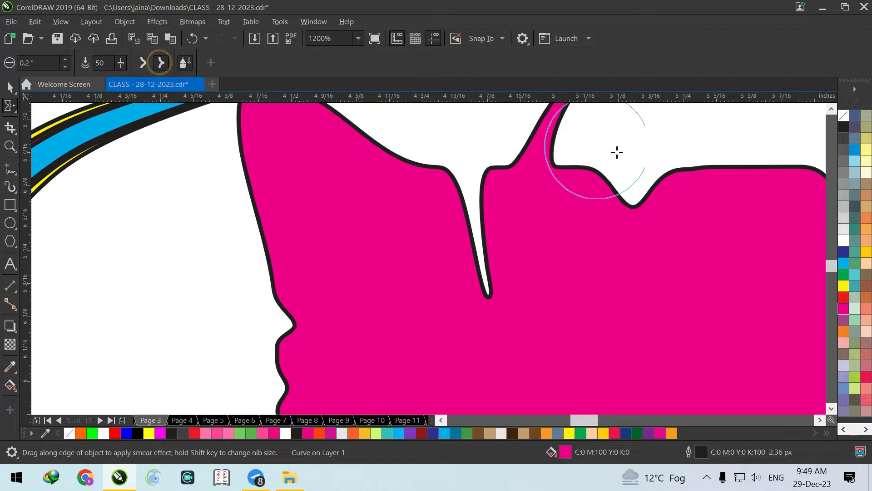
{"action": "left_click_drag", "start_coordinate": [754, 150], "coordinate": [743, 282]}
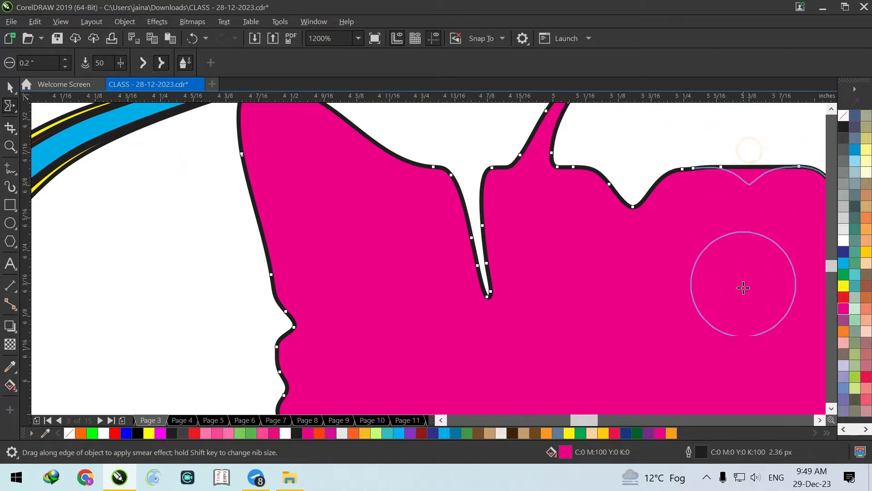
{"action": "scroll", "coordinate": [755, 189], "scroll_direction": "up", "scroll_amount": 2}
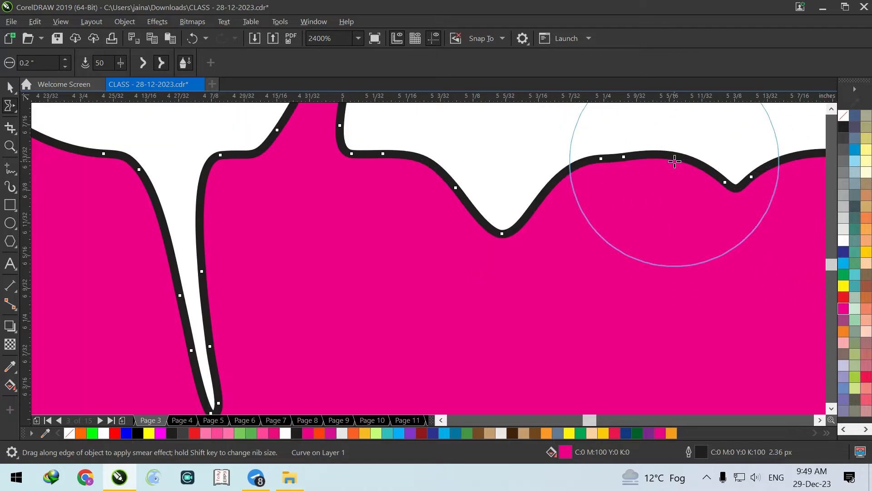
Set the pressure to 100 with smooth smear, and form a rounded bulge downward and a rounded notch upward on the rectangle's bottom edge.
{"action": "scroll", "coordinate": [543, 204], "scroll_direction": "down", "scroll_amount": 5}
{"action": "scroll", "coordinate": [554, 223], "scroll_direction": "down", "scroll_amount": 1}
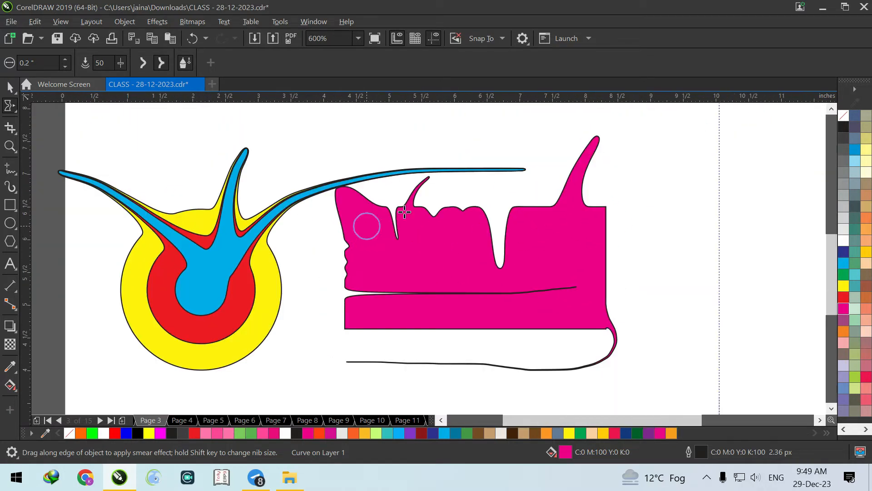
{"action": "scroll", "coordinate": [368, 227], "scroll_direction": "down", "scroll_amount": 2}
{"action": "scroll", "coordinate": [396, 299], "scroll_direction": "up", "scroll_amount": 4}
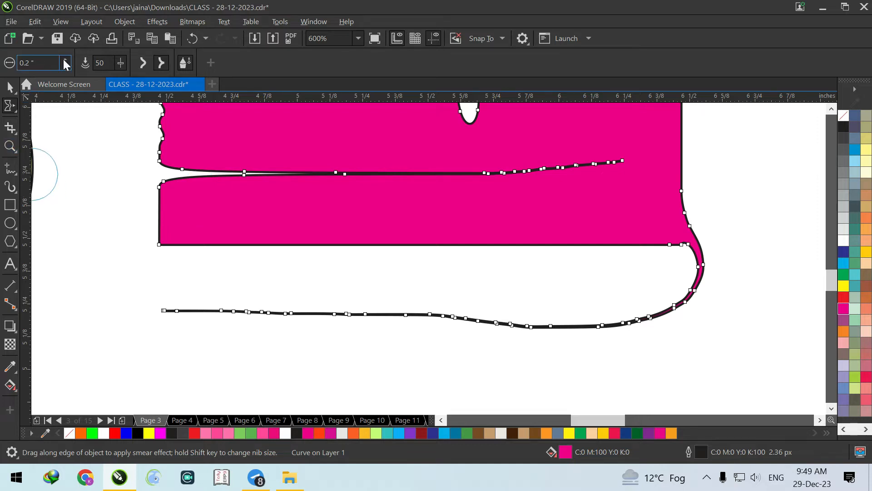
{"action": "key", "text": "Return"}
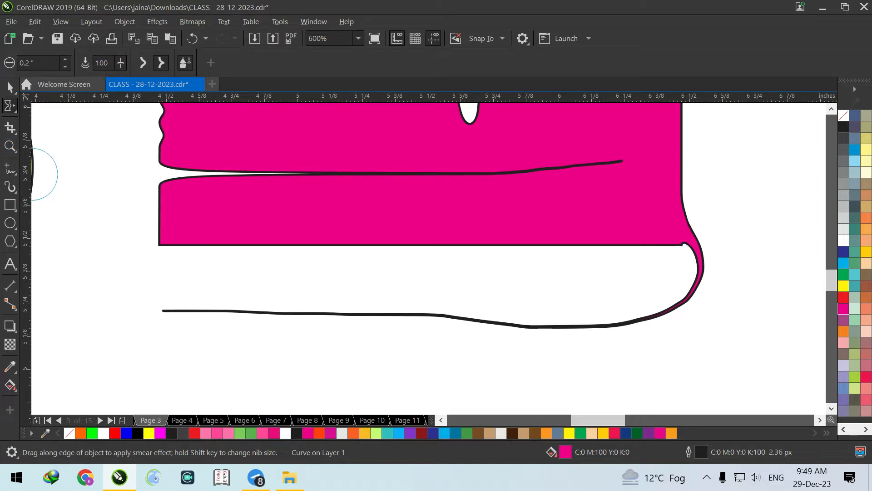
{"action": "left_click", "coordinate": [144, 62]}
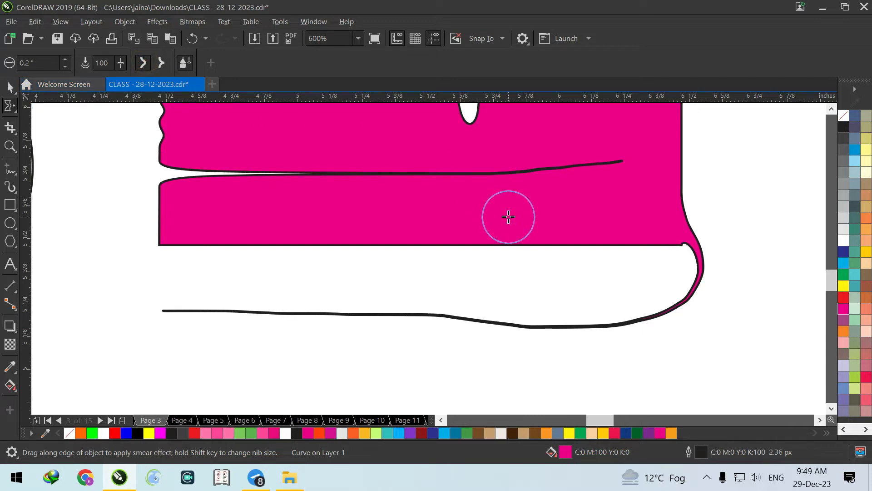
{"action": "scroll", "coordinate": [507, 217], "scroll_direction": "up", "scroll_amount": 2}
{"action": "left_click_drag", "start_coordinate": [485, 262], "coordinate": [467, 372]}
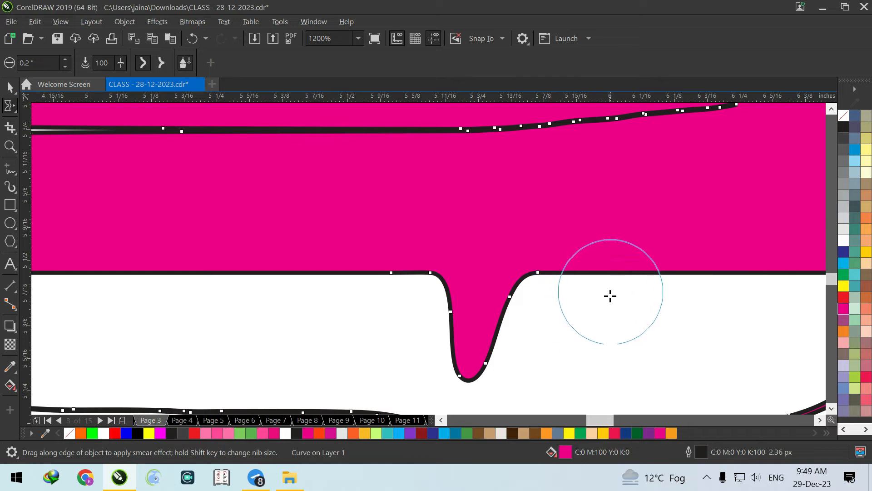
{"action": "left_click_drag", "start_coordinate": [609, 301], "coordinate": [609, 153]}
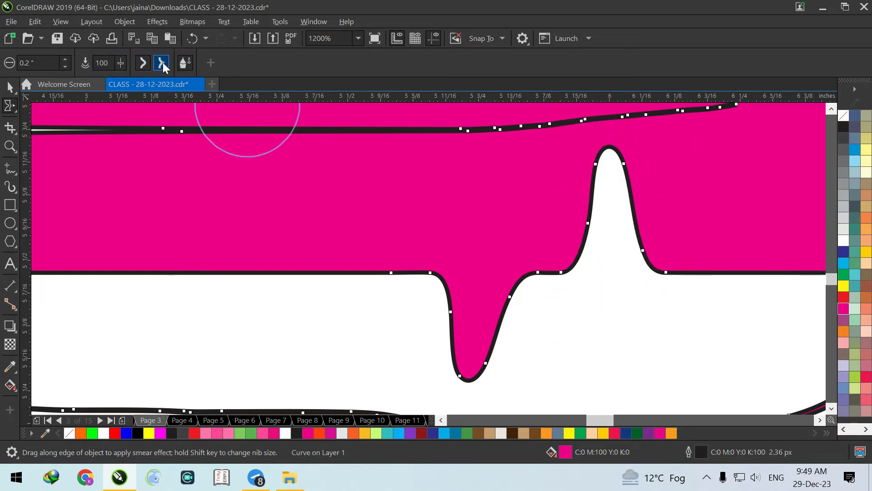
Switch to pointy smear and push a sharp notch up into the bottom edge between the rounded notch and the tail.
{"action": "mouse_move", "coordinate": [739, 295]}
{"action": "left_mouse_down"}
{"action": "mouse_move", "coordinate": [753, 142]}
{"action": "mouse_move", "coordinate": [752, 150]}
{"action": "left_mouse_up"}
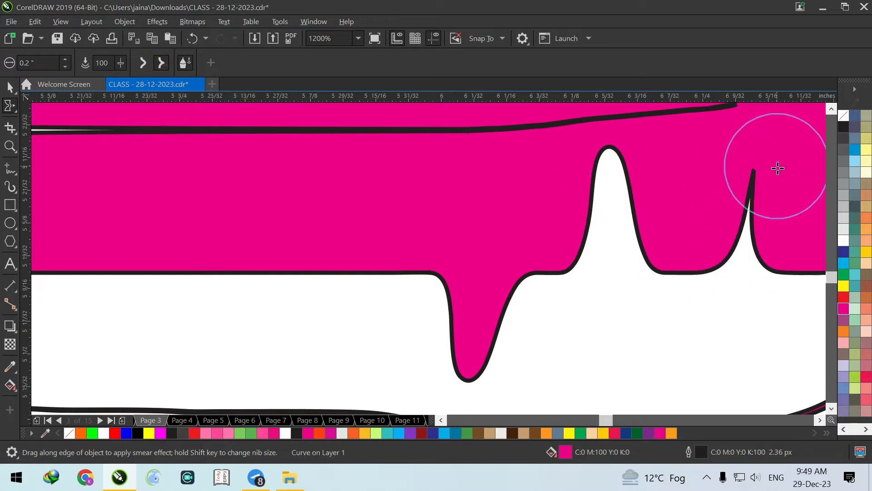
{"action": "scroll", "coordinate": [777, 168], "scroll_direction": "up", "scroll_amount": 2}
{"action": "scroll", "coordinate": [363, 200], "scroll_direction": "down", "scroll_amount": 1}
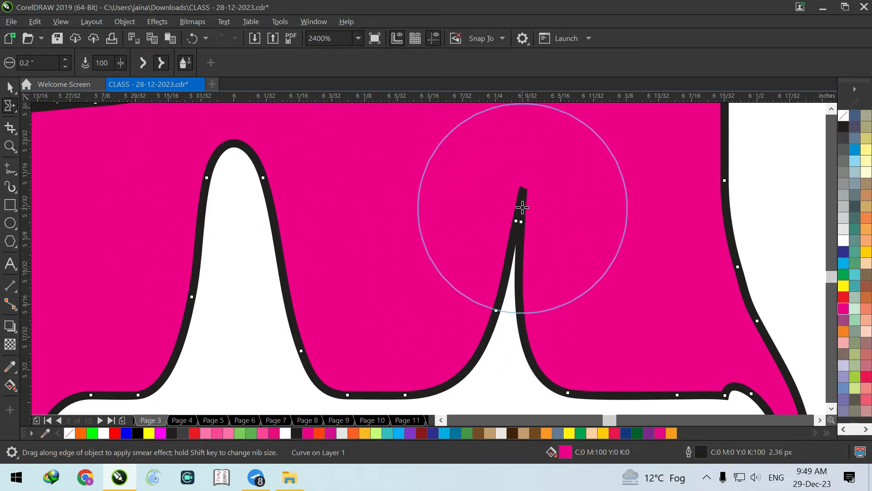
{"action": "scroll", "coordinate": [527, 205], "scroll_direction": "down", "scroll_amount": 3}
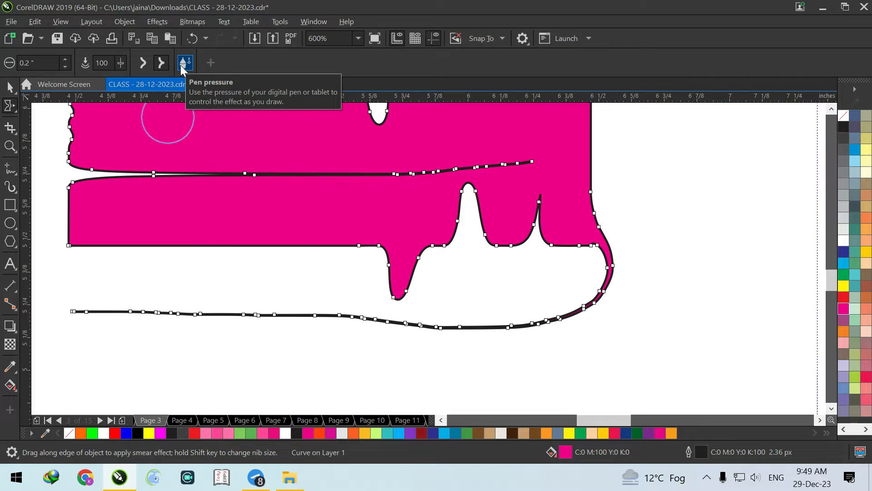
Delete the magenta sample shape with spiral edges below the TWIRL TOOLS heading.
{"action": "left_click", "coordinate": [9, 109]}
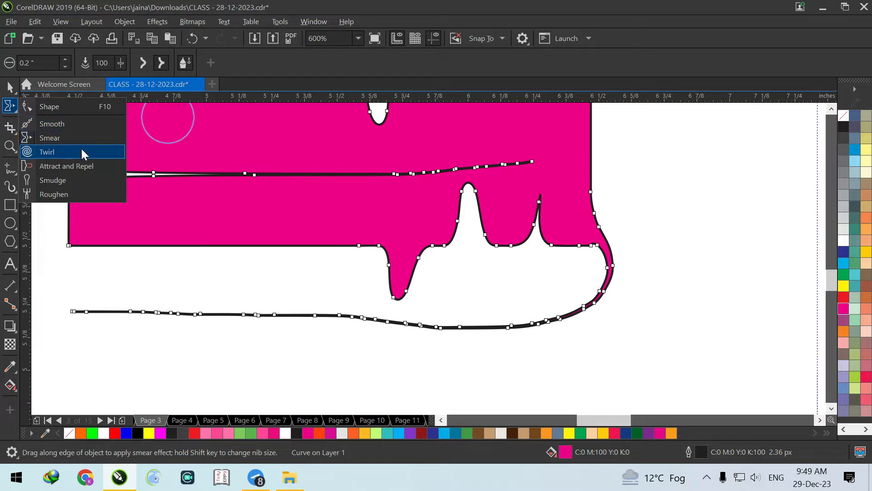
{"action": "left_click", "coordinate": [10, 87]}
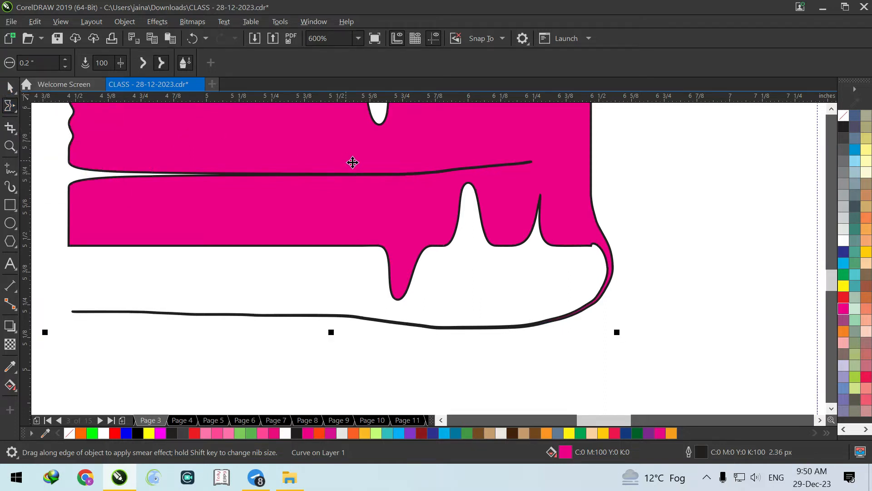
{"action": "scroll", "coordinate": [383, 169], "scroll_direction": "down", "scroll_amount": 2}
{"action": "scroll", "coordinate": [177, 369], "scroll_direction": "up", "scroll_amount": 2}
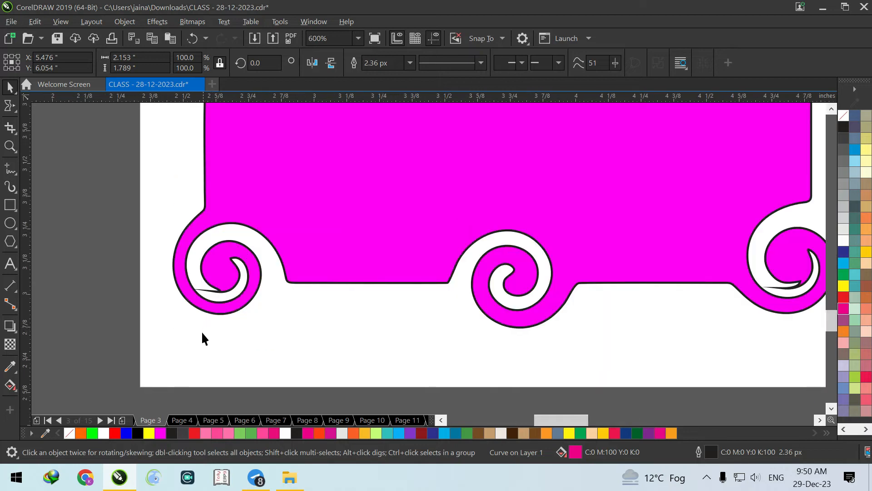
{"action": "scroll", "coordinate": [202, 338], "scroll_direction": "down", "scroll_amount": 1}
{"action": "key", "text": "Delete"}
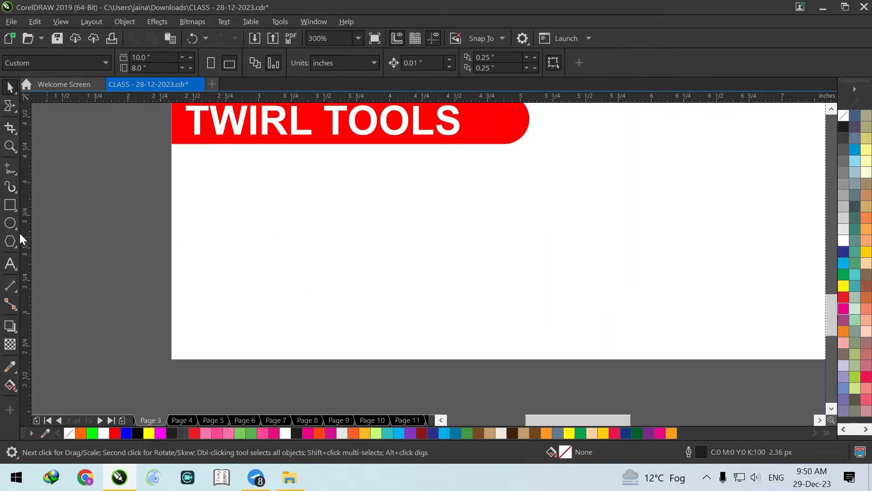
Draw a narrow upright rectangle about 0.18 by 0.99 inch below the TWIRL TOOLS heading and fill it orange.
{"action": "left_click", "coordinate": [5, 204]}
{"action": "left_click_drag", "start_coordinate": [244, 180], "coordinate": [267, 308]}
{"action": "key", "text": "space"}
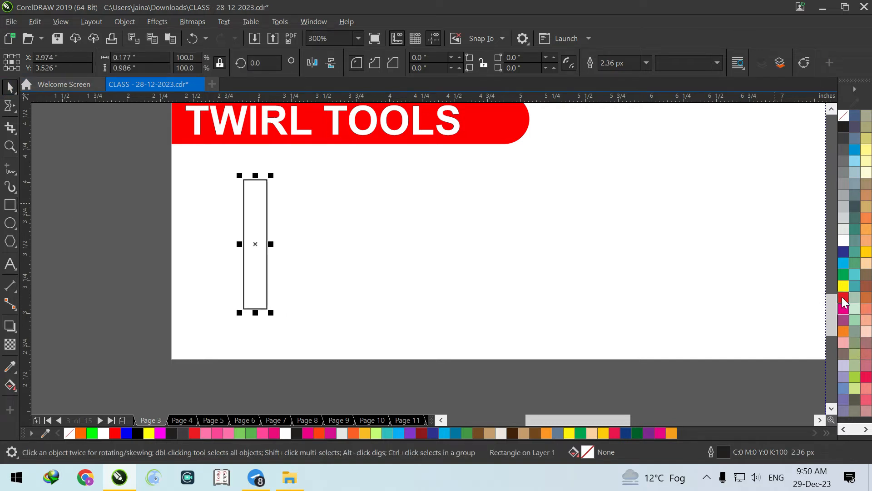
{"action": "left_click", "coordinate": [844, 331]}
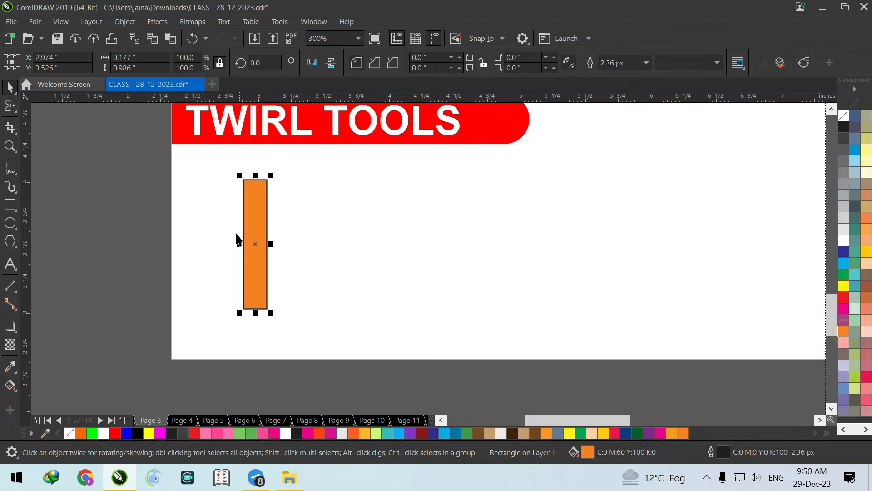
Place two copies of the orange bar side by side to its right, filling the first light gray and the second green.
{"action": "left_click_drag", "start_coordinate": [247, 223], "coordinate": [278, 229]}
{"action": "left_click", "coordinate": [846, 229]}
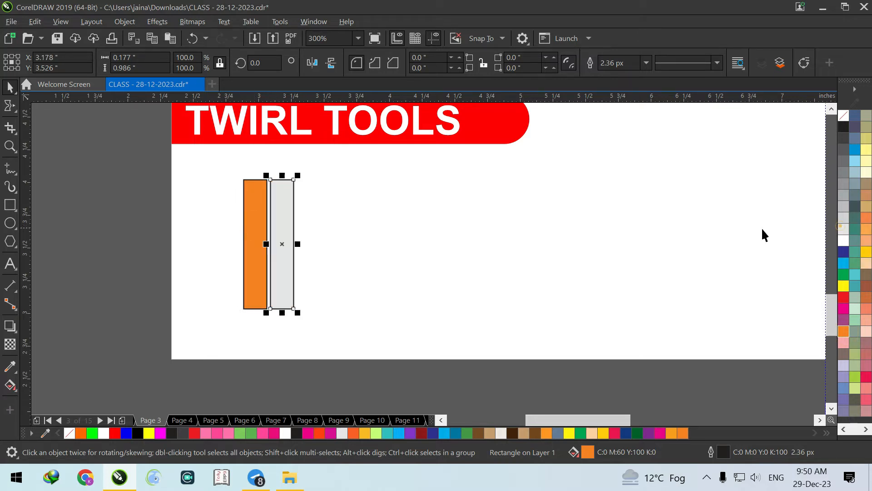
{"action": "left_click_drag", "start_coordinate": [281, 223], "coordinate": [311, 229]}
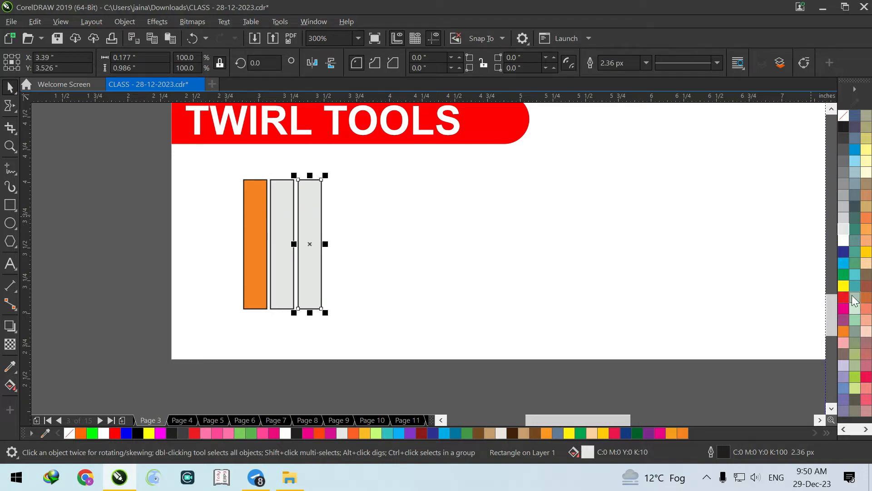
{"action": "left_click", "coordinate": [843, 275]}
Select the orange, gray and green bars together and remove their outlines.
{"action": "left_click_drag", "start_coordinate": [164, 373], "coordinate": [323, 225]}
{"action": "left_click_drag", "start_coordinate": [354, 158], "coordinate": [354, 158]}
{"action": "right_click", "coordinate": [846, 117]}
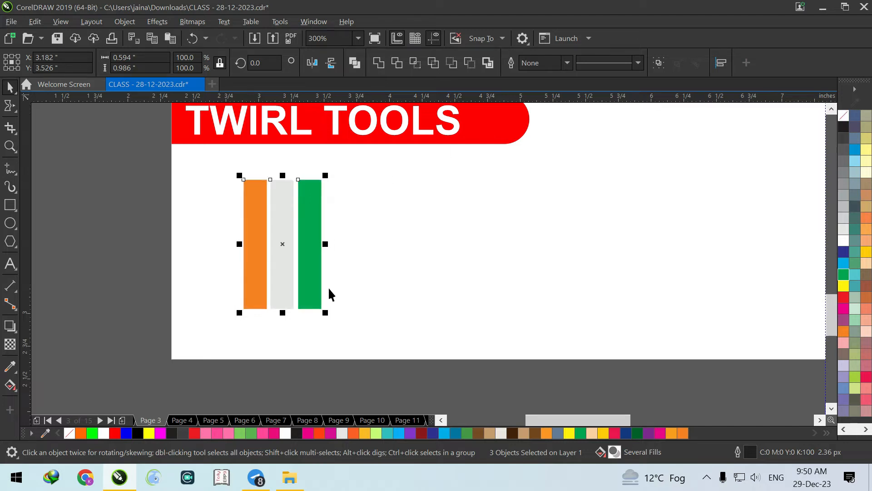
Stretch the three bars to about 1.24 inches tall and move them slightly up and to the right.
{"action": "left_click_drag", "start_coordinate": [281, 317], "coordinate": [281, 343]}
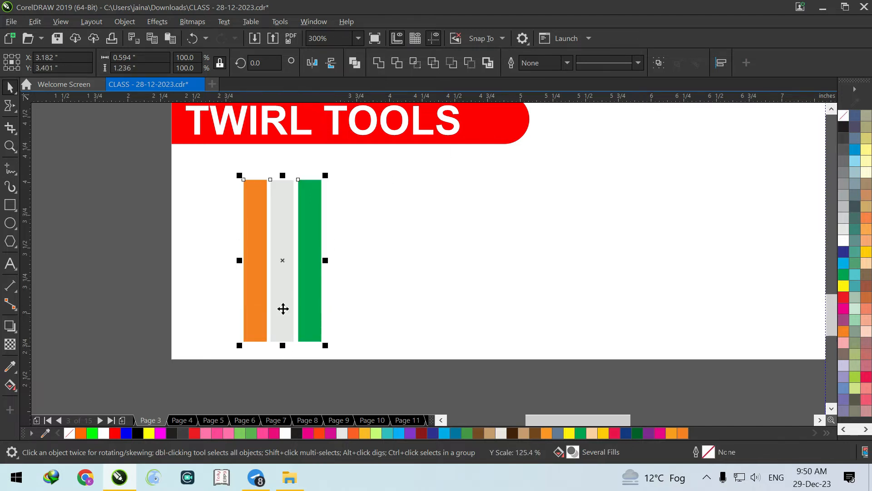
{"action": "left_click_drag", "start_coordinate": [244, 260], "coordinate": [287, 249]}
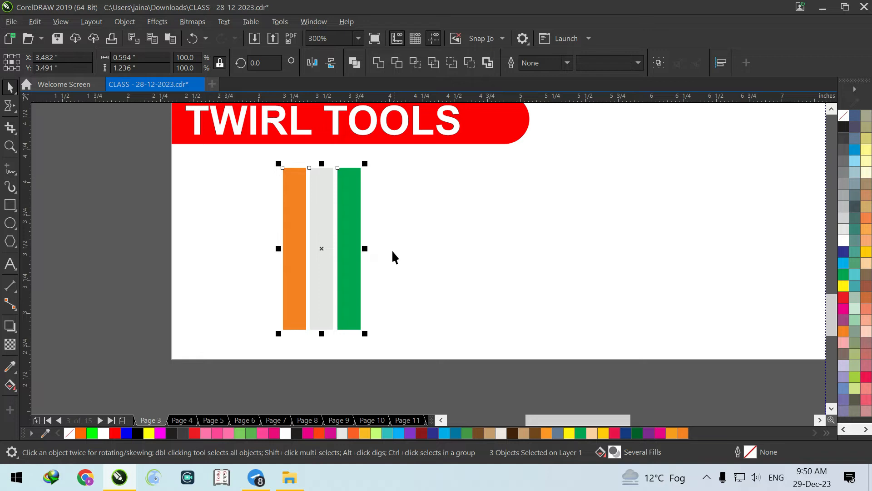
Try the Twirl tool at the center of the three bars with a 1.0 inch nib and rate 100, and undo it.
{"action": "left_click", "coordinate": [9, 107]}
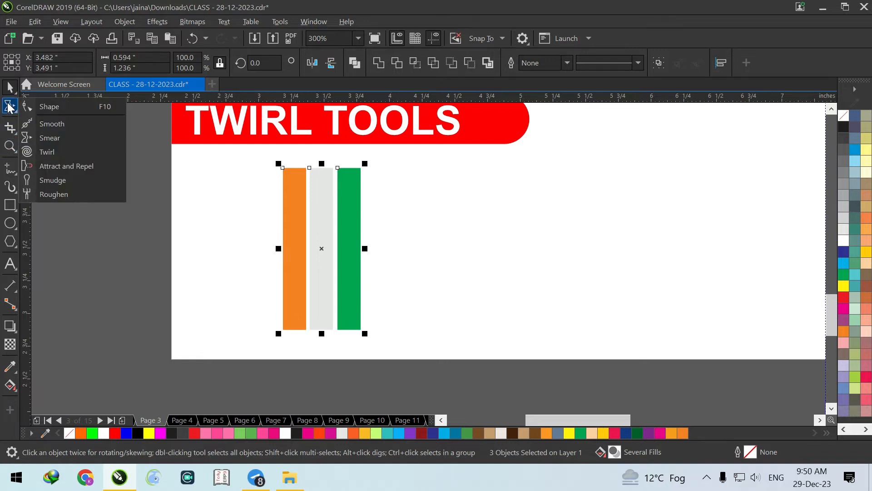
{"action": "left_click", "coordinate": [76, 148]}
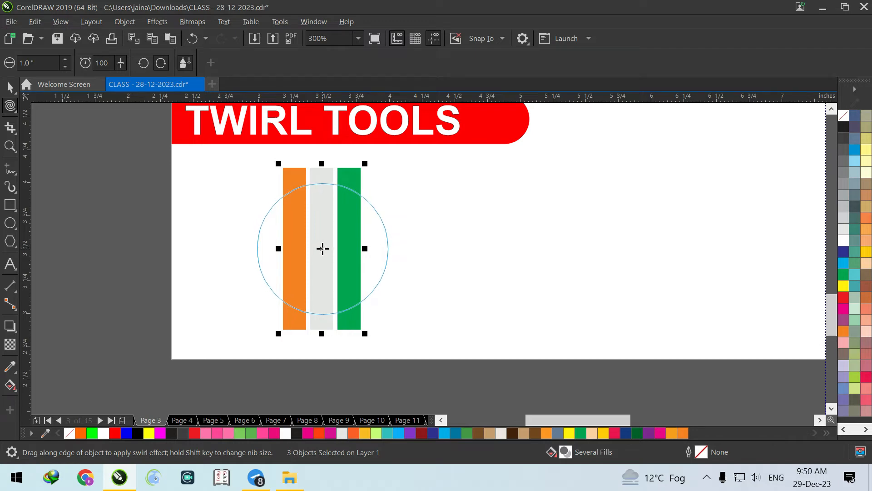
{"action": "left_click_drag", "start_coordinate": [323, 248], "coordinate": [336, 255]}
{"action": "scroll", "coordinate": [289, 246], "scroll_direction": "up", "scroll_amount": 2}
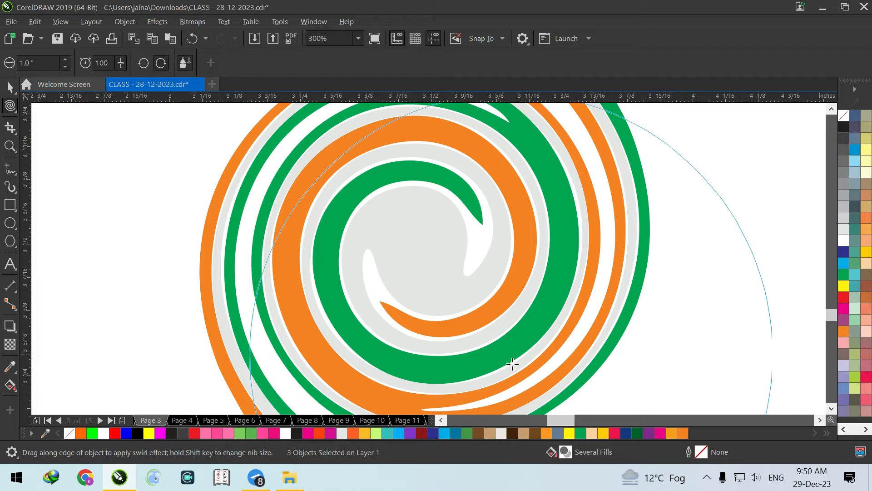
{"action": "scroll", "coordinate": [352, 323], "scroll_direction": "down", "scroll_amount": 1}
{"action": "scroll", "coordinate": [352, 298], "scroll_direction": "down", "scroll_amount": 1}
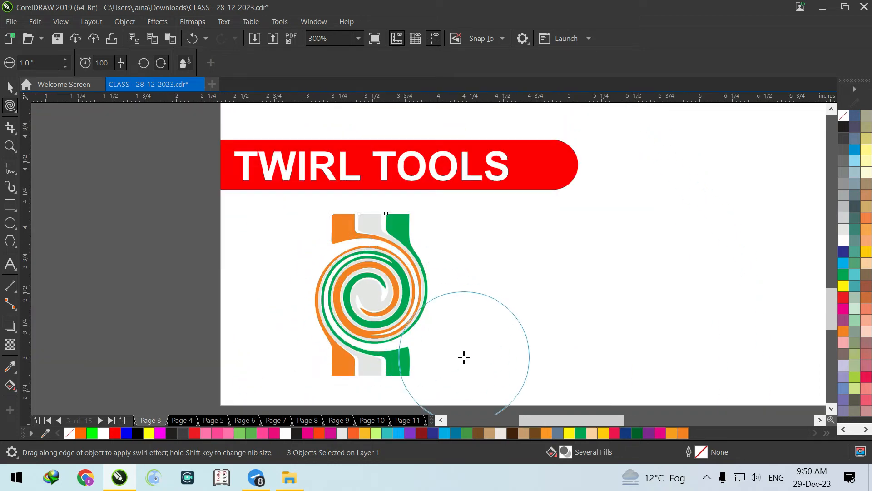
{"action": "scroll", "coordinate": [463, 355], "scroll_direction": "up", "scroll_amount": 1}
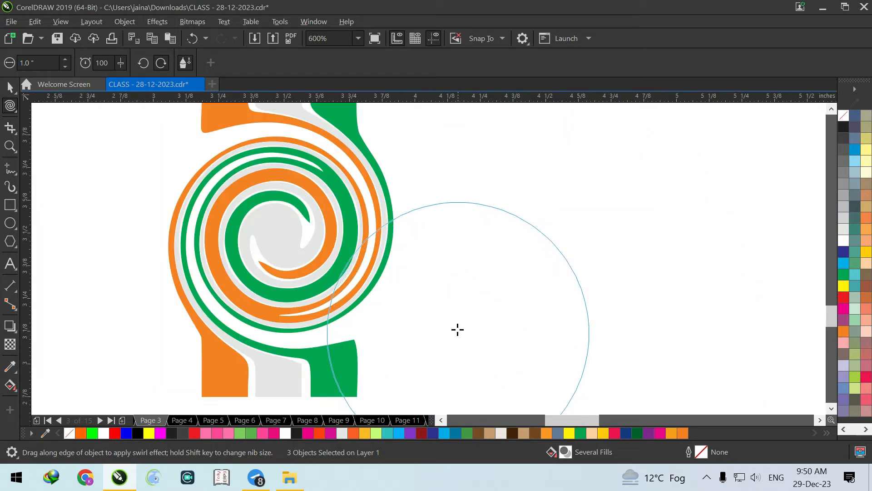
{"action": "key", "text": "ctrl+z"}
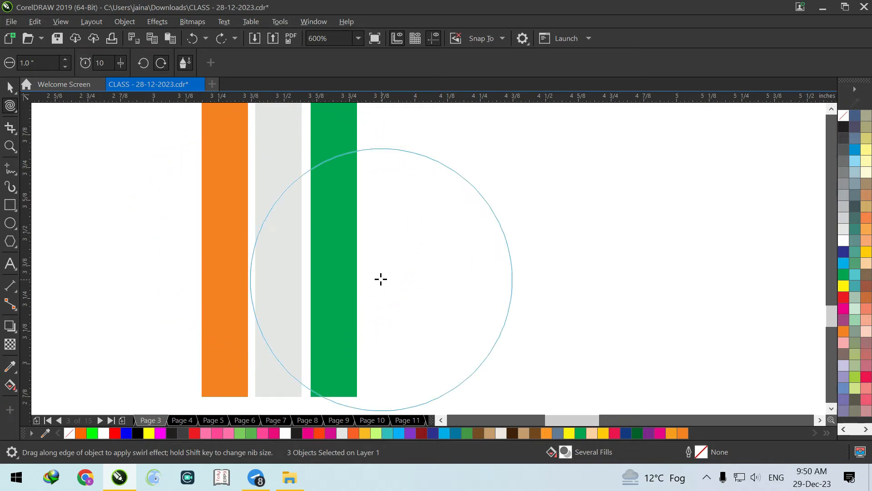
Twirl the center of the orange, gray and green bars clockwise with a 1.0 inch nib and rate 10.
{"action": "left_click", "coordinate": [14, 91]}
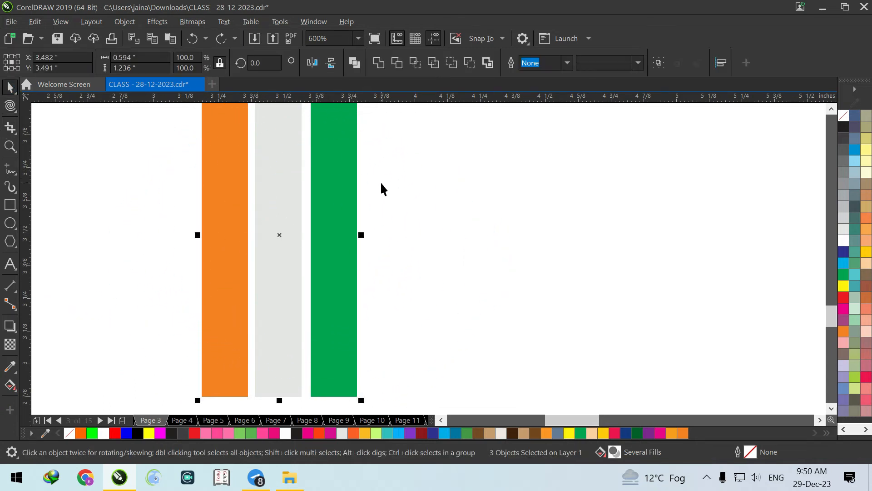
{"action": "scroll", "coordinate": [402, 210], "scroll_direction": "down", "scroll_amount": 2}
{"action": "scroll", "coordinate": [382, 208], "scroll_direction": "up", "scroll_amount": 1}
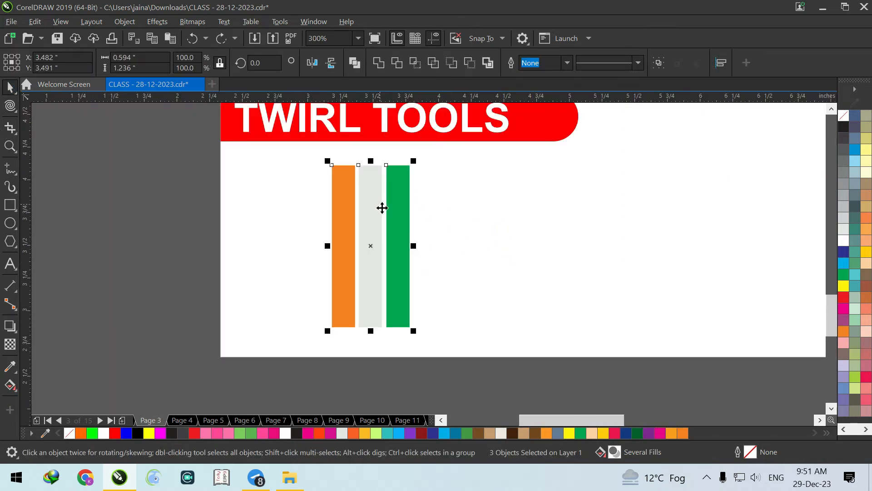
{"action": "left_click", "coordinate": [10, 106]}
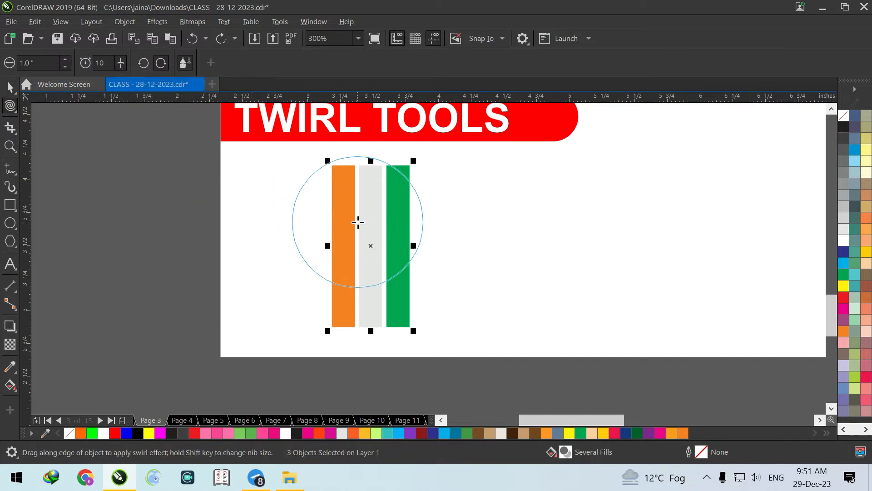
{"action": "left_click_drag", "start_coordinate": [371, 247], "coordinate": [370, 246]}
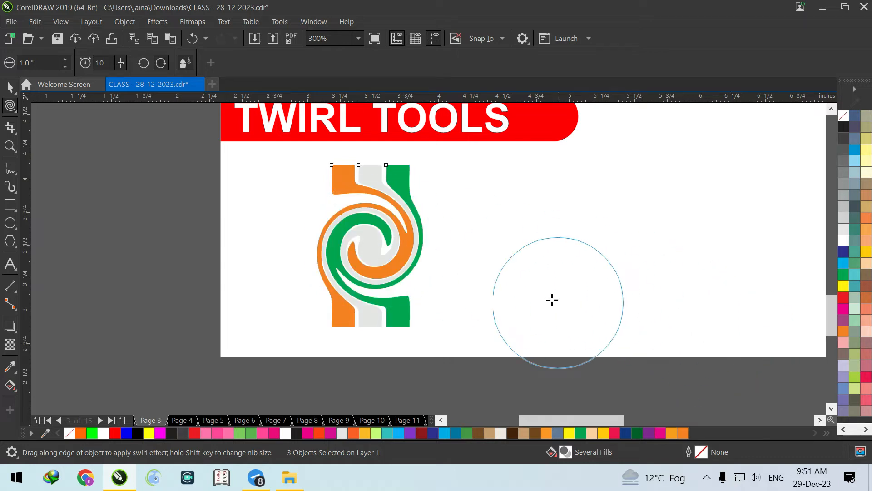
{"action": "scroll", "coordinate": [494, 263], "scroll_direction": "up", "scroll_amount": 1}
{"action": "scroll", "coordinate": [382, 253], "scroll_direction": "down", "scroll_amount": 1}
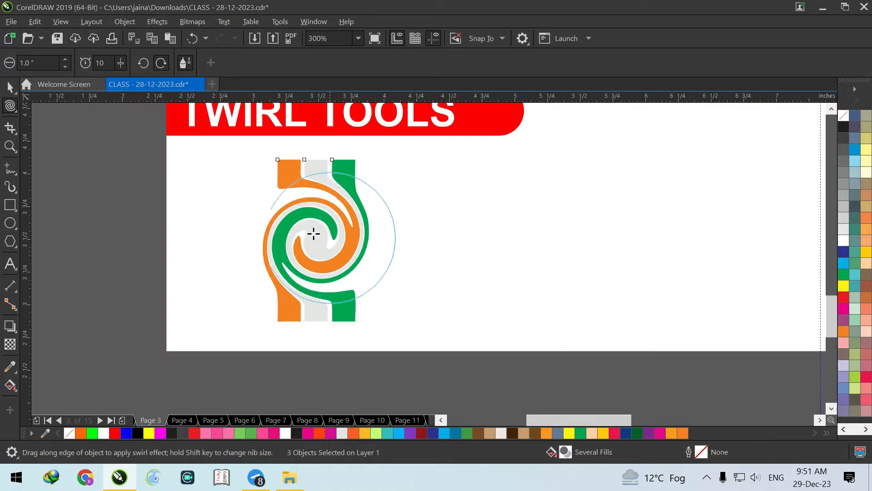
{"action": "left_click", "coordinate": [10, 86]}
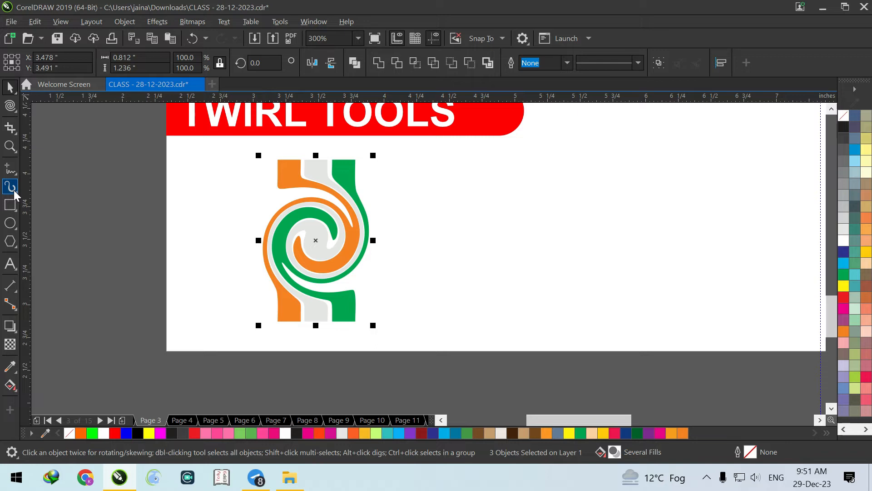
Draw a rectangle about 1.84 by 1.06 inches to the right of the twirled bars and fill it magenta.
{"action": "left_click", "coordinate": [15, 207]}
{"action": "left_click_drag", "start_coordinate": [404, 165], "coordinate": [646, 304]}
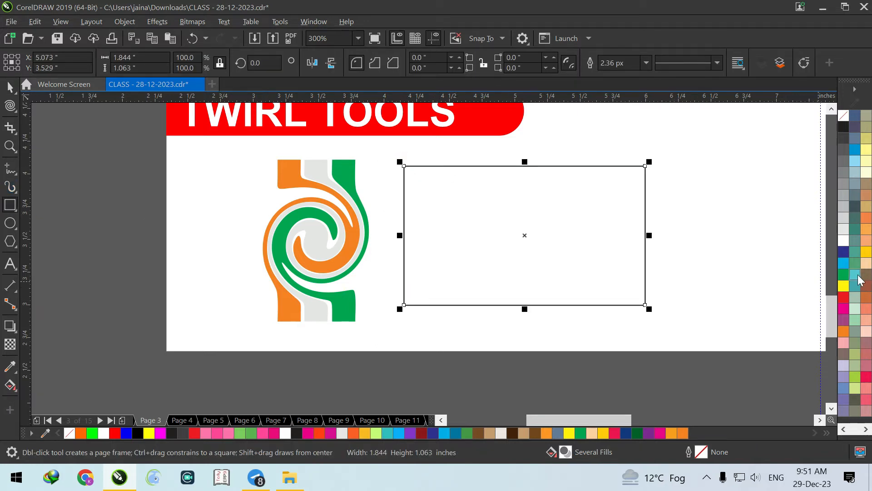
{"action": "left_click", "coordinate": [846, 309]}
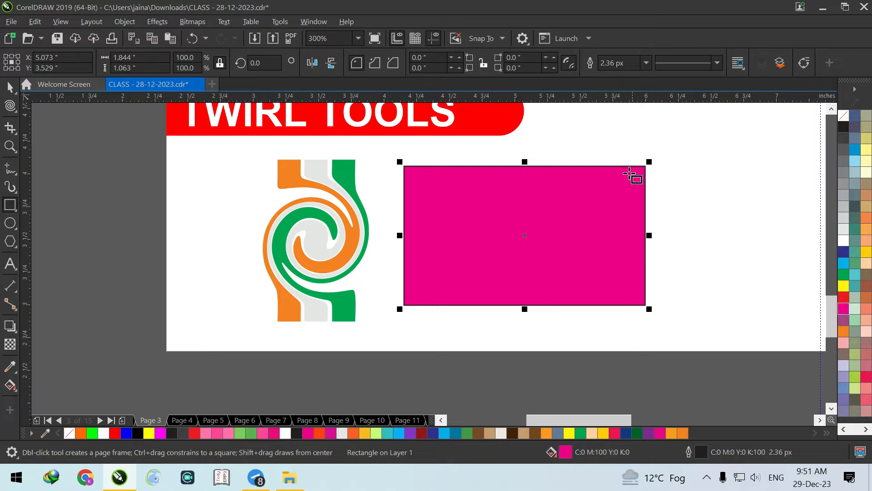
Try the Twirl tool near the magenta rectangle's upper-right corner with a 1.0 inch nib and rate 10, and undo it.
{"action": "left_click", "coordinate": [7, 108]}
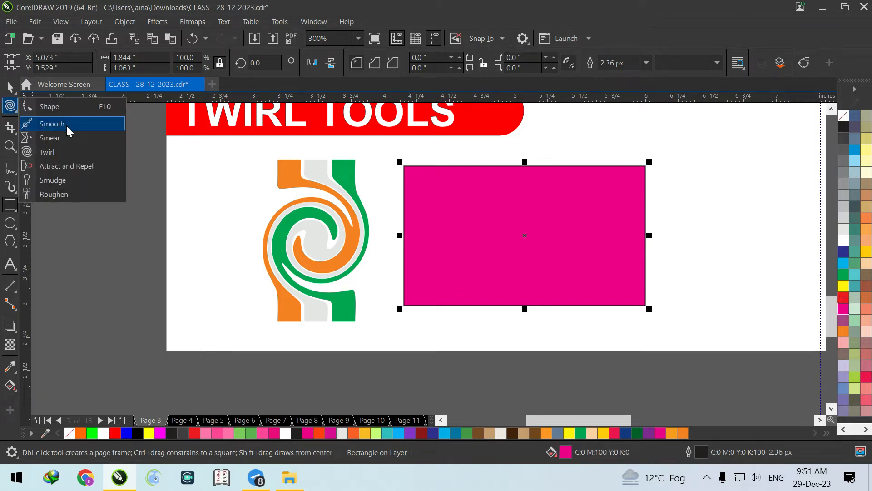
{"action": "left_click", "coordinate": [67, 153]}
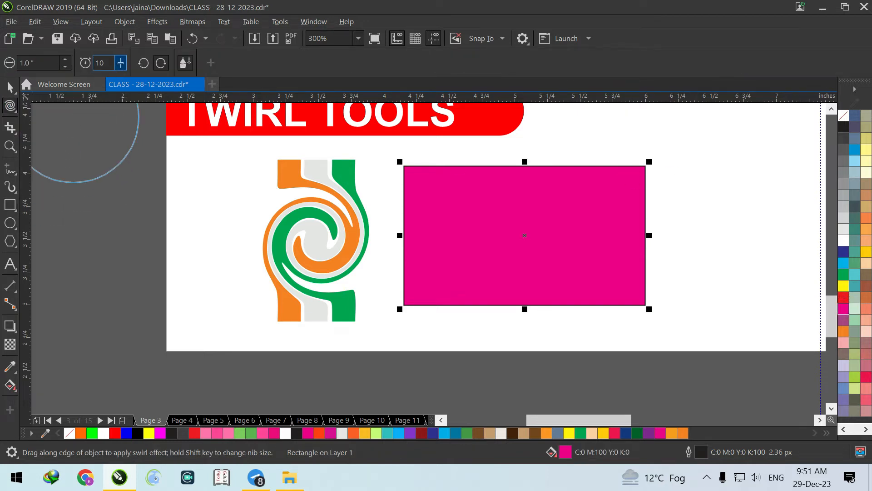
{"action": "scroll", "coordinate": [644, 156], "scroll_direction": "up", "scroll_amount": 2}
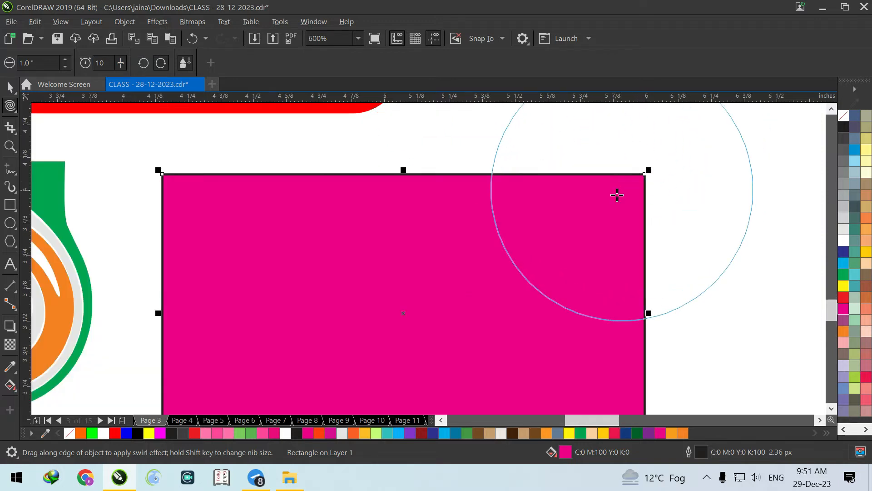
{"action": "left_click_drag", "start_coordinate": [612, 182], "coordinate": [613, 182]}
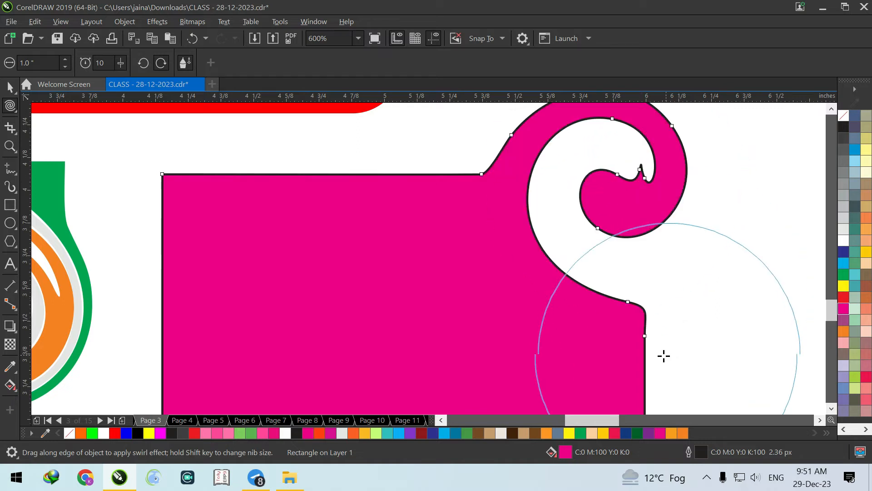
{"action": "scroll", "coordinate": [569, 315], "scroll_direction": "down", "scroll_amount": 2}
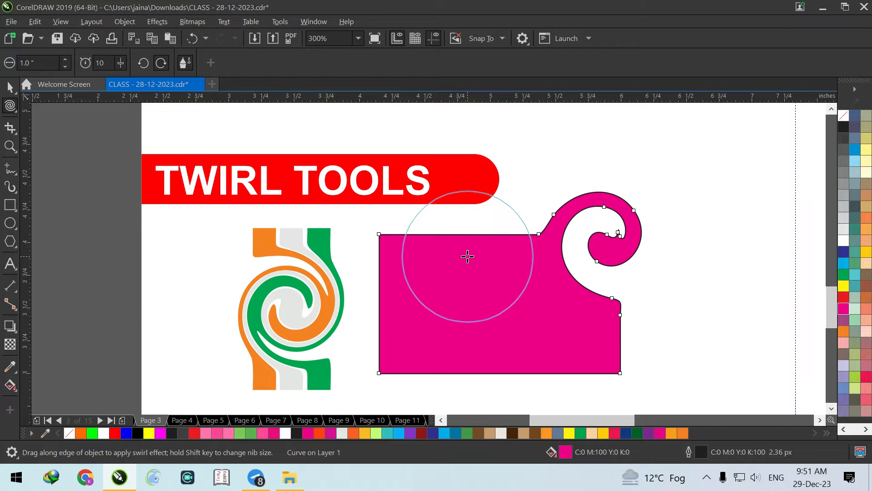
{"action": "key", "text": "ctrl+z"}
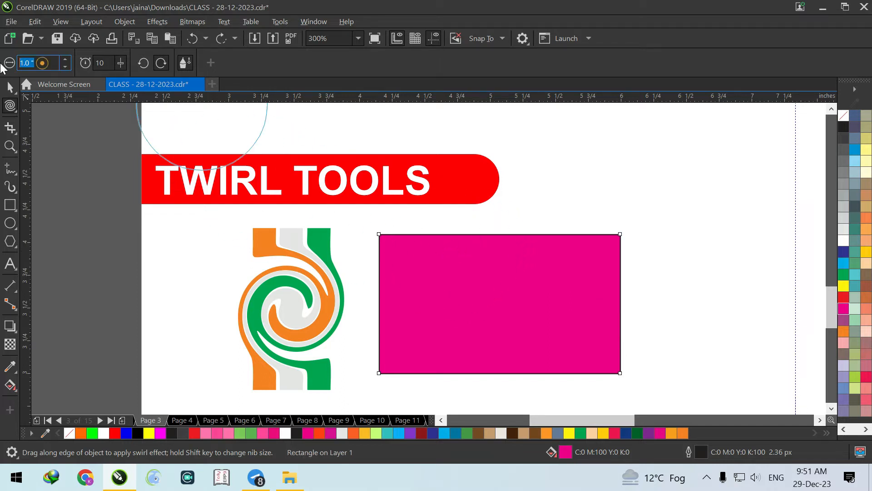
Set the nib size to 0.3 inch and twirl the magenta rectangle's top edge counterclockwise near its right corner.
{"action": "key", "text": "Return"}
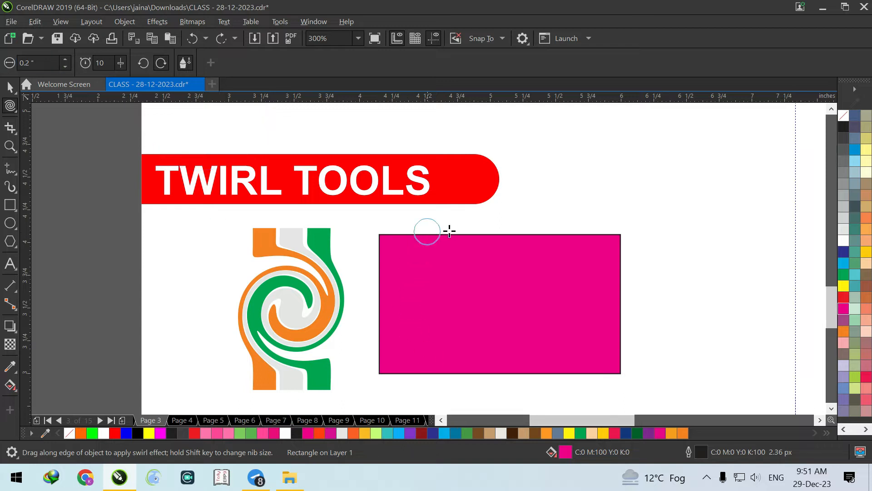
{"action": "scroll", "coordinate": [623, 230], "scroll_direction": "up", "scroll_amount": 2}
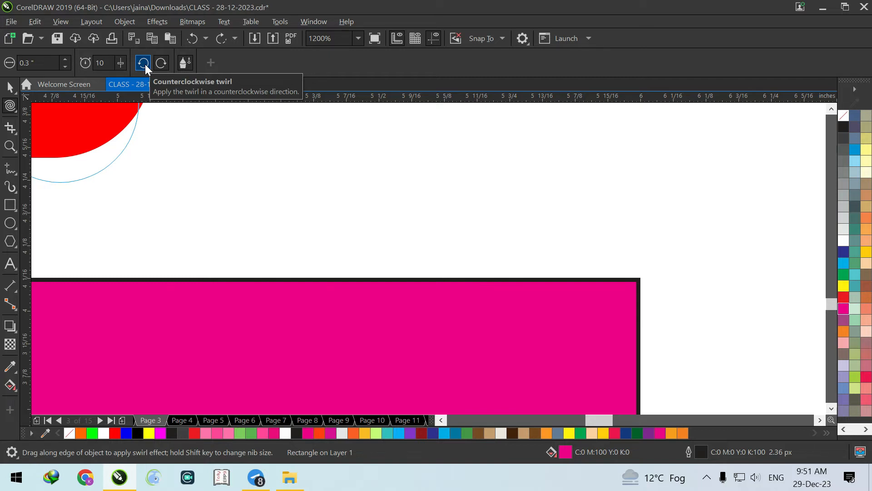
{"action": "left_click", "coordinate": [159, 64]}
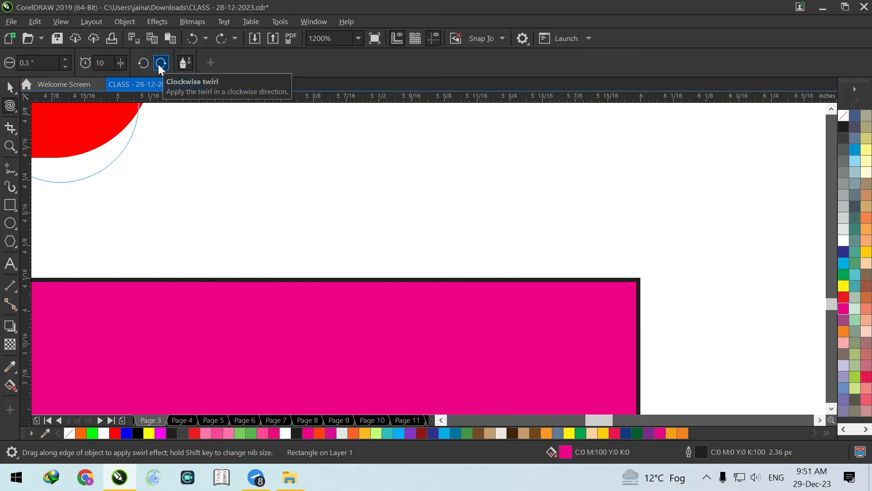
{"action": "left_click", "coordinate": [139, 64]}
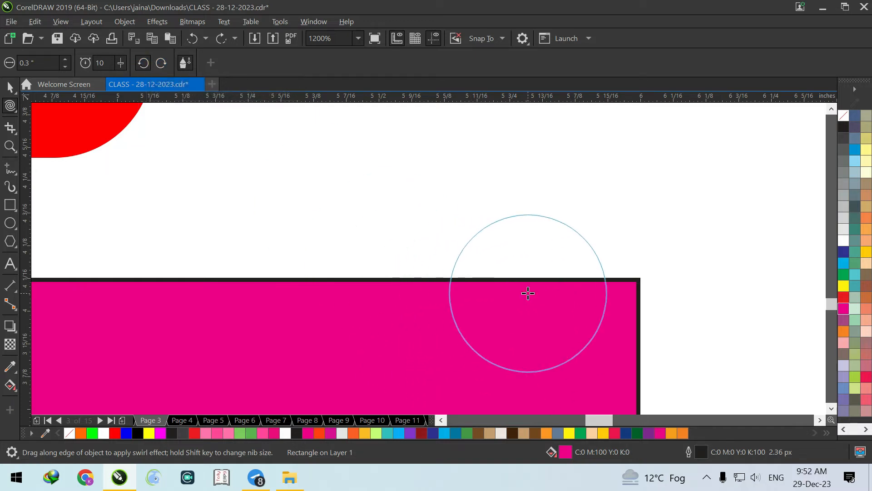
{"action": "left_click_drag", "start_coordinate": [557, 292], "coordinate": [558, 291]}
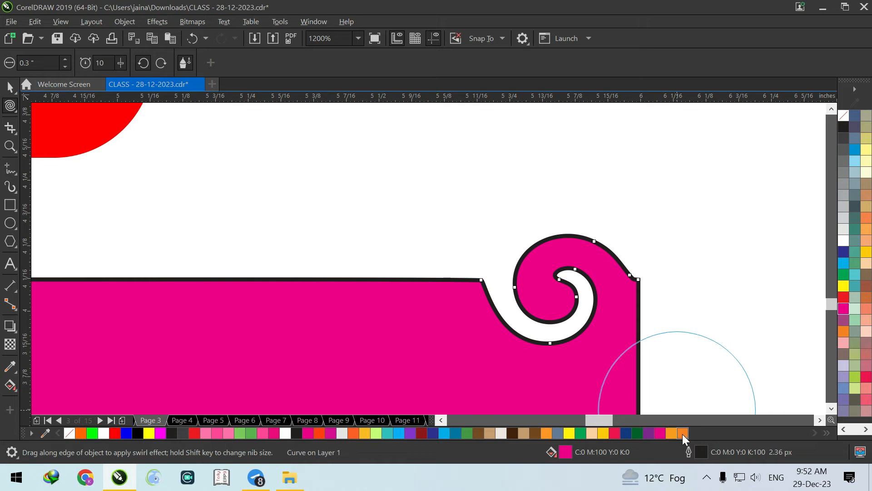
Add a clockwise twirl to the left of the first curl on the top edge, and a counterclockwise one beside it.
{"action": "left_click", "coordinate": [160, 64]}
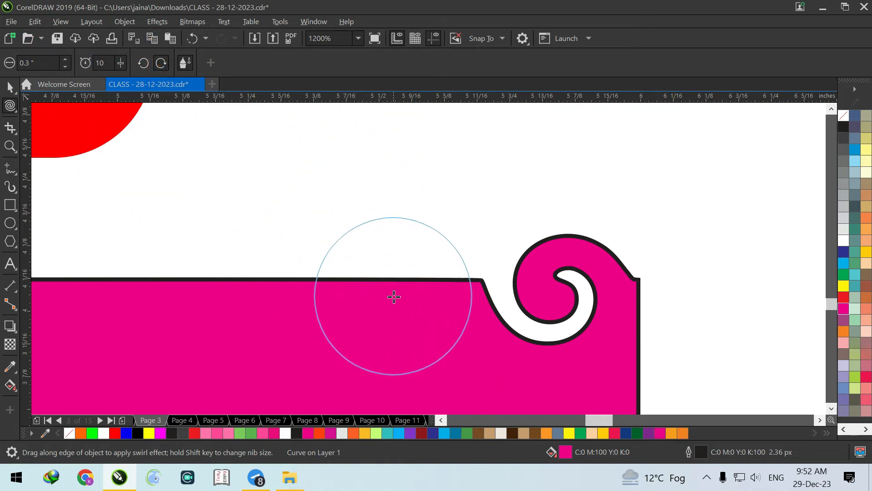
{"action": "left_click_drag", "start_coordinate": [403, 289], "coordinate": [403, 289]}
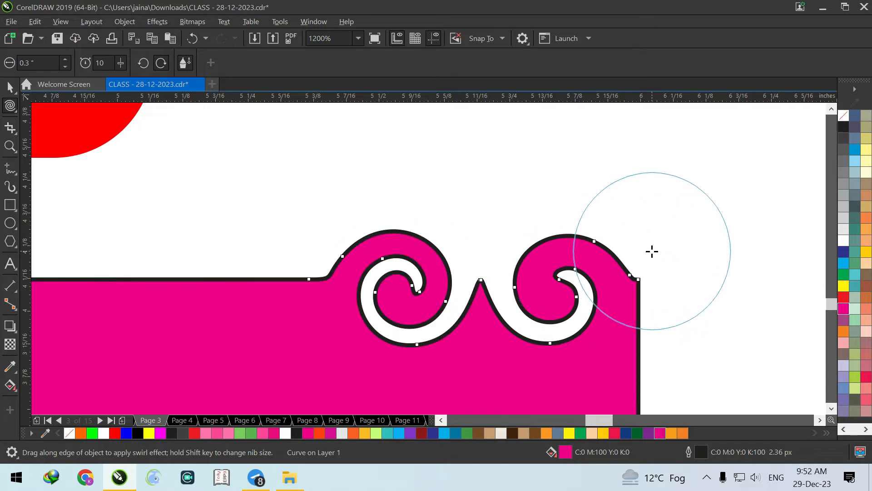
{"action": "scroll", "coordinate": [649, 250], "scroll_direction": "down", "scroll_amount": 3}
{"action": "scroll", "coordinate": [635, 275], "scroll_direction": "up", "scroll_amount": 1}
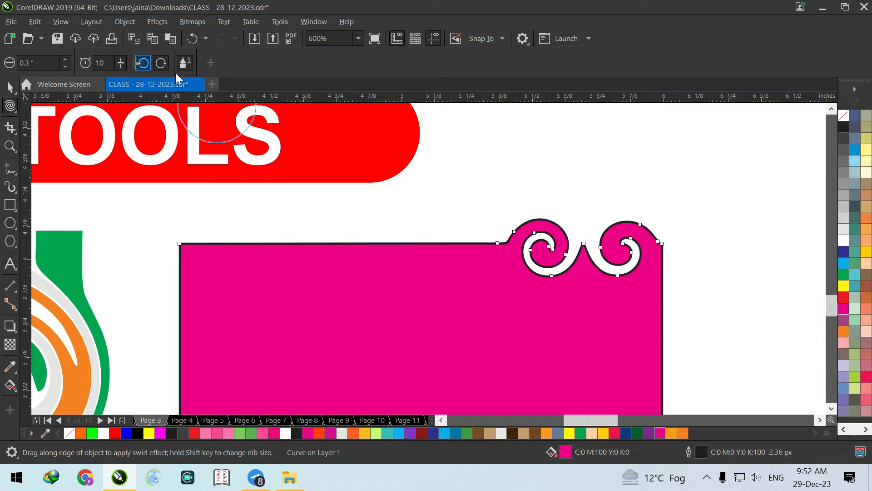
{"action": "left_click_drag", "start_coordinate": [469, 251], "coordinate": [469, 251]}
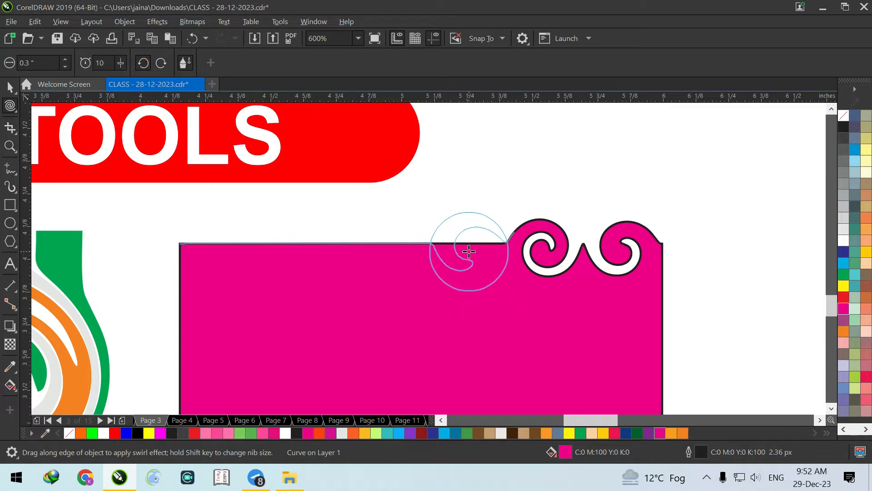
{"action": "left_click_drag", "start_coordinate": [469, 251], "coordinate": [428, 263]}
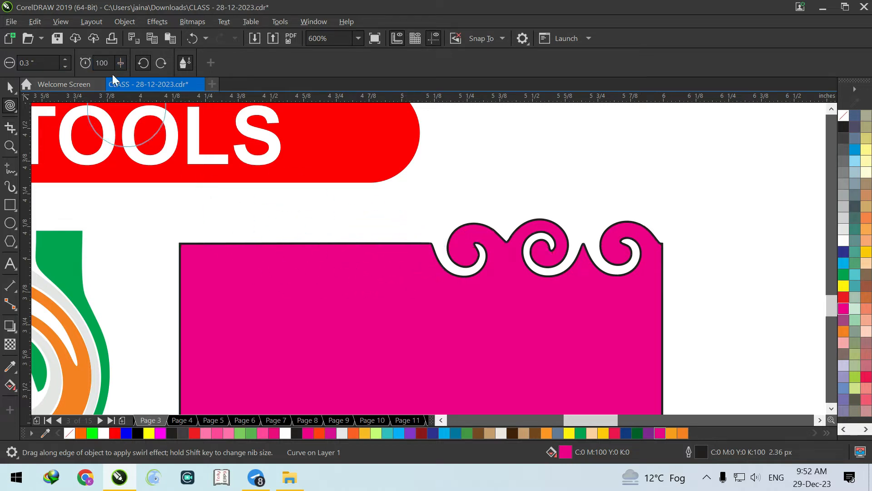
Add a fourth, clockwise twirl to the left of the three curls on the top edge, using rate 100.
{"action": "left_click", "coordinate": [157, 64]}
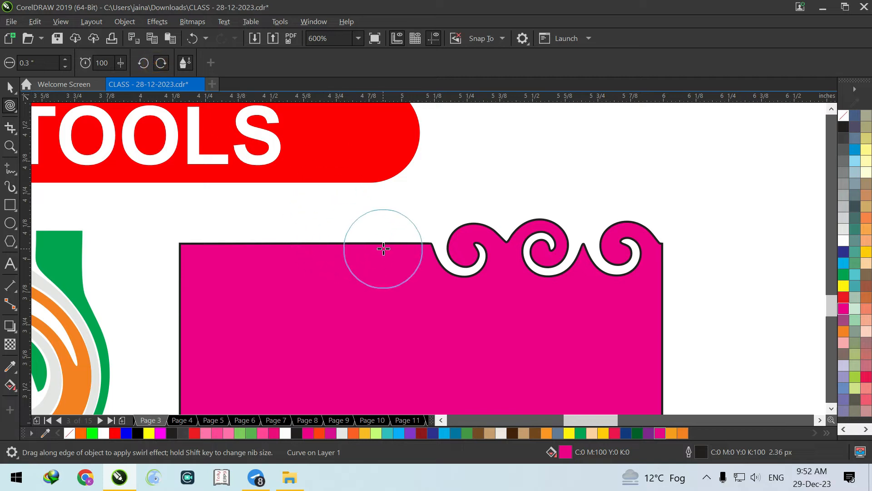
{"action": "left_click_drag", "start_coordinate": [393, 249], "coordinate": [392, 249]}
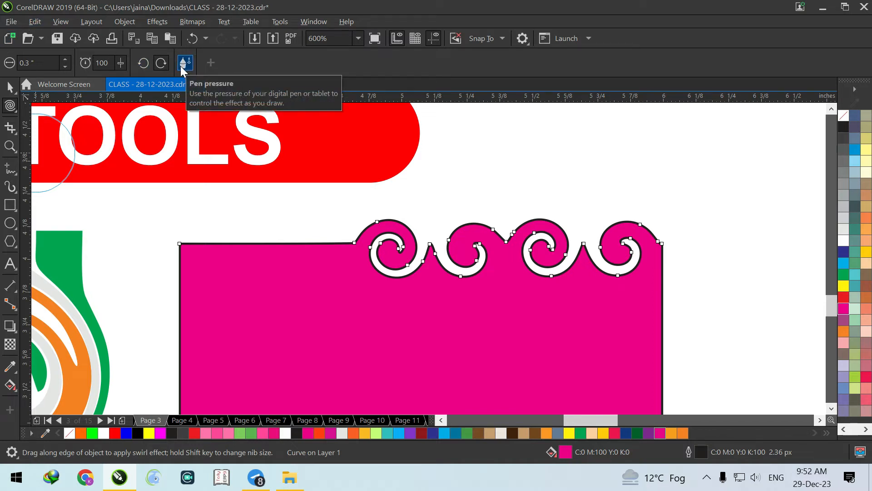
{"action": "left_click", "coordinate": [10, 91]}
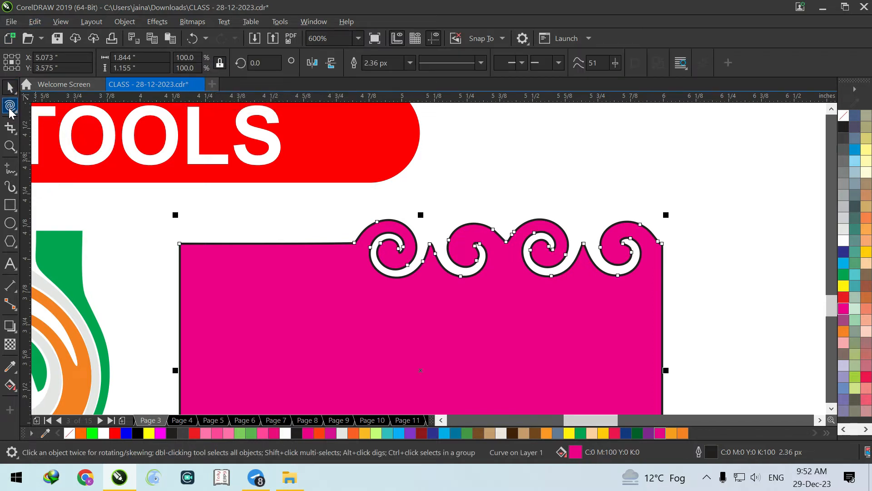
{"action": "left_click", "coordinate": [10, 109]}
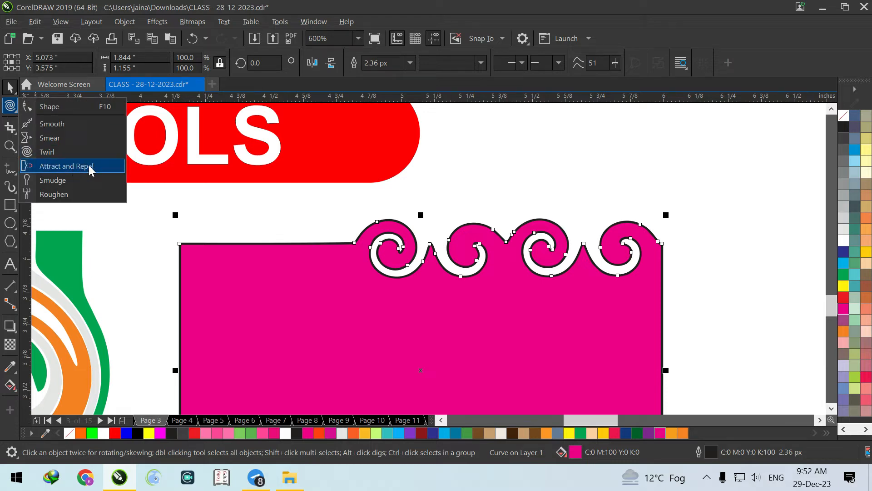
{"action": "left_click", "coordinate": [7, 87]}
Delete both orange sample shapes under the ATTRACT & REPEL heading.
{"action": "scroll", "coordinate": [302, 251], "scroll_direction": "down", "scroll_amount": 3}
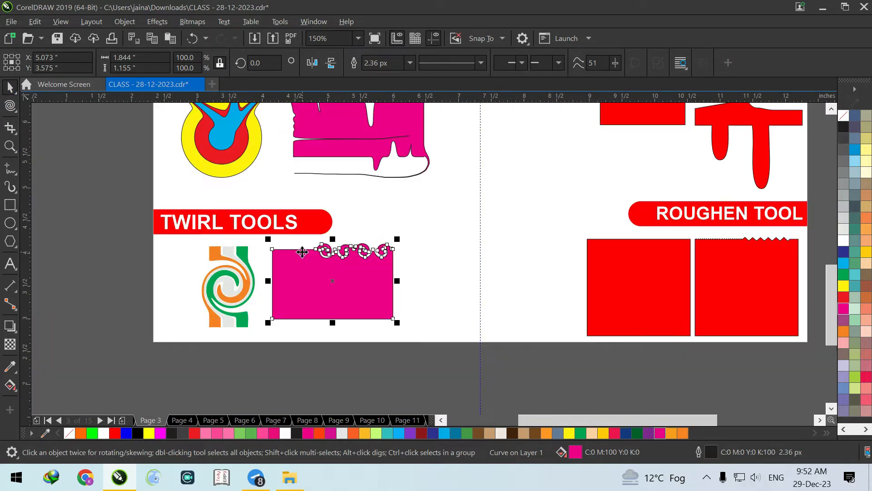
{"action": "scroll", "coordinate": [414, 175], "scroll_direction": "down", "scroll_amount": 4}
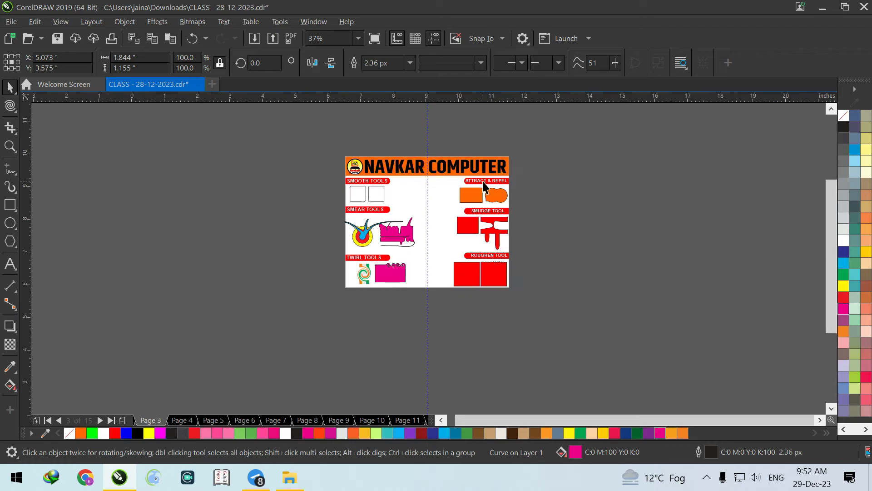
{"action": "scroll", "coordinate": [524, 220], "scroll_direction": "up", "scroll_amount": 4}
{"action": "scroll", "coordinate": [519, 221], "scroll_direction": "up", "scroll_amount": 2}
{"action": "left_click", "coordinate": [480, 224]}
{"action": "key", "text": "Delete"}
{"action": "left_click", "coordinate": [330, 230]}
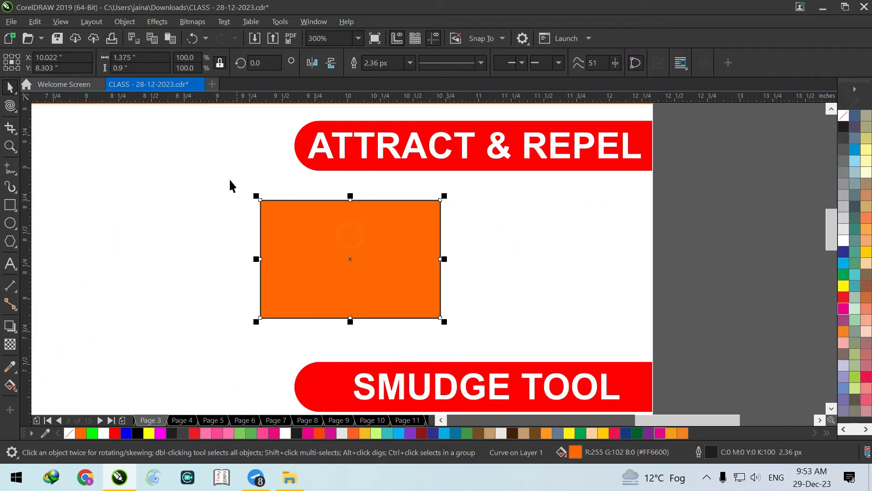
{"action": "key", "text": "Delete"}
Draw a rectangle about 1.77 by 0.92 inches under the ATTRACT & REPEL heading and fill it dark blue.
{"action": "left_click", "coordinate": [10, 206]}
{"action": "left_click_drag", "start_coordinate": [258, 202], "coordinate": [491, 323]}
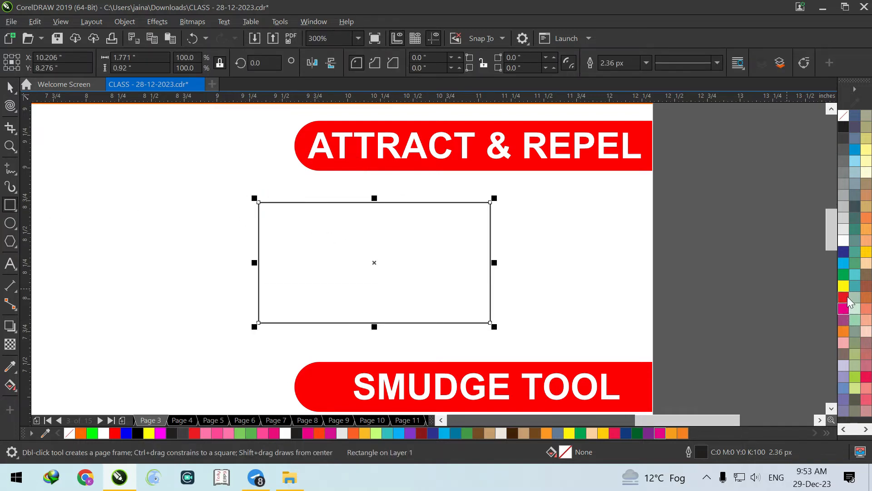
{"action": "left_click", "coordinate": [844, 297]}
{"action": "left_click", "coordinate": [11, 89]}
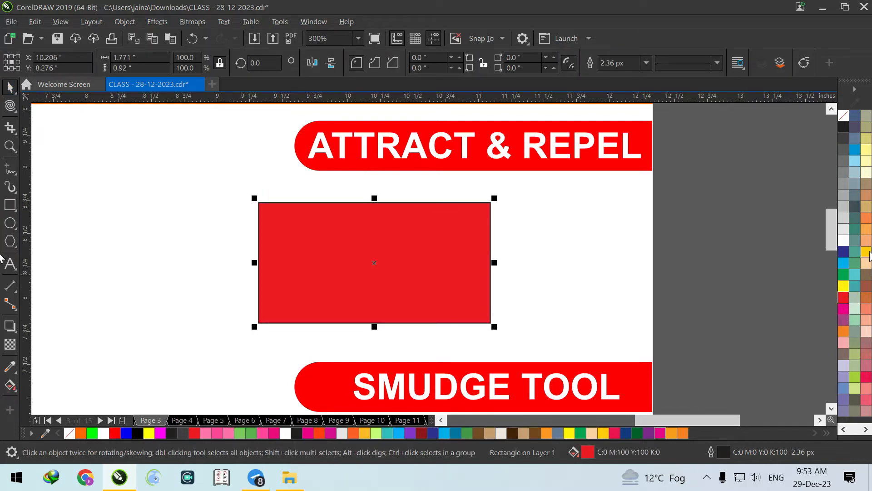
{"action": "left_click", "coordinate": [844, 251]}
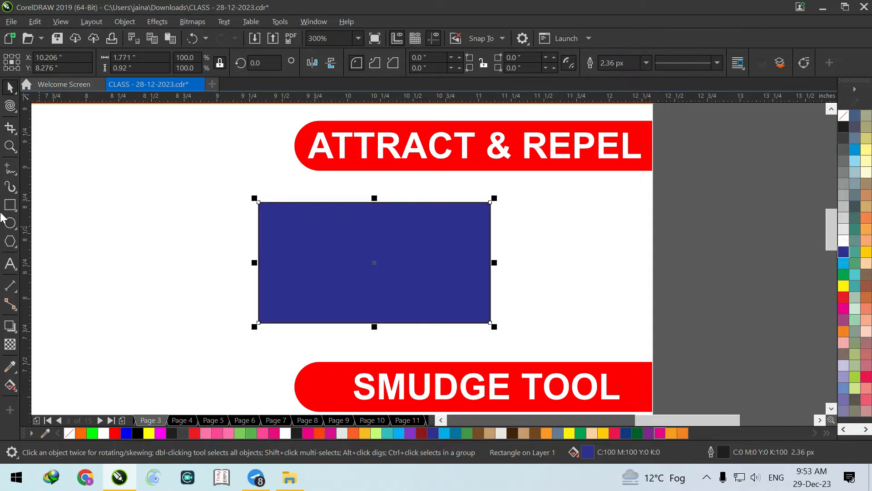
Move the dark blue rectangle slightly closer to the ATTRACT & REPEL heading and convert it to curves.
{"action": "left_click", "coordinate": [11, 108]}
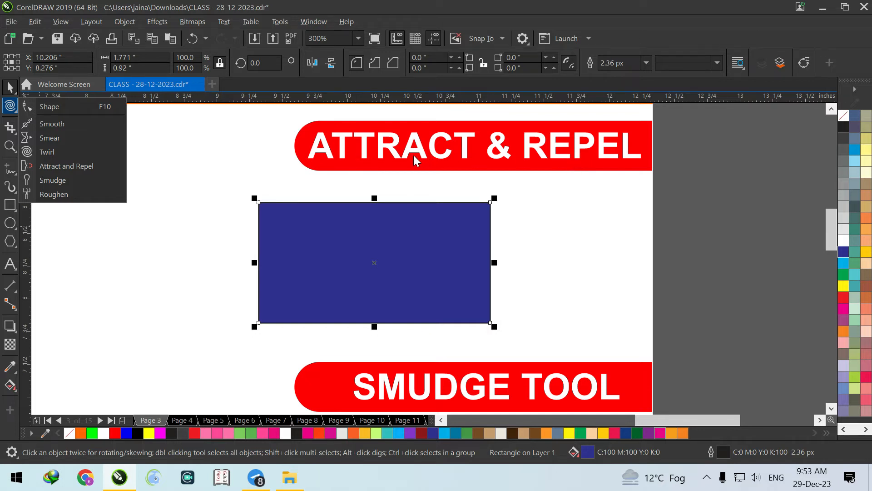
{"action": "left_click", "coordinate": [75, 164]}
{"action": "left_click", "coordinate": [5, 88]}
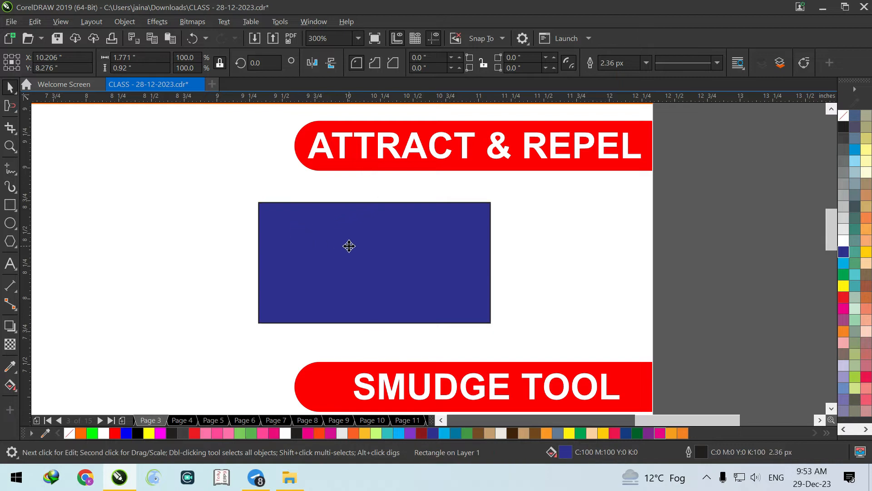
{"action": "left_click_drag", "start_coordinate": [348, 245], "coordinate": [337, 231]}
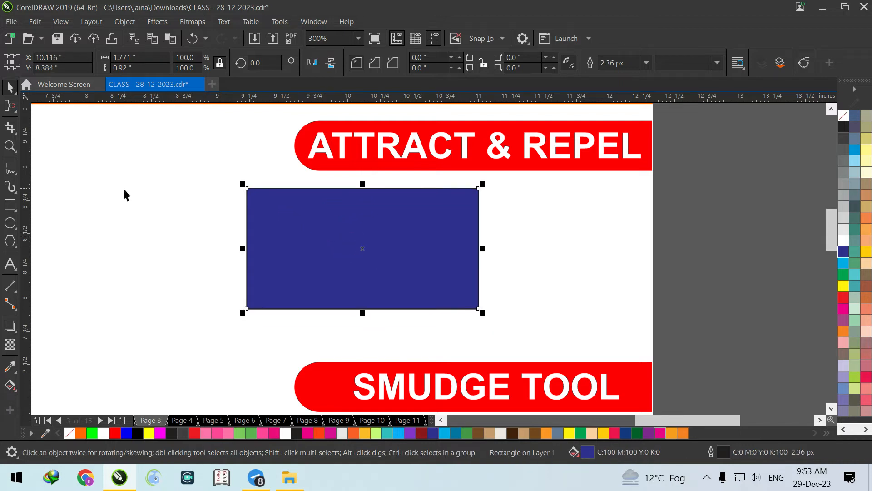
{"action": "key", "text": "ctrl+q"}
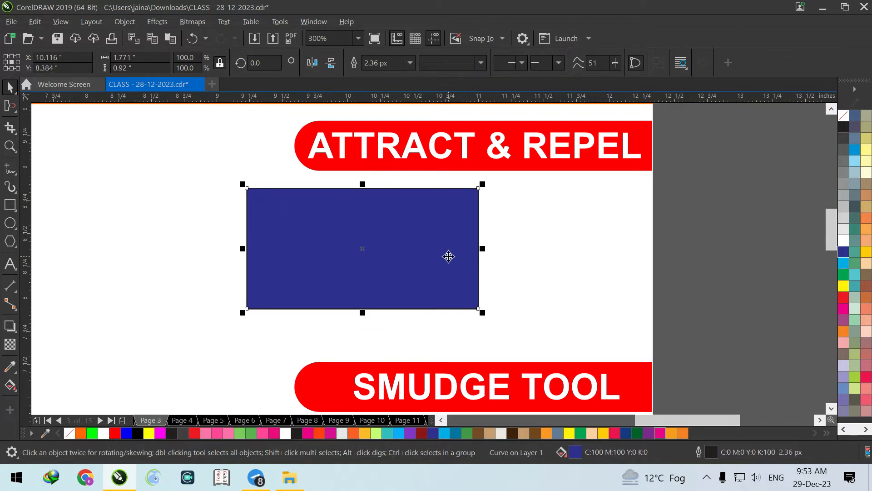
Replace the dark blue rectangle with a green-filled square about 1.14 inches wide between the ATTRACT & REPEL and SMUDGE TOOL headings.
{"action": "key", "text": "Delete"}
{"action": "left_click", "coordinate": [10, 204]}
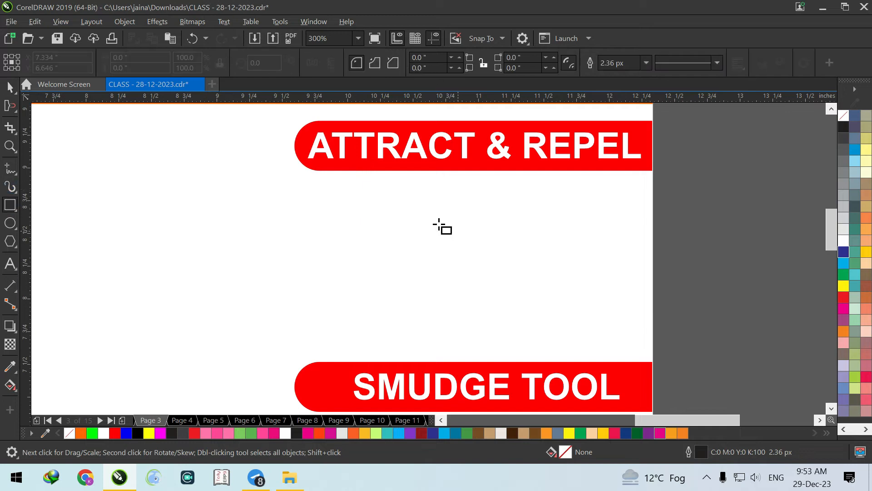
{"action": "left_click_drag", "start_coordinate": [359, 186], "coordinate": [509, 327]}
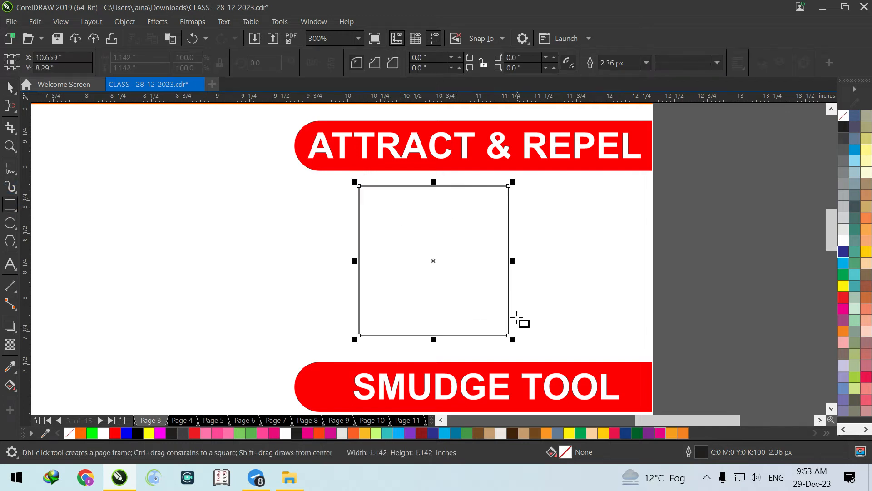
{"action": "left_click", "coordinate": [843, 275]}
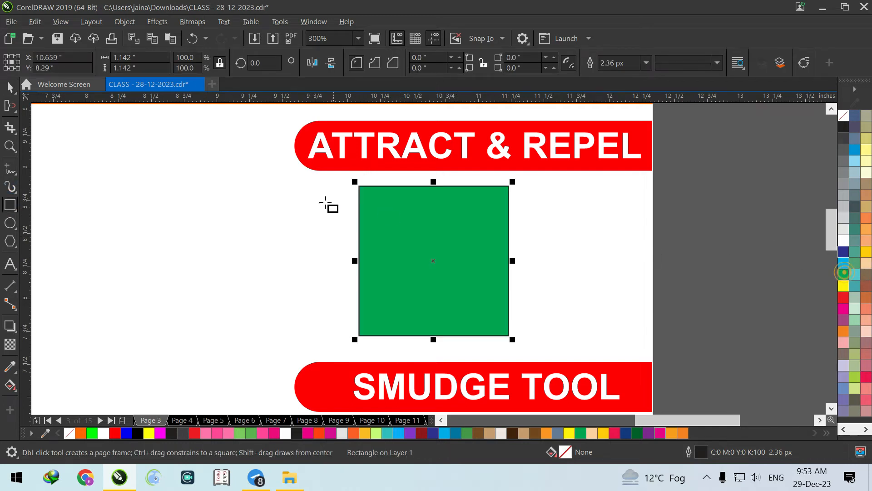
Convert the green square to curves and add a node at the midpoint of each side.
{"action": "key", "text": "ctrl+q"}
{"action": "left_click", "coordinate": [14, 107]}
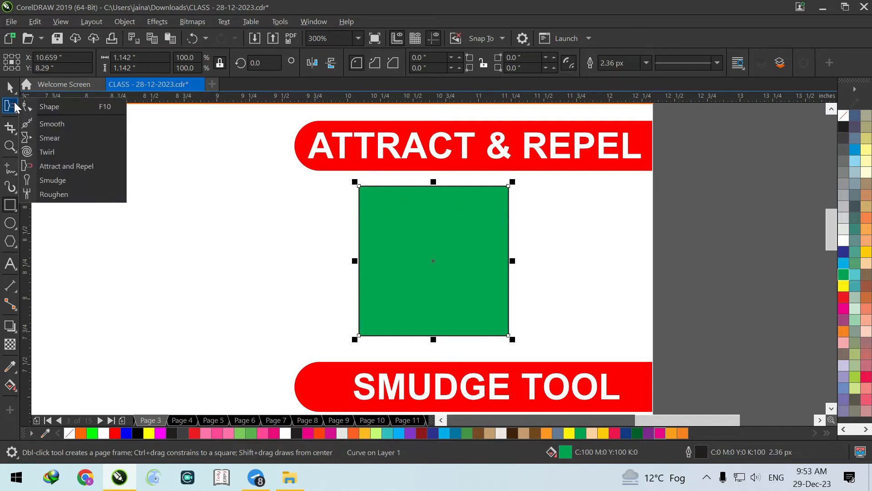
{"action": "left_click", "coordinate": [41, 111]}
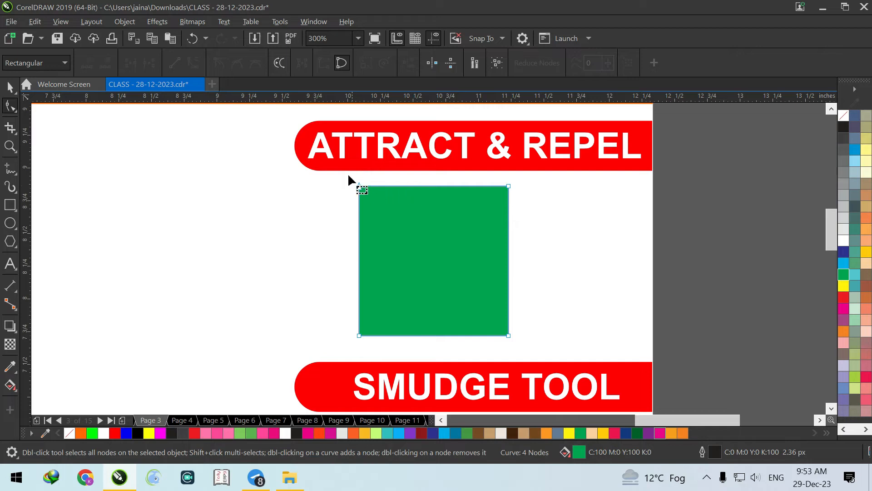
{"action": "left_click_drag", "start_coordinate": [534, 296], "coordinate": [571, 348]}
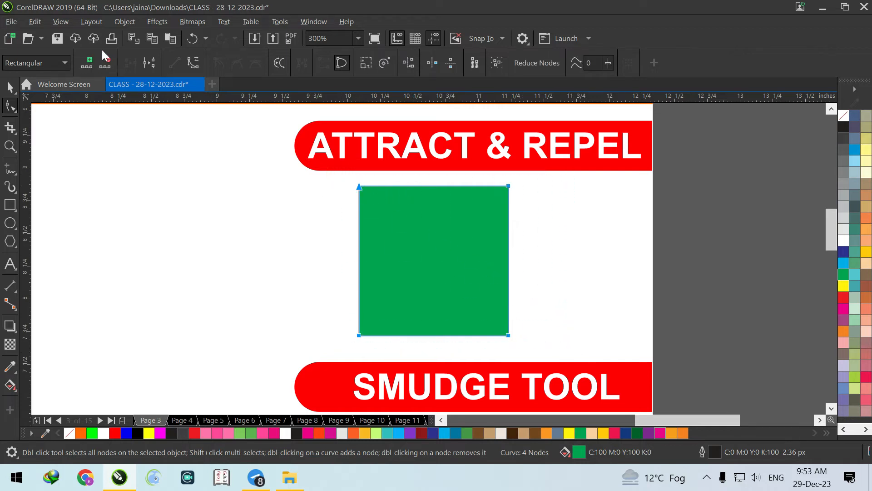
{"action": "left_click", "coordinate": [90, 65]}
Try the Attract tool's nib over the green square at sizes of 1 and 1.5 inches.
{"action": "left_click", "coordinate": [11, 107]}
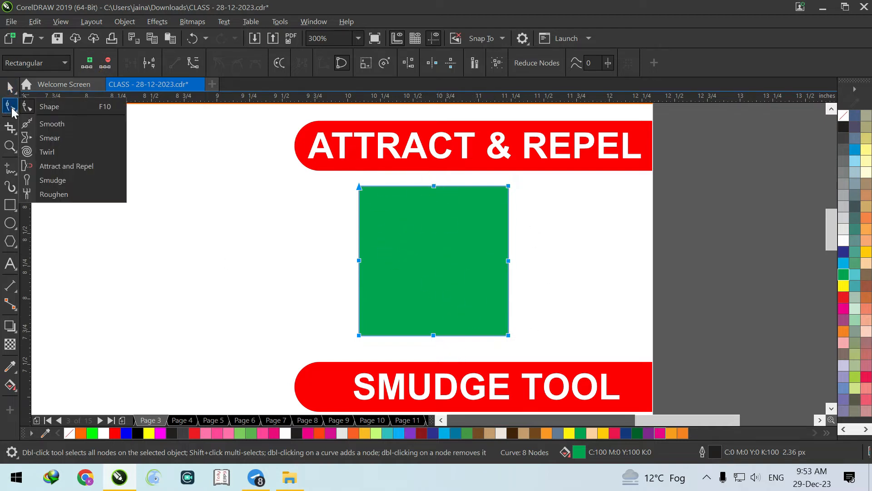
{"action": "left_click", "coordinate": [91, 167]}
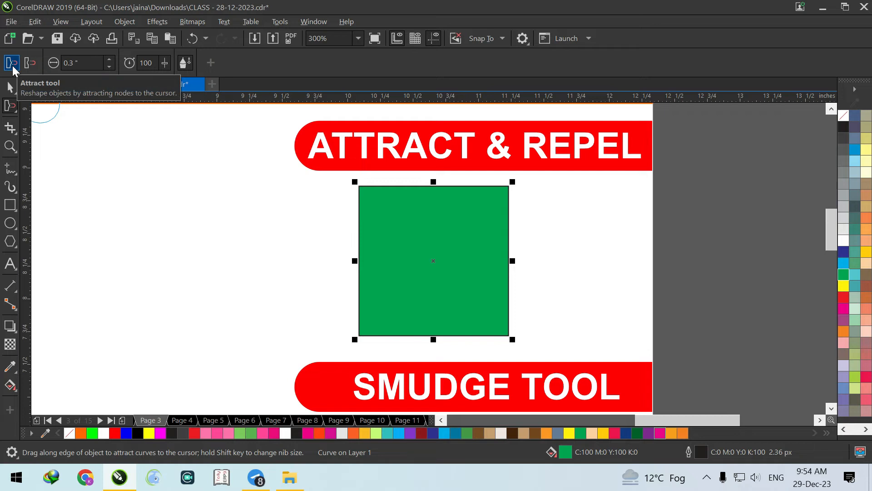
{"action": "left_click", "coordinate": [77, 63]}
{"action": "type", "text": "1"}
{"action": "key", "text": "Return"}
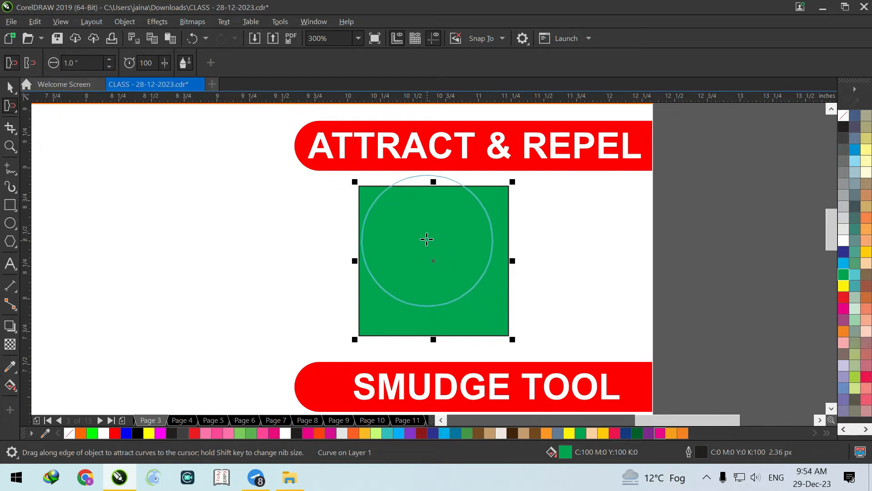
{"action": "left_click", "coordinate": [77, 63]}
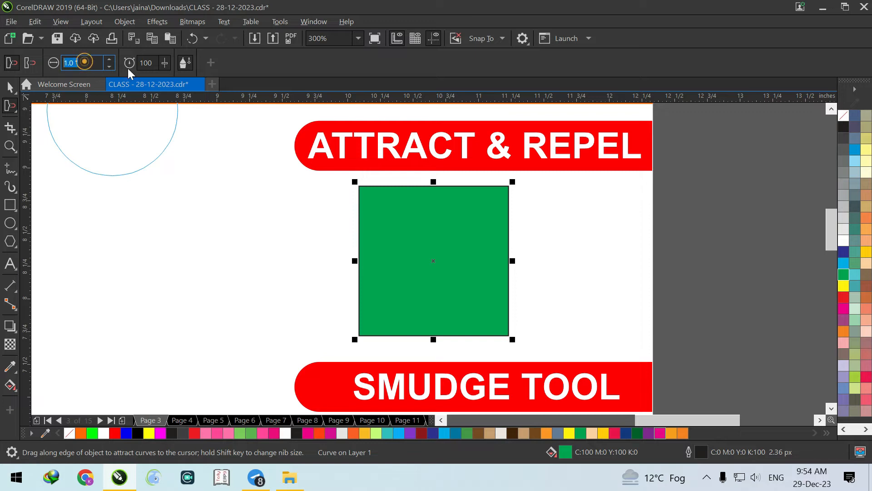
{"action": "type", "text": "1.5"}
{"action": "key", "text": "Return"}
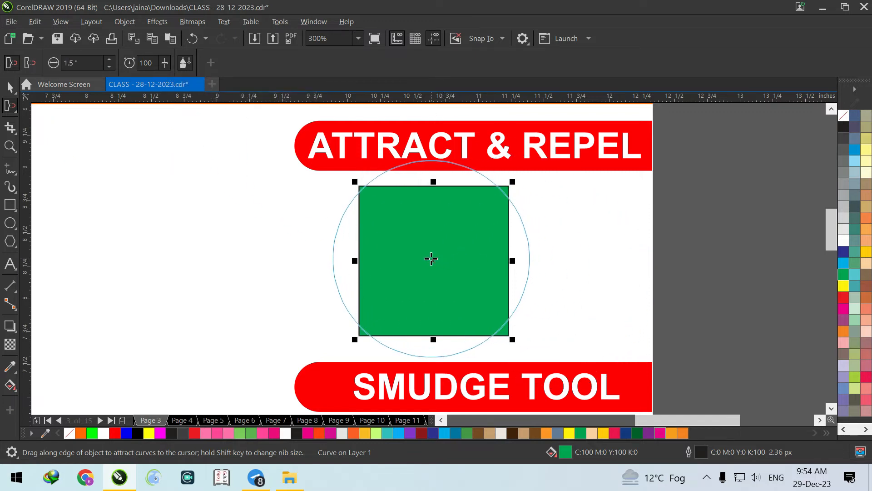
Set the Attract nib size to 1.3 inches and pull the midpoints of all four sides into the square's centre.
{"action": "left_click", "coordinate": [88, 62]}
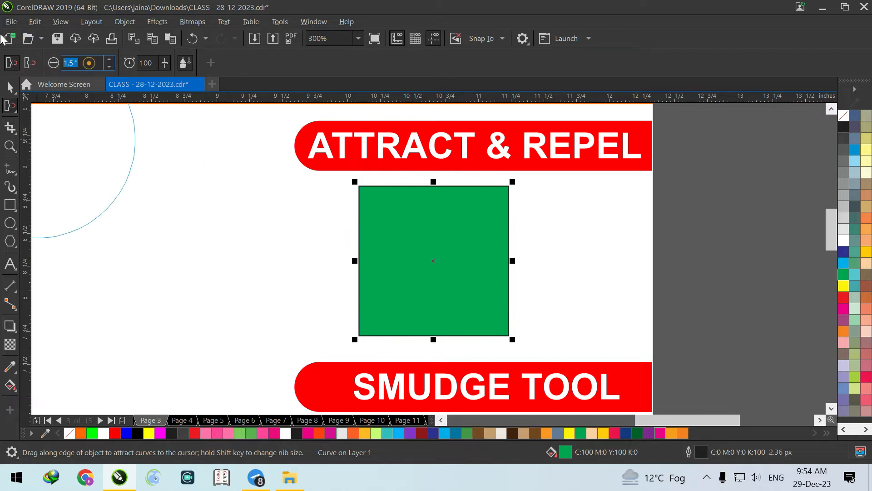
{"action": "type", "text": "1.3"}
{"action": "key", "text": "Return"}
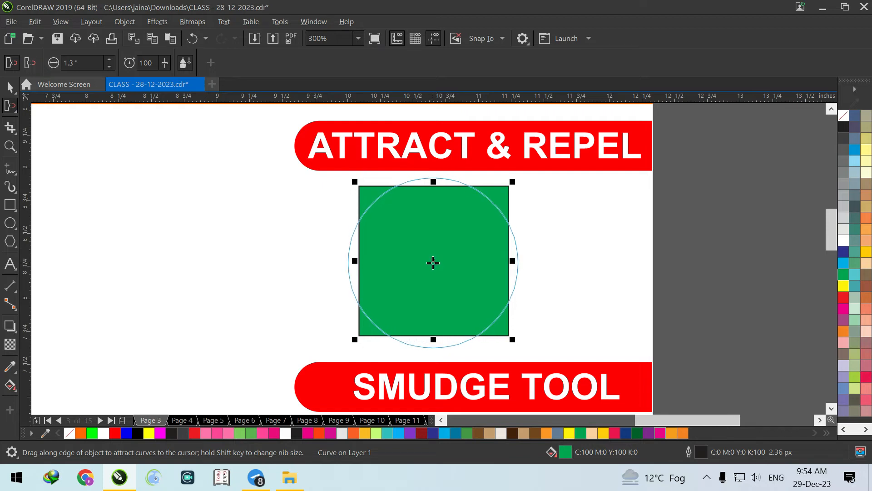
{"action": "left_click_drag", "start_coordinate": [433, 262], "coordinate": [432, 262]}
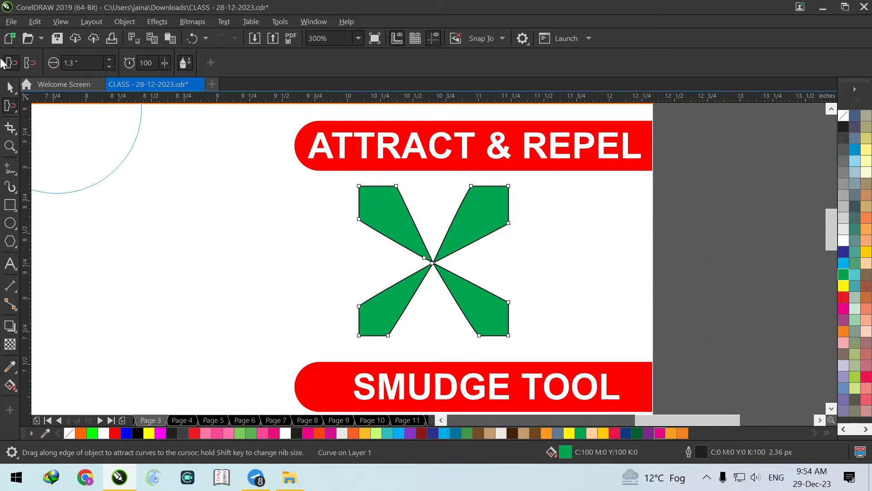
Add a copy of the pinched green shape rotated to 315 degrees about its centre, and fill the copy grey-green.
{"action": "left_click", "coordinate": [10, 87]}
{"action": "left_click", "coordinate": [469, 219]}
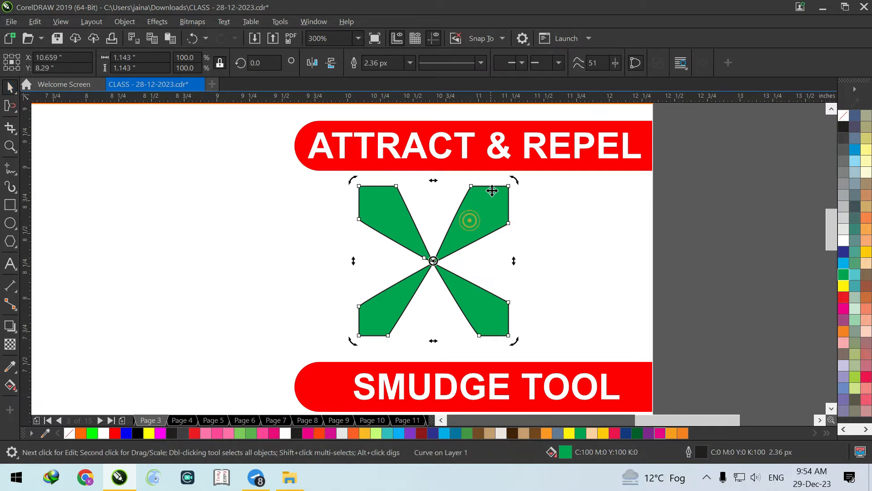
{"action": "left_click_drag", "start_coordinate": [512, 181], "coordinate": [549, 253]}
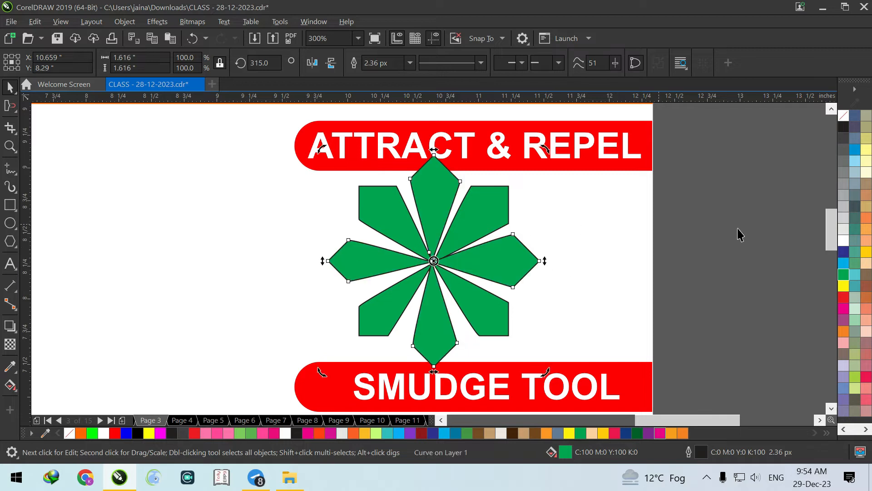
{"action": "left_click", "coordinate": [856, 253]}
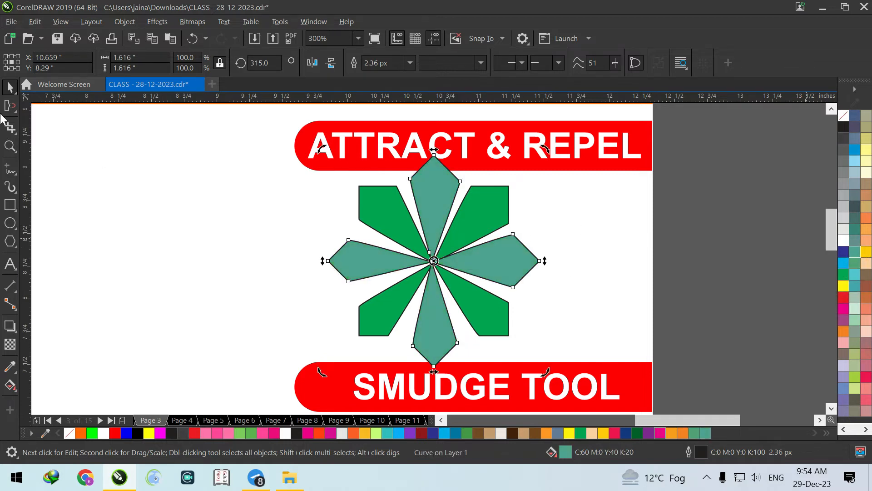
{"action": "left_click", "coordinate": [598, 309]}
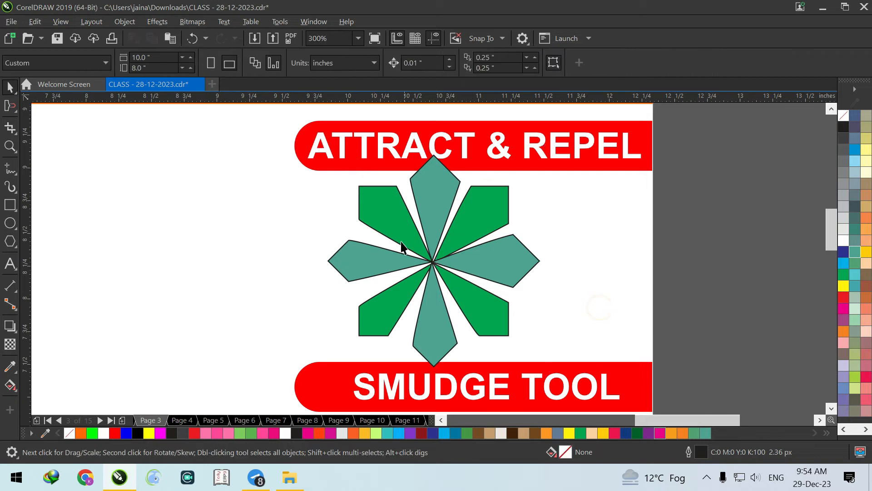
Undo the recoloured rotated copy and the centre pinch to restore the plain green square.
{"action": "key", "text": "ctrl+z"}
{"action": "key", "text": "ctrl+z"}
{"action": "key", "text": "ctrl+z"}
{"action": "key", "text": "ctrl+z"}
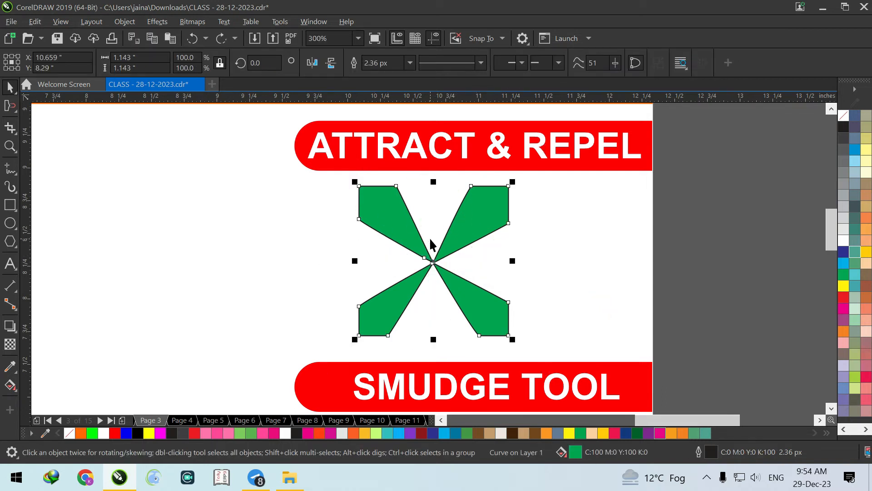
Try pulling the square's right and left sides outward into points with the Attract tool, and undo both pulls.
{"action": "left_click", "coordinate": [10, 107]}
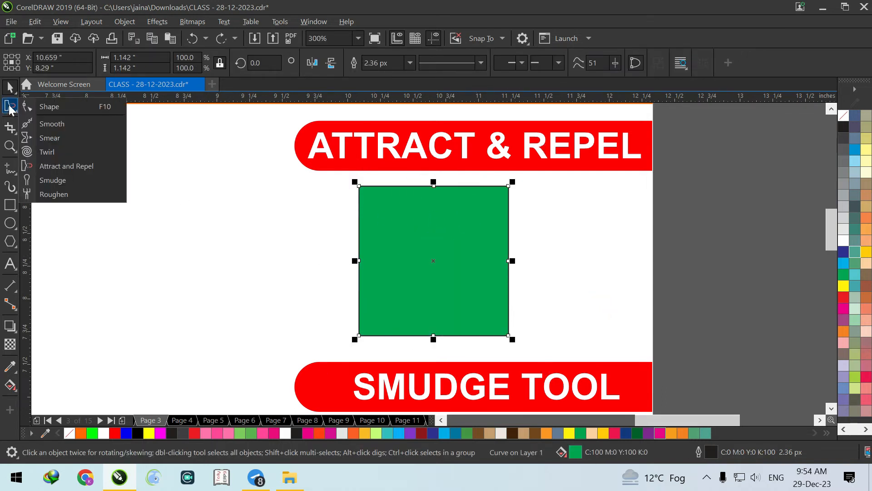
{"action": "left_click", "coordinate": [53, 166]}
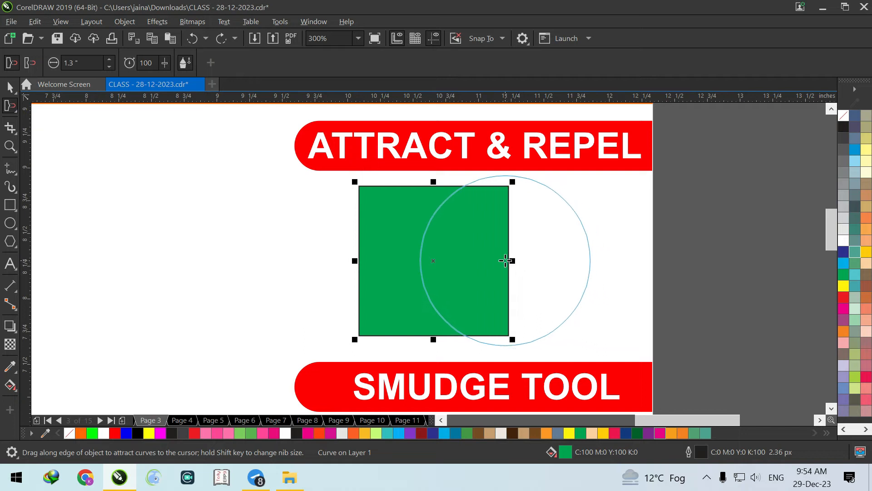
{"action": "left_click_drag", "start_coordinate": [530, 255], "coordinate": [530, 258]}
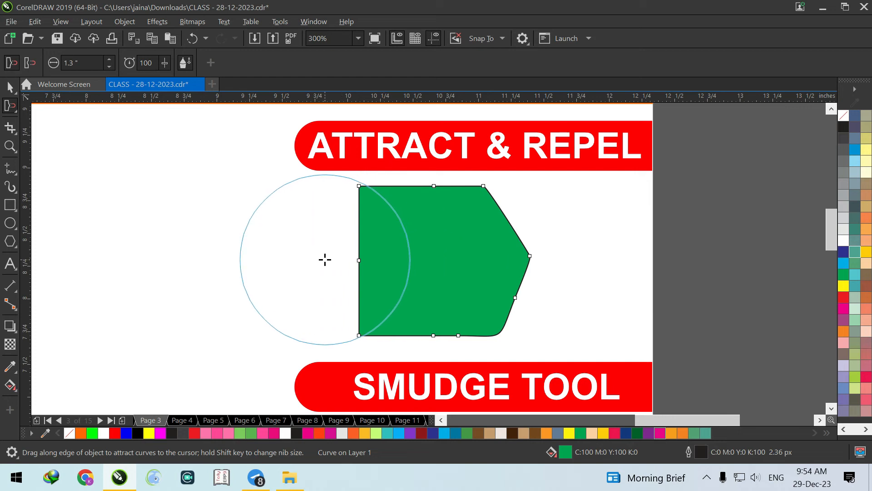
{"action": "left_click_drag", "start_coordinate": [324, 259], "coordinate": [325, 259]}
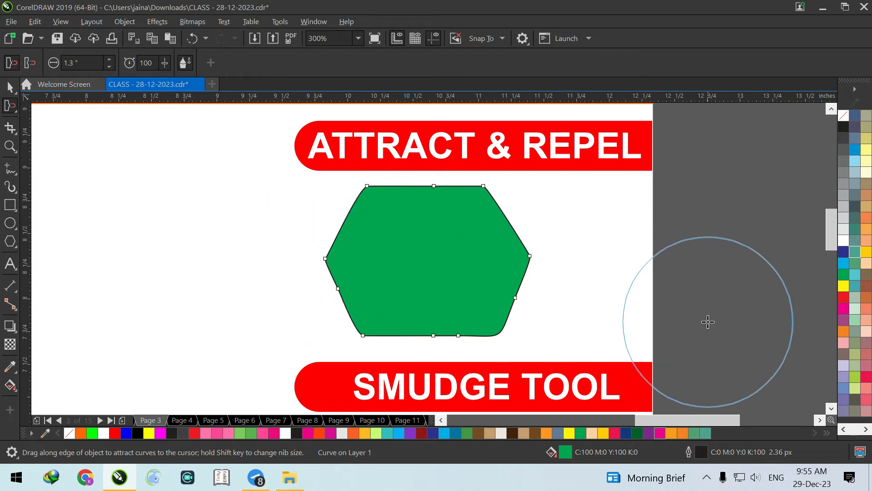
{"action": "key", "text": "ctrl+z"}
{"action": "key", "text": "ctrl+z"}
Bulge the square's lower-left corner outward with Repel at a 0.5-inch nib size, and pull its lower-right corner inward with Attract.
{"action": "left_click", "coordinate": [28, 64]}
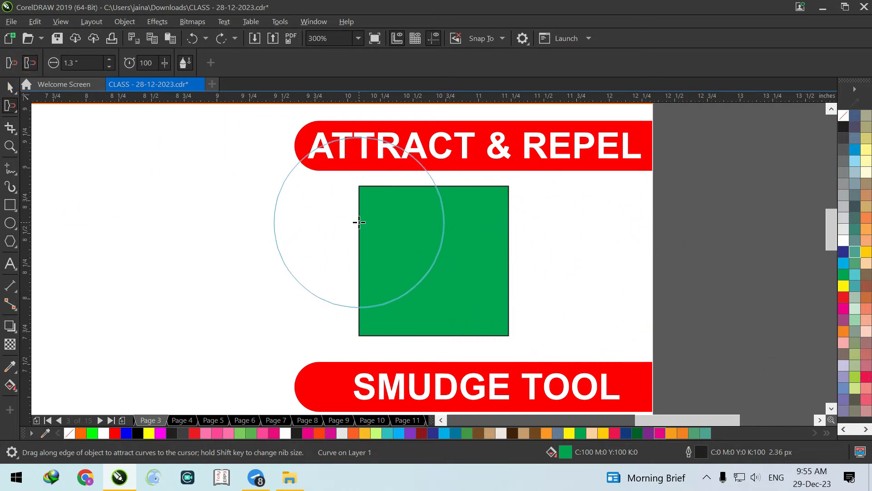
{"action": "left_click_drag", "start_coordinate": [85, 63], "coordinate": [1, 61]}
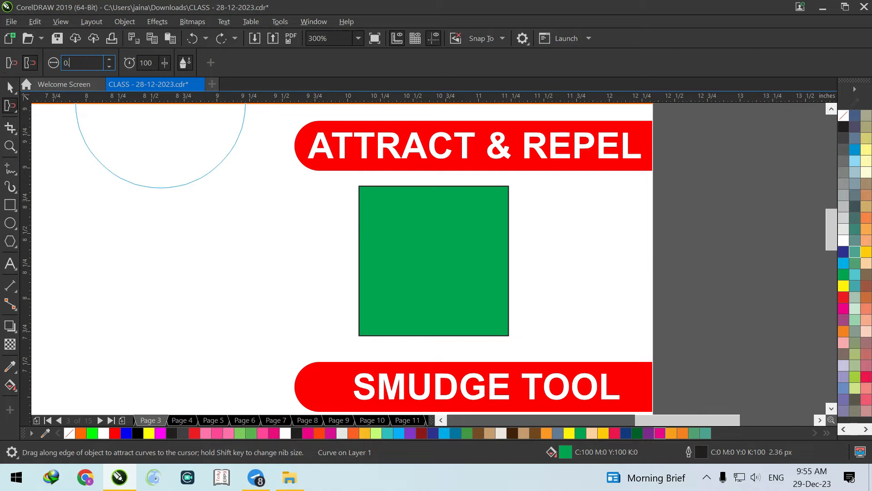
{"action": "key", "text": "Return"}
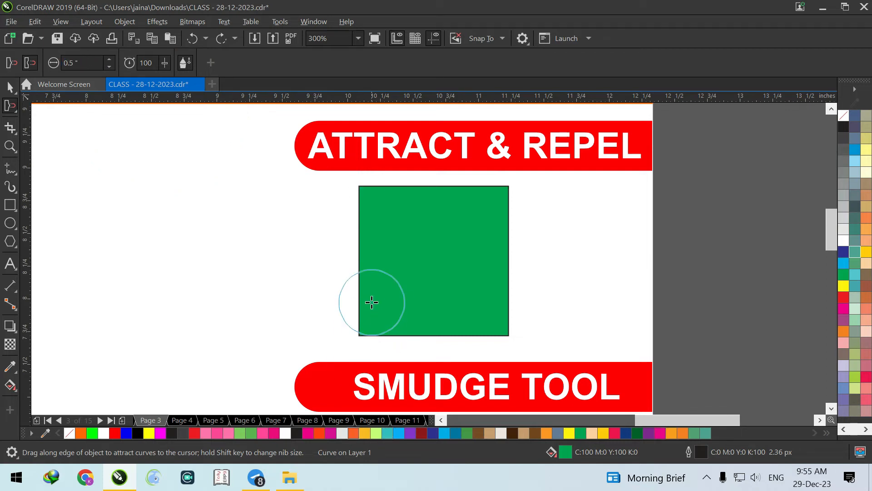
{"action": "scroll", "coordinate": [345, 355], "scroll_direction": "up", "scroll_amount": 1}
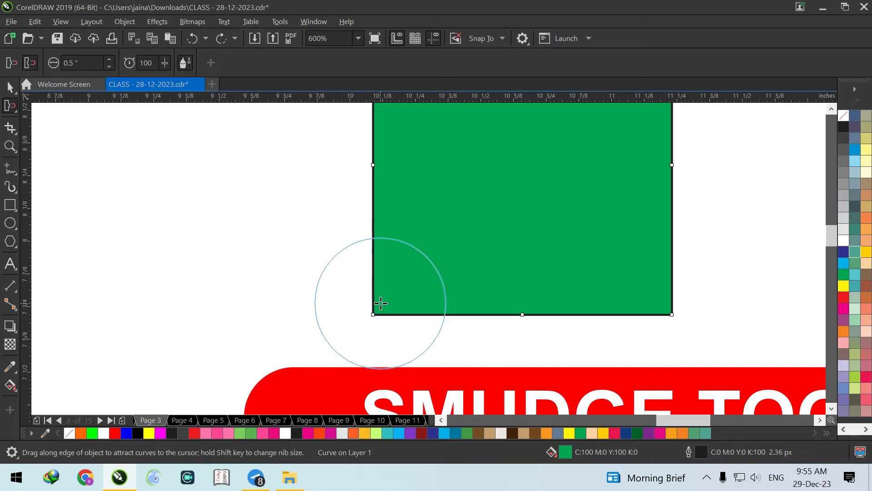
{"action": "left_click_drag", "start_coordinate": [382, 304], "coordinate": [390, 309]}
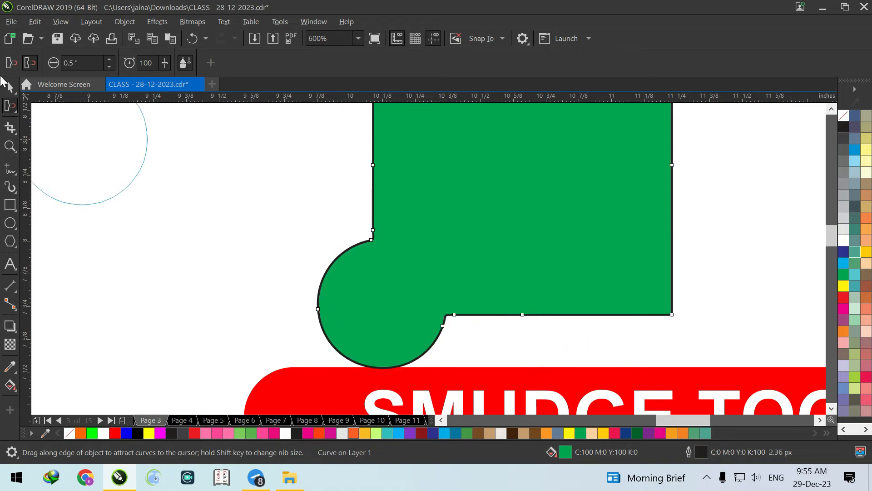
{"action": "left_click_drag", "start_coordinate": [646, 297], "coordinate": [648, 293]}
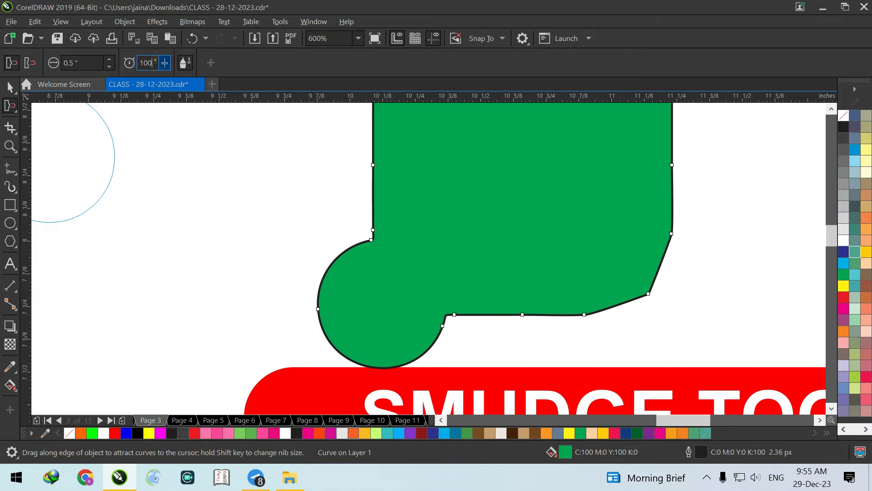
Set the rate to 10 and bulge the middle of the green shape's left side outward with the Repel tool.
{"action": "key", "text": "BackSpace"}
{"action": "key", "text": "Return"}
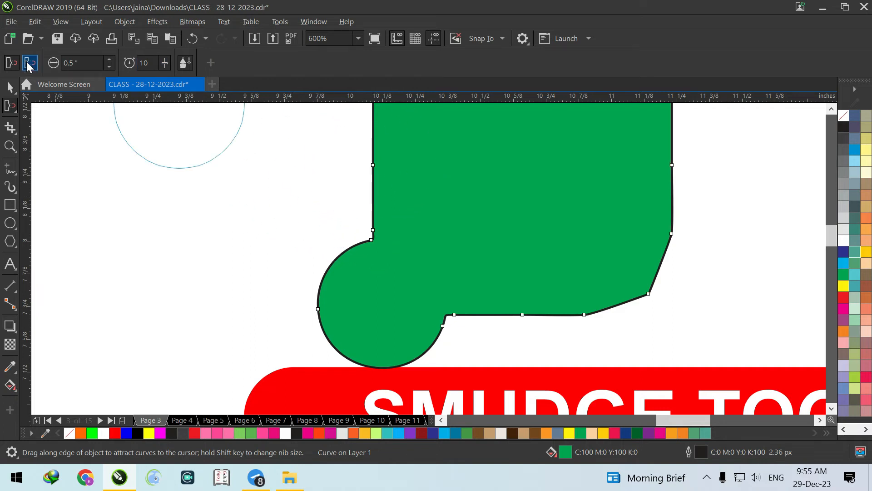
{"action": "left_click_drag", "start_coordinate": [384, 161], "coordinate": [384, 161]}
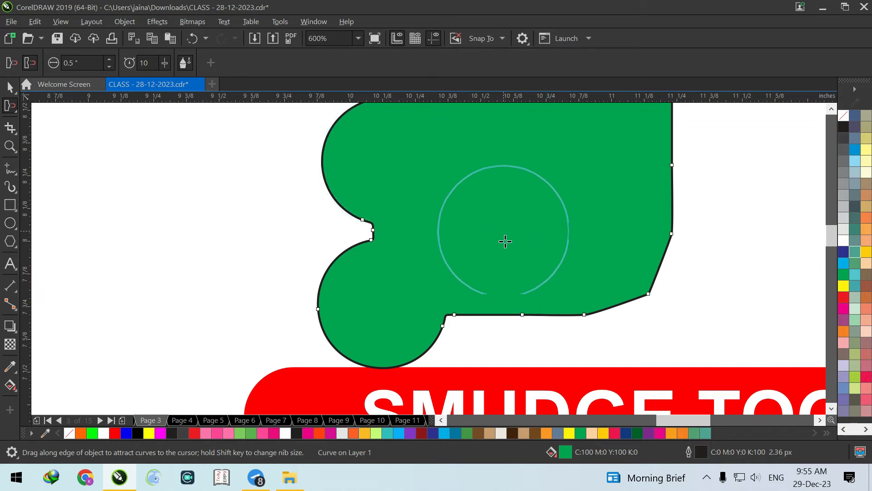
Bulge the green shape's upper-right corner outward with the Repel tool at a 0.5-inch nib size and rate 10.
{"action": "scroll", "coordinate": [521, 276], "scroll_direction": "down", "scroll_amount": 5}
{"action": "scroll", "coordinate": [522, 227], "scroll_direction": "up", "scroll_amount": 5}
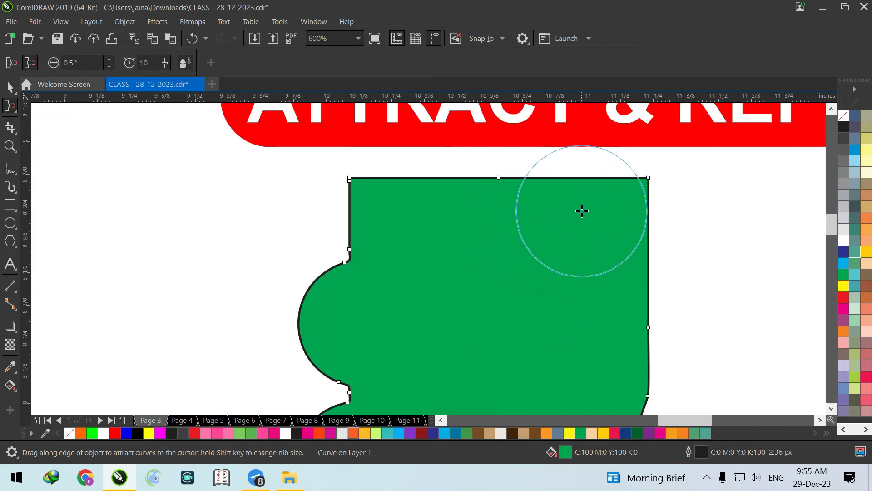
{"action": "left_click_drag", "start_coordinate": [627, 194], "coordinate": [628, 195]}
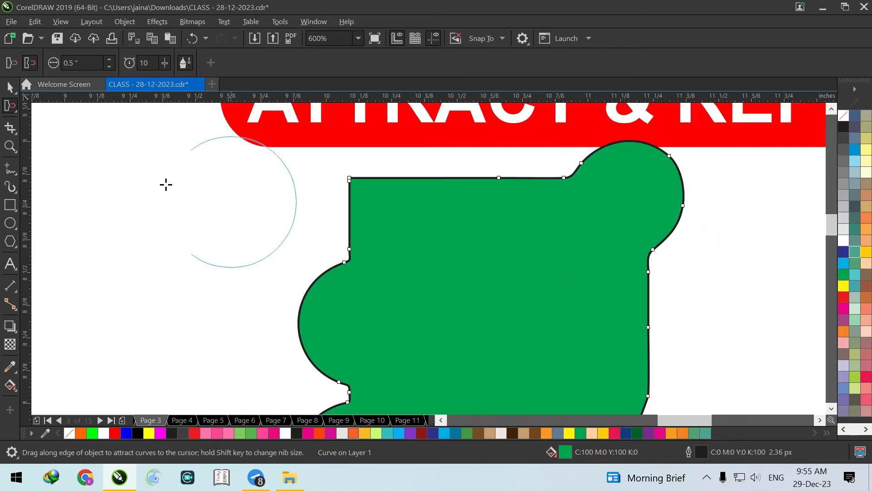
Delete the already smudged red sample shape beneath the SMUDGE TOOL heading.
{"action": "left_click", "coordinate": [15, 111]}
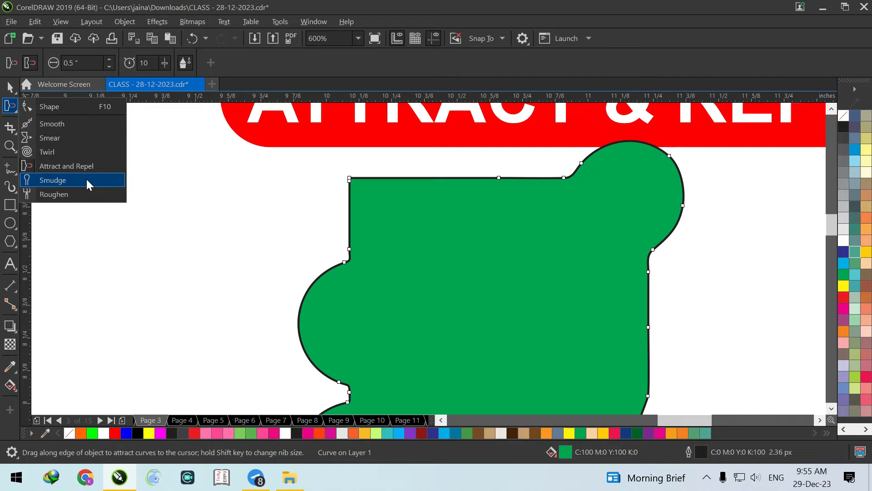
{"action": "key", "text": "space"}
{"action": "scroll", "coordinate": [281, 203], "scroll_direction": "down", "scroll_amount": 4}
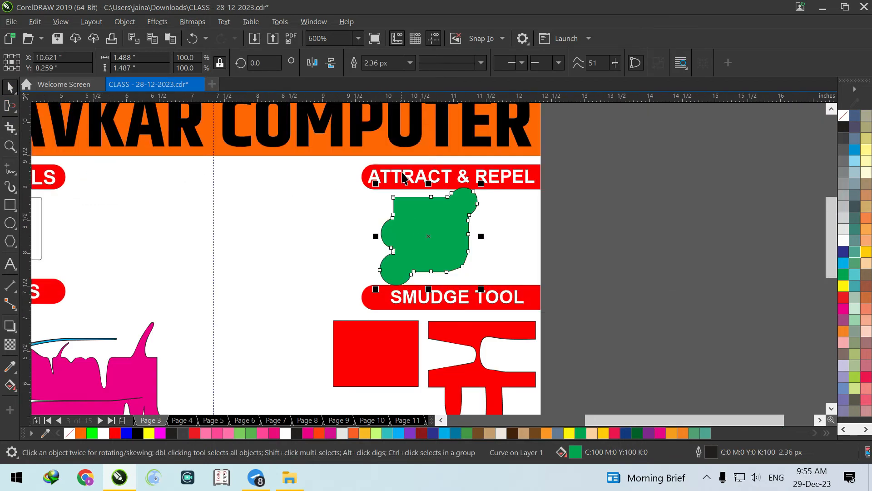
{"action": "scroll", "coordinate": [401, 278], "scroll_direction": "up", "scroll_amount": 2}
{"action": "left_click", "coordinate": [501, 249]}
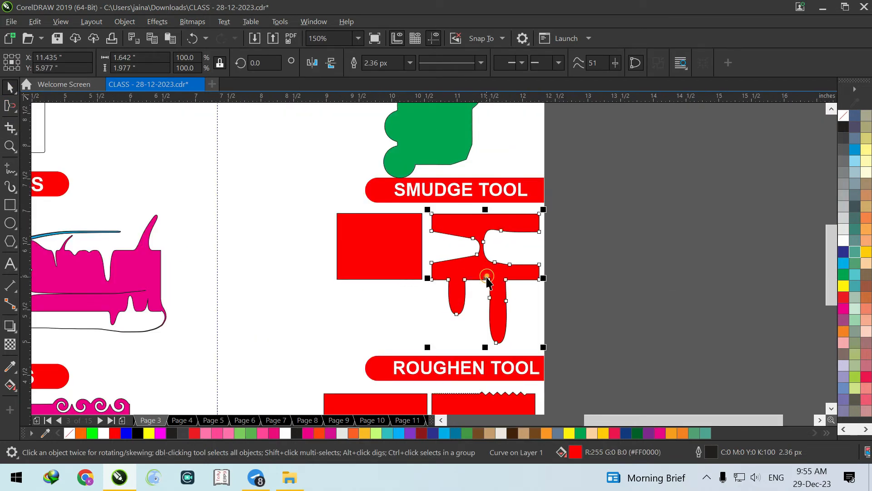
{"action": "key", "text": "Delete"}
Enlarge the plain red rectangle under SMUDGE TOOL to about 2.58 by 2 inches and fill it with crimson (M:100 Y:60).
{"action": "left_click", "coordinate": [380, 263]}
{"action": "left_click_drag", "start_coordinate": [427, 283], "coordinate": [534, 345]}
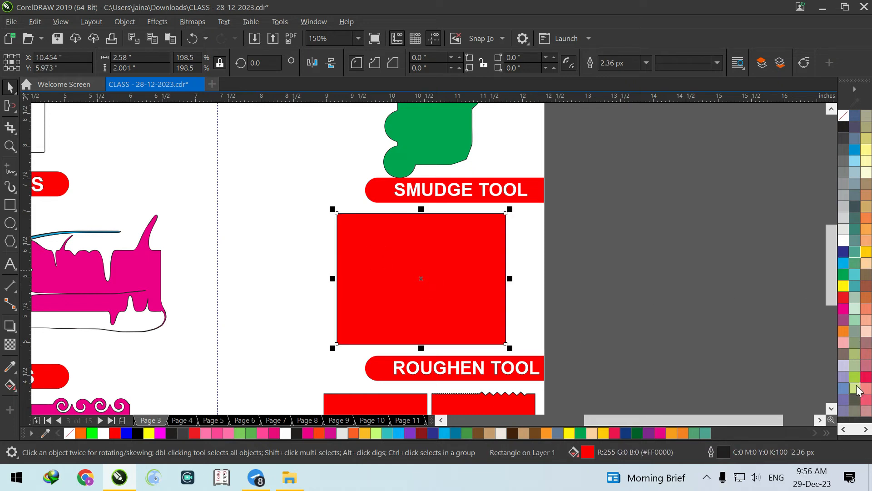
{"action": "left_click", "coordinate": [866, 377]}
{"action": "scroll", "coordinate": [371, 262], "scroll_direction": "up", "scroll_amount": 2}
{"action": "scroll", "coordinate": [240, 204], "scroll_direction": "down", "scroll_amount": 2}
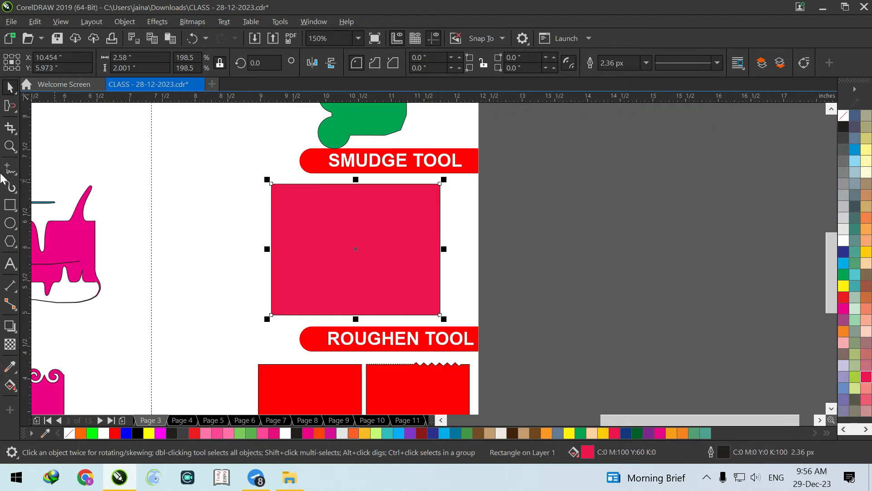
With the Smudge tool at a 0.3-inch nib size, push long notches into the crimson rectangle's upper sides and pull arms outward below them.
{"action": "left_click", "coordinate": [6, 108]}
{"action": "left_click", "coordinate": [67, 180]}
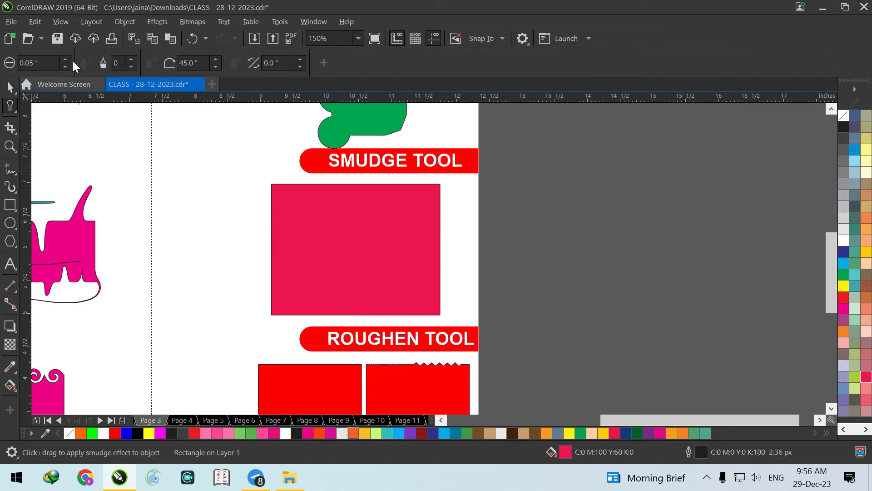
{"action": "scroll", "coordinate": [287, 219], "scroll_direction": "up", "scroll_amount": 2}
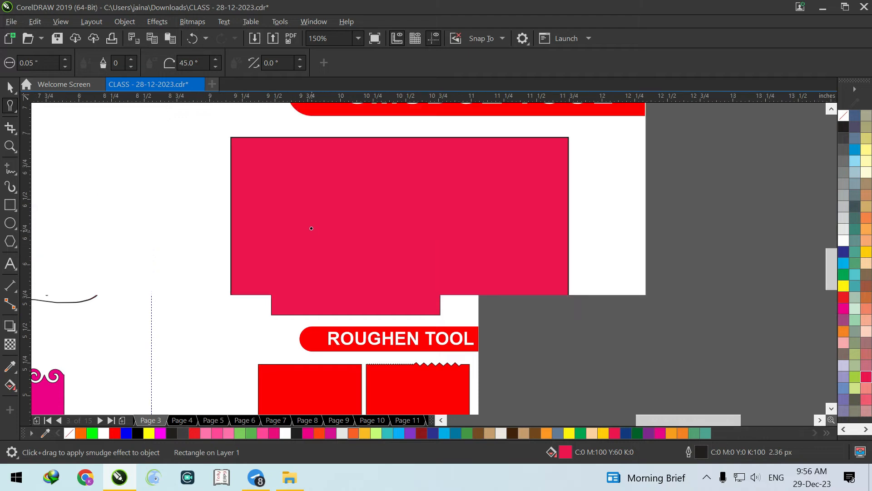
{"action": "left_click", "coordinate": [43, 63]}
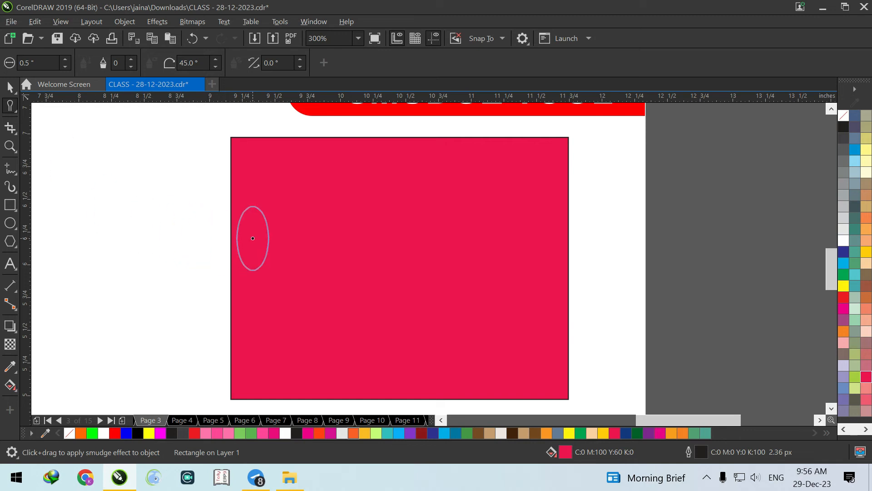
{"action": "left_click", "coordinate": [49, 62]}
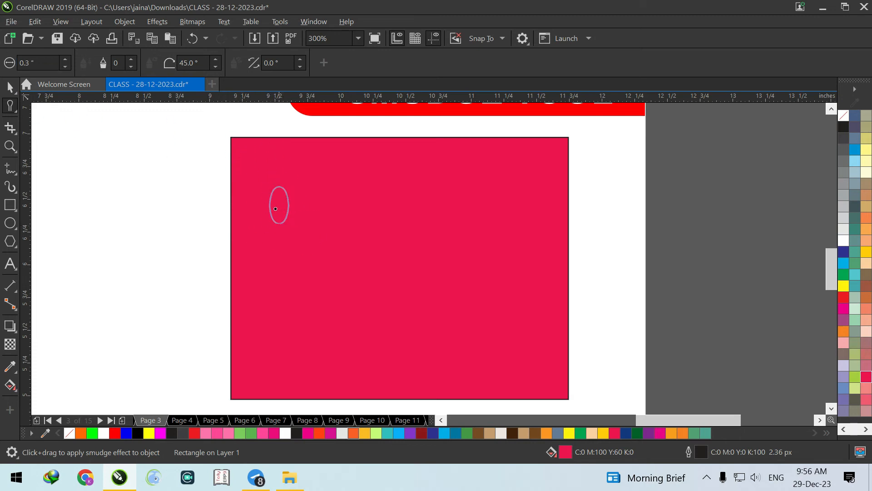
{"action": "left_click_drag", "start_coordinate": [218, 197], "coordinate": [370, 198]}
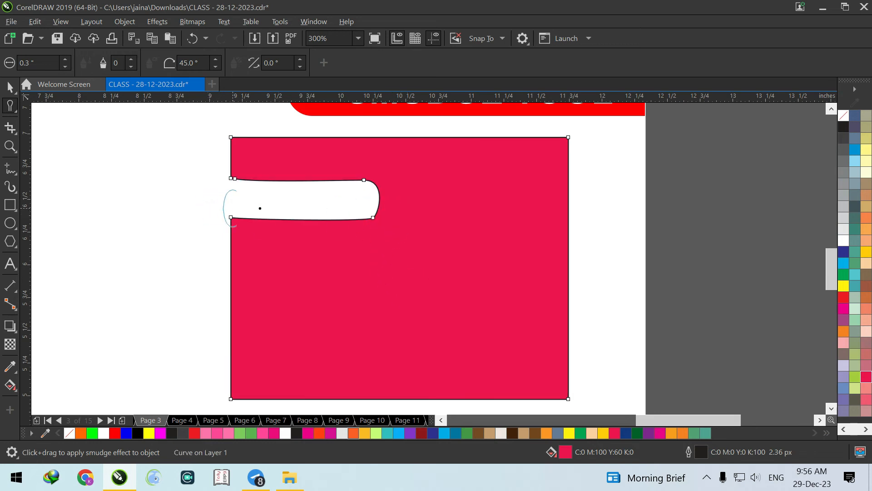
{"action": "left_click_drag", "start_coordinate": [597, 187], "coordinate": [429, 190]}
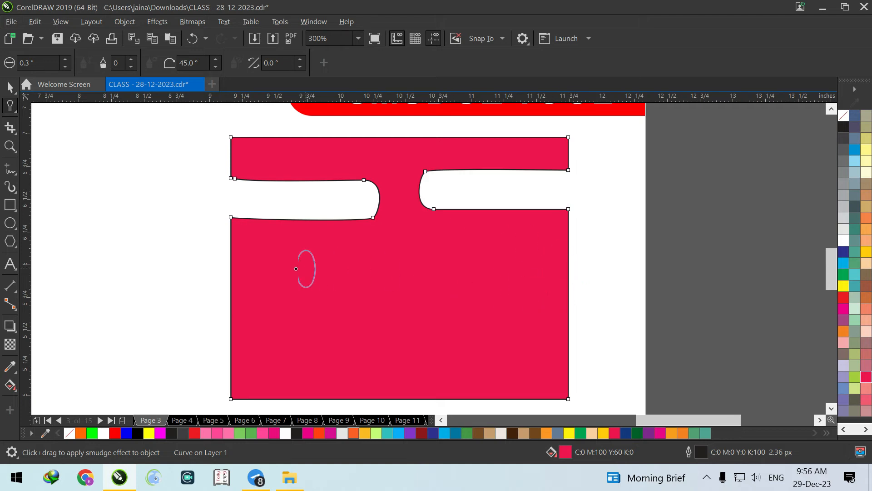
{"action": "left_click_drag", "start_coordinate": [253, 269], "coordinate": [100, 261]}
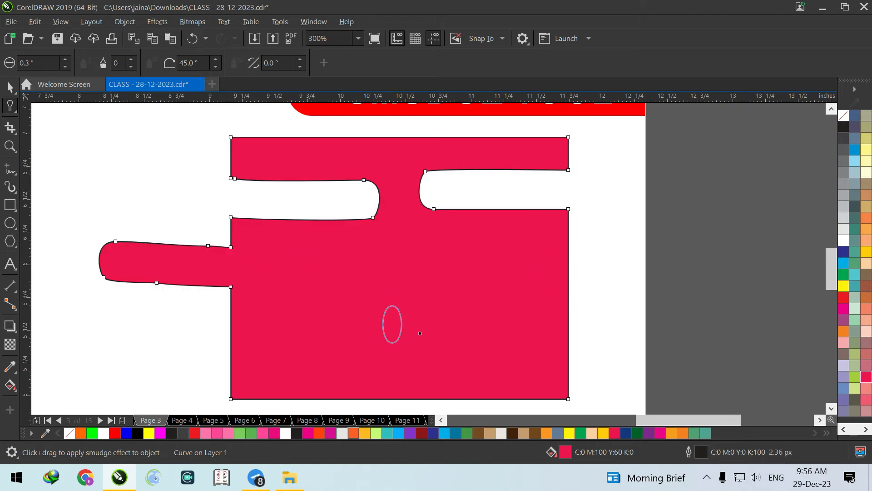
{"action": "left_click_drag", "start_coordinate": [534, 272], "coordinate": [646, 267]}
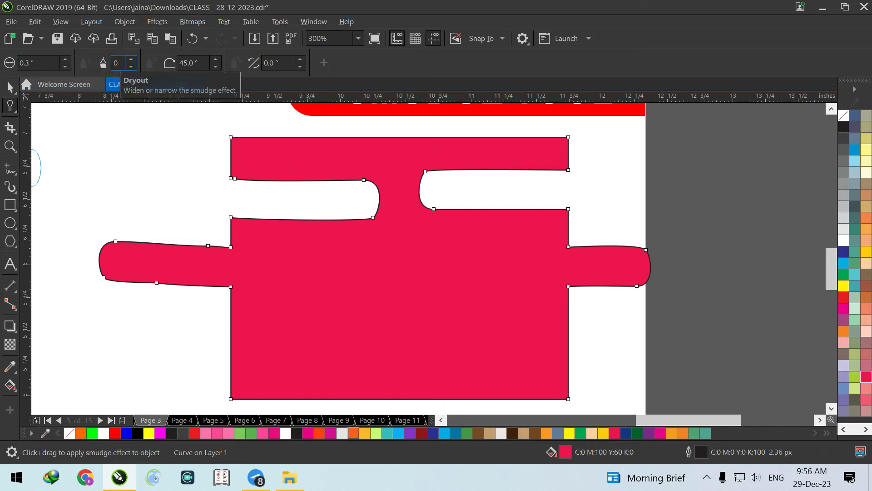
Set the Smudge dryout to 10 and push short tapered notches into the lower part of the shape's left and right sides.
{"action": "left_click", "coordinate": [131, 60]}
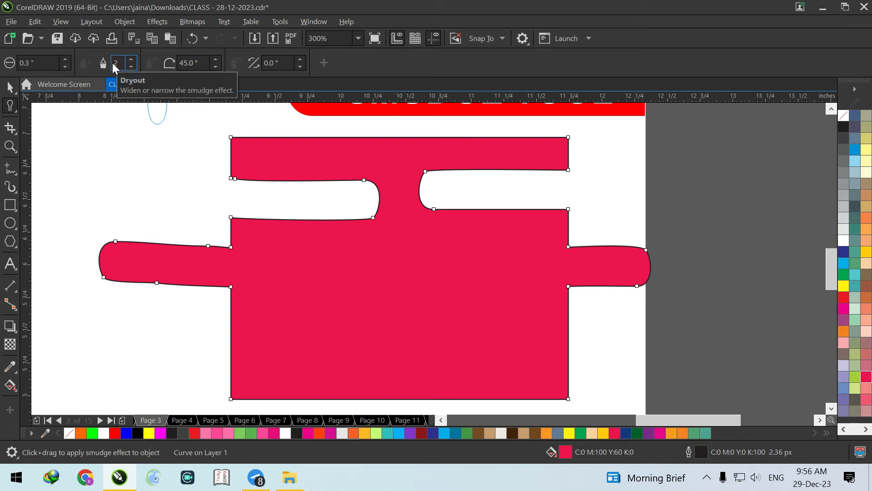
{"action": "left_click", "coordinate": [132, 60]}
{"action": "left_click", "coordinate": [132, 60]}
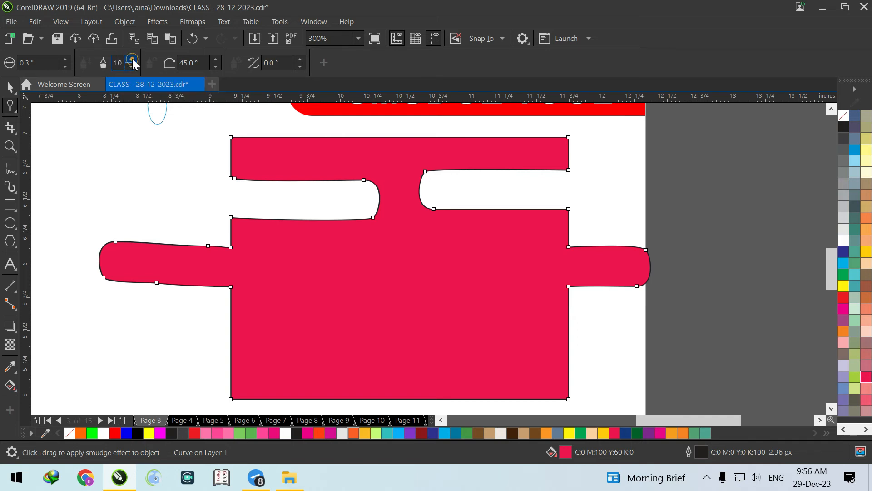
{"action": "mouse_move", "coordinate": [208, 354]}
{"action": "left_mouse_down"}
{"action": "mouse_move", "coordinate": [269, 337]}
{"action": "mouse_move", "coordinate": [221, 344]}
{"action": "left_mouse_up"}
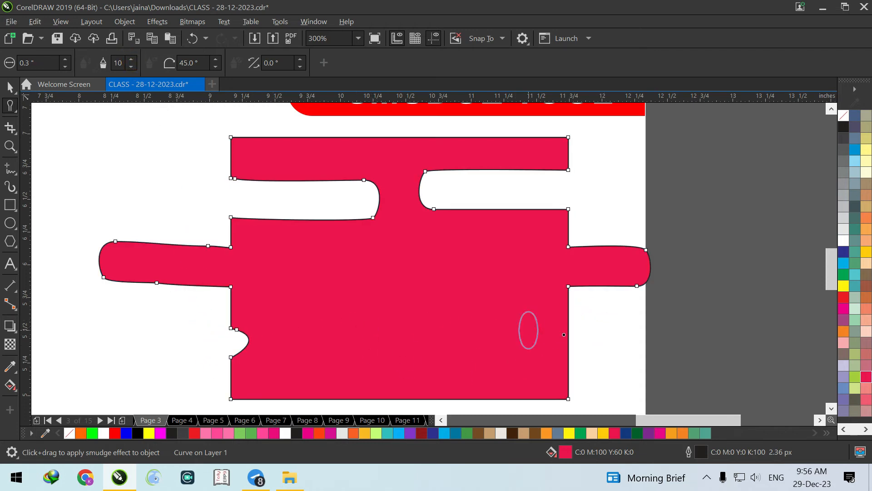
{"action": "left_click_drag", "start_coordinate": [572, 330], "coordinate": [542, 328]}
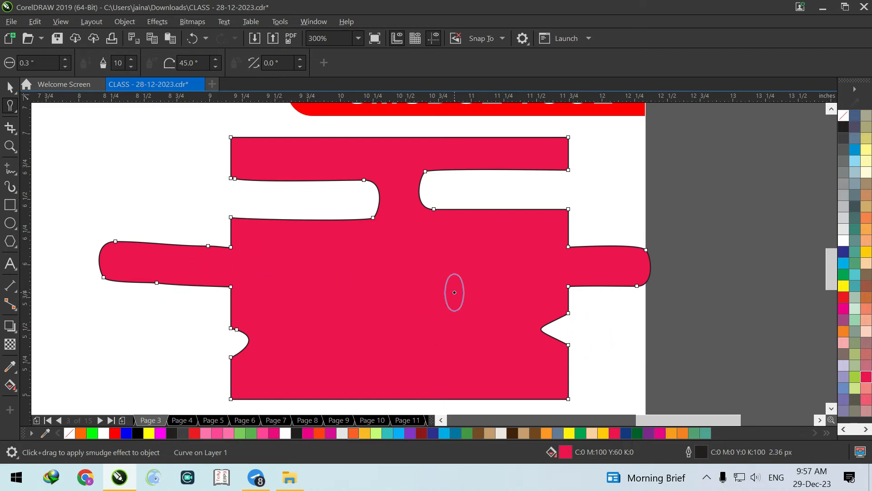
Set the dryout to 0 and smudge a long narrow notch upward from the left part of the shape's bottom edge.
{"action": "left_click", "coordinate": [119, 62]}
{"action": "type", "text": "0"}
{"action": "key", "text": "Return"}
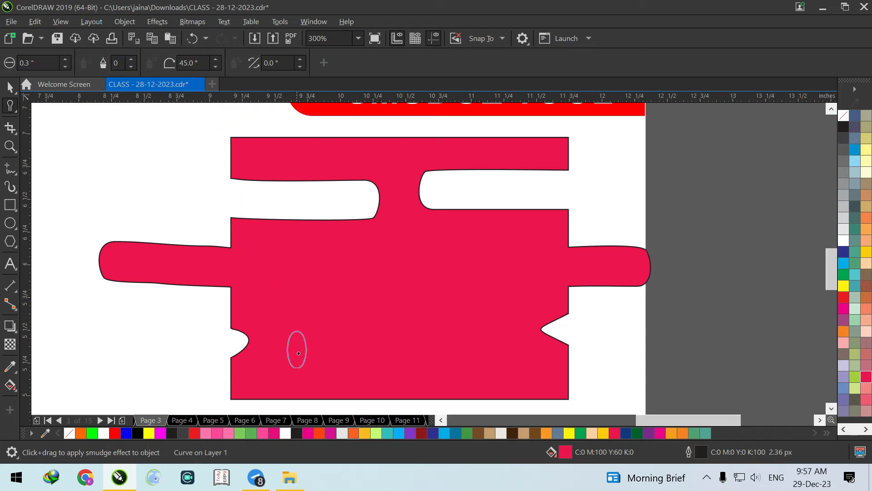
{"action": "left_click_drag", "start_coordinate": [304, 404], "coordinate": [305, 276]}
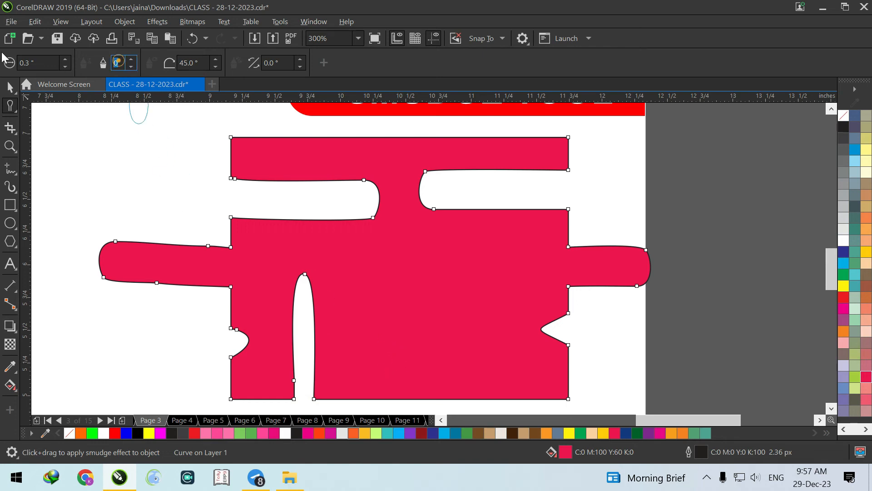
Set the dryout to 10 and smudge upward into the middle of the shape's bottom edge.
{"action": "type", "text": "10"}
{"action": "key", "text": "Return"}
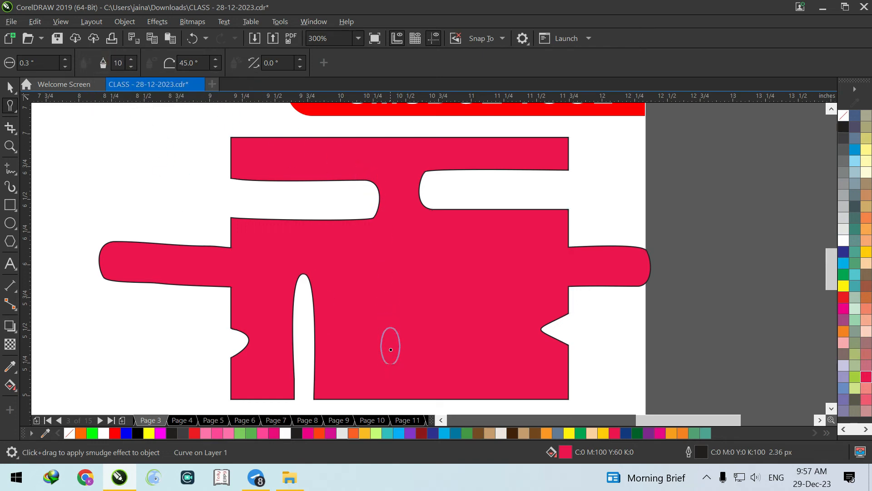
{"action": "left_click_drag", "start_coordinate": [399, 410], "coordinate": [397, 269]}
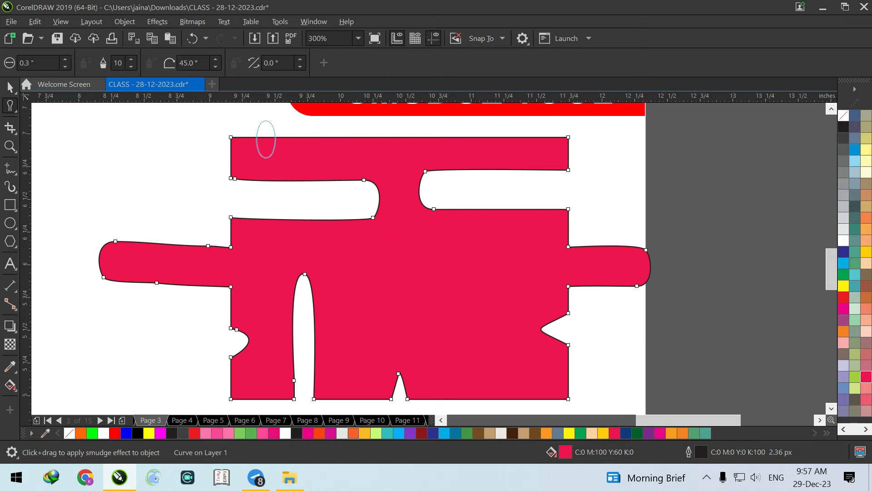
Set the pen tilt to 90 degrees and smudge a wider notch into the bottom edge, right of its middle.
{"action": "type", "text": "90"}
{"action": "key", "text": "Return"}
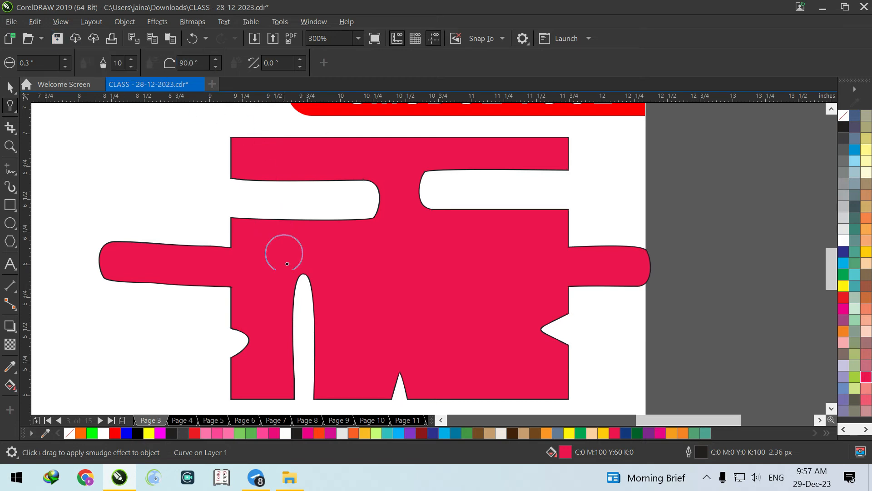
{"action": "left_click_drag", "start_coordinate": [469, 407], "coordinate": [467, 343]}
{"action": "left_click_drag", "start_coordinate": [465, 294], "coordinate": [466, 298]}
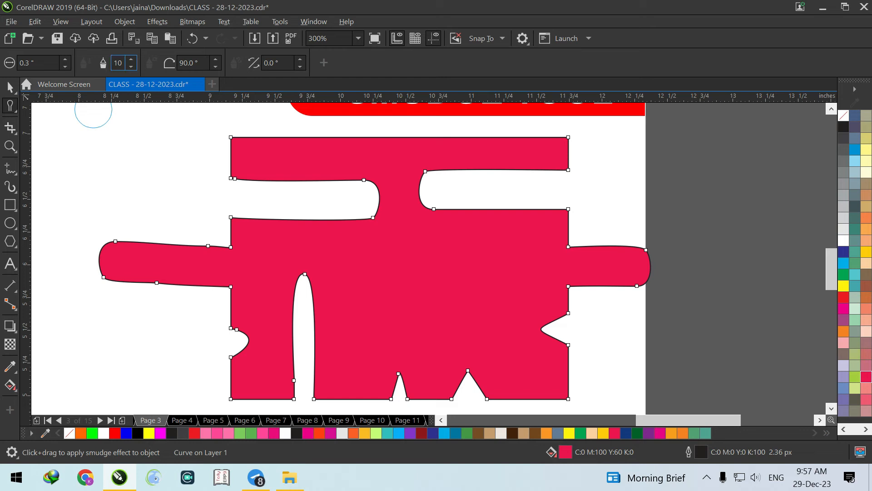
Set dryout to 0, pen tilt to 45 degrees and pen bearing to 45 degrees, and smudge slanted arms out of both sides of the shape.
{"action": "left_click", "coordinate": [121, 63]}
{"action": "key", "text": "Return"}
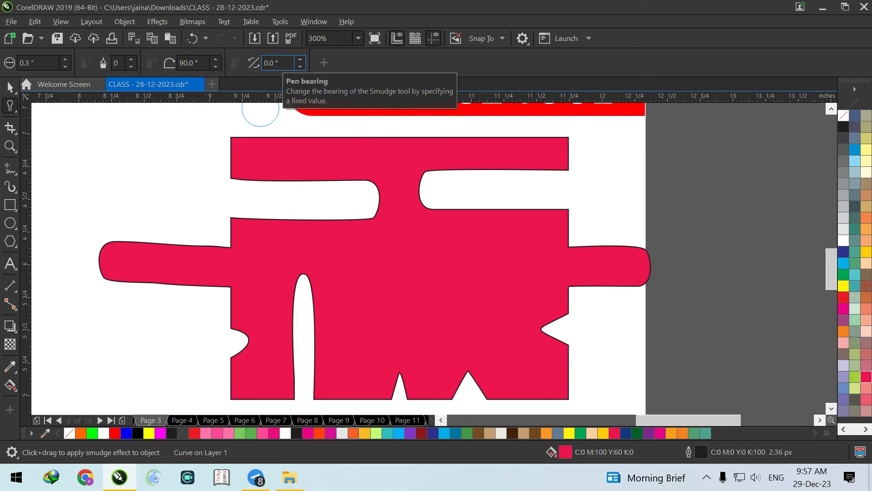
{"action": "left_click", "coordinate": [197, 63]}
{"action": "double_click", "coordinate": [197, 63]}
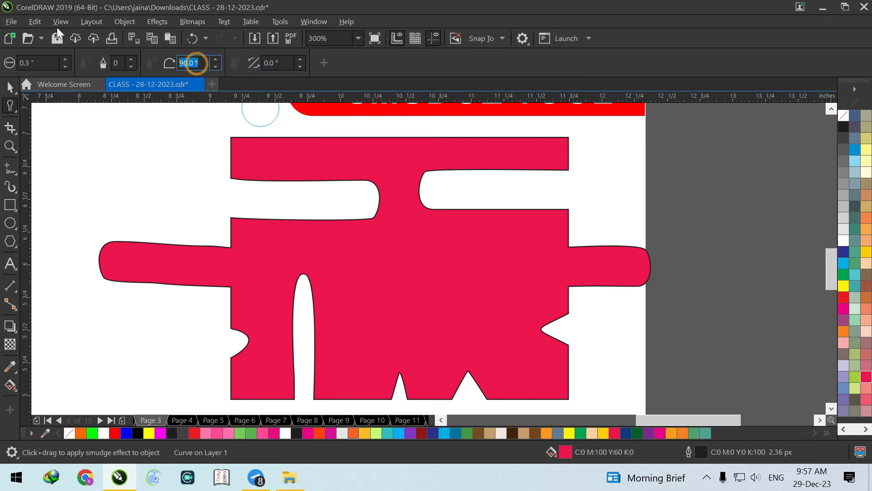
{"action": "key", "text": "Return"}
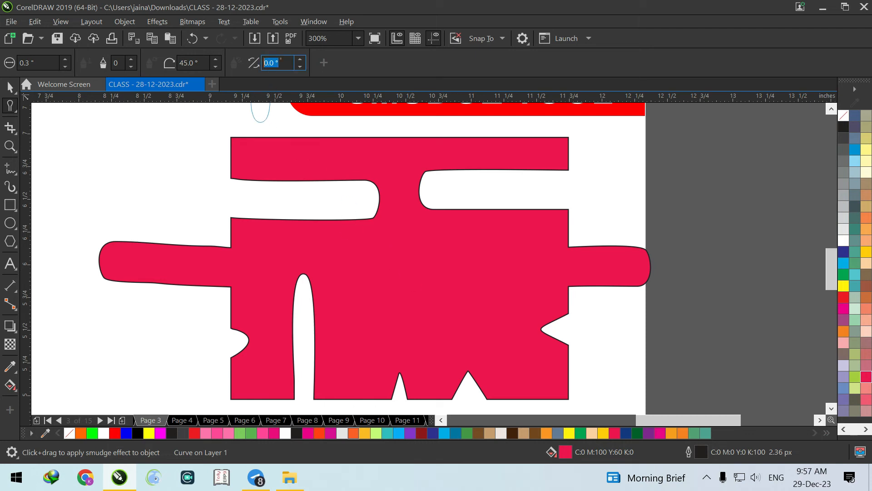
{"action": "type", "text": "45"}
{"action": "key", "text": "Return"}
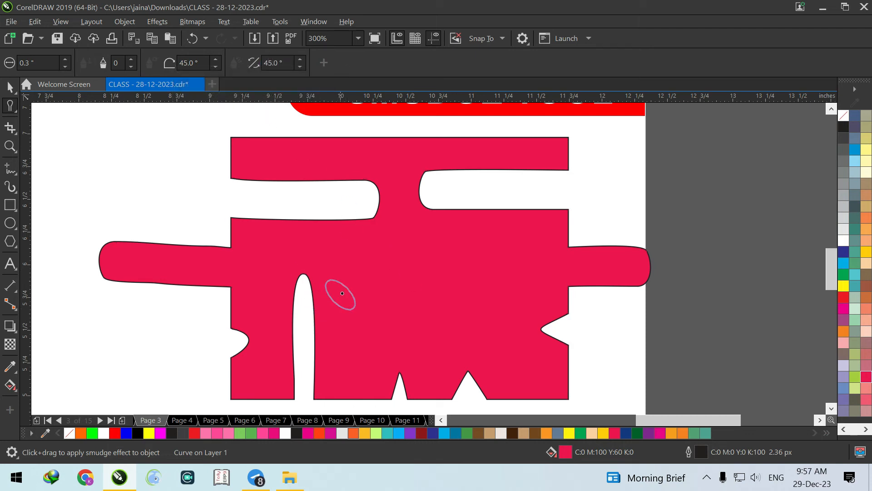
{"action": "mouse_move", "coordinate": [399, 263]}
{"action": "left_mouse_down"}
{"action": "mouse_move", "coordinate": [613, 315]}
{"action": "mouse_move", "coordinate": [643, 334]}
{"action": "left_mouse_up"}
{"action": "left_click_drag", "start_coordinate": [256, 236], "coordinate": [136, 172]}
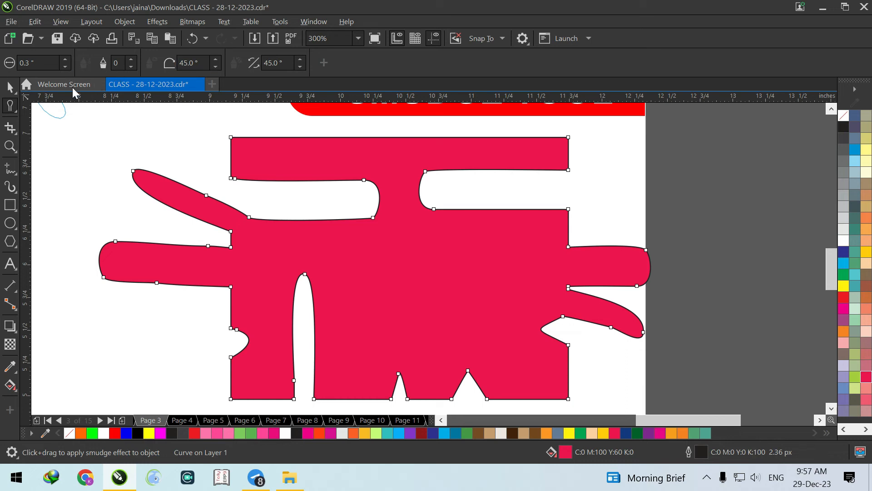
Delete the already roughened red sample square beneath the ROUGHEN TOOL heading.
{"action": "left_click", "coordinate": [11, 108]}
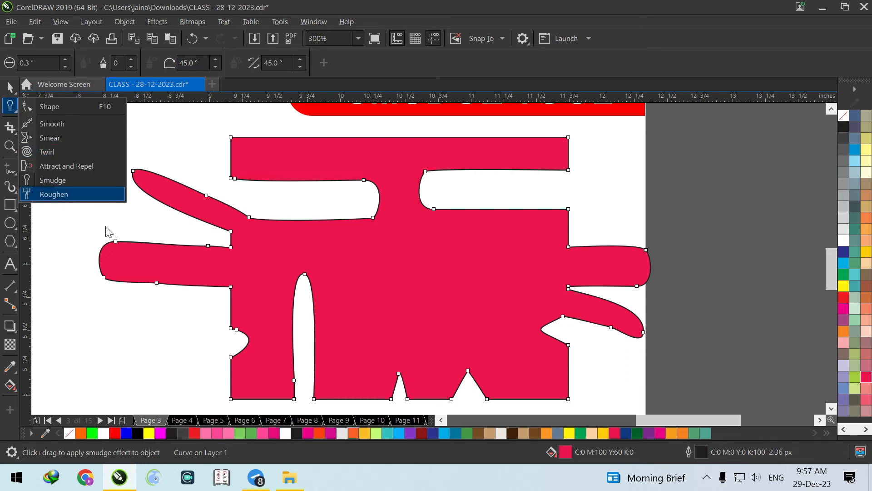
{"action": "scroll", "coordinate": [174, 249], "scroll_direction": "down", "scroll_amount": 4}
{"action": "scroll", "coordinate": [347, 291], "scroll_direction": "up", "scroll_amount": 2}
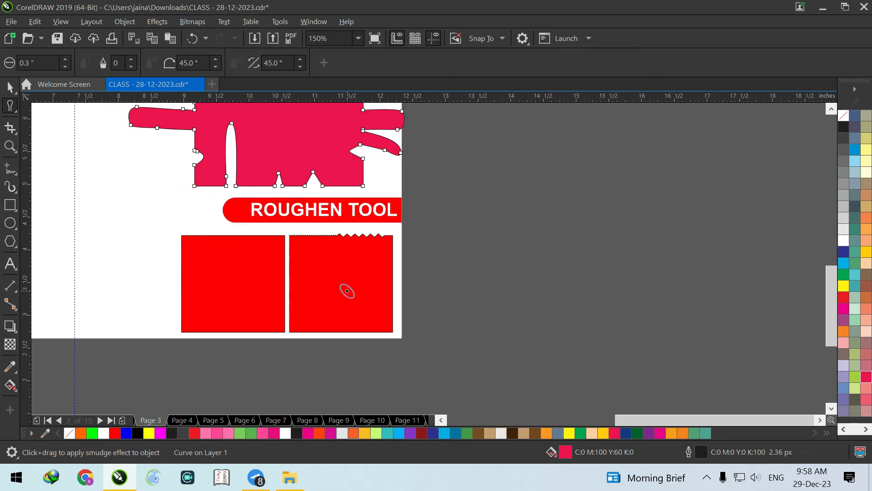
{"action": "left_click", "coordinate": [15, 93]}
{"action": "left_click", "coordinate": [335, 277]}
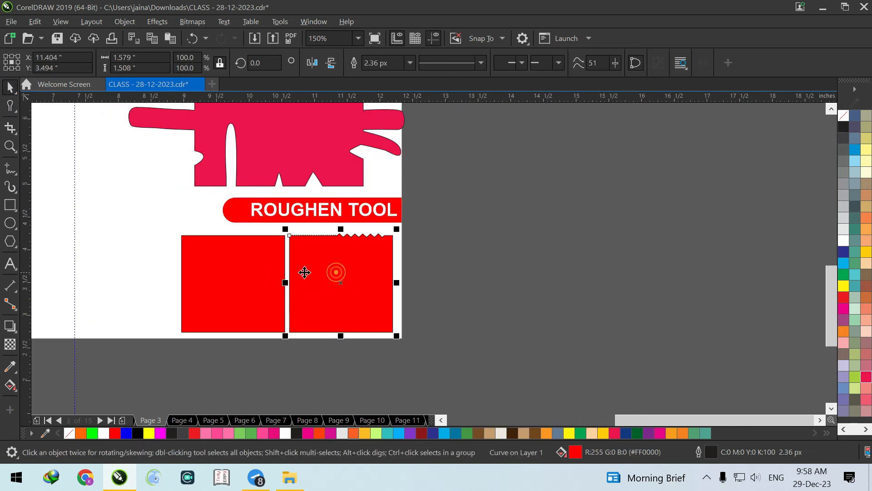
{"action": "key", "text": "Delete"}
Select the plain red square beneath the ROUGHEN TOOL heading and set the Roughen tool's nib size to 0.3 inches.
{"action": "scroll", "coordinate": [212, 291], "scroll_direction": "up", "scroll_amount": 2}
{"action": "left_click", "coordinate": [221, 193]}
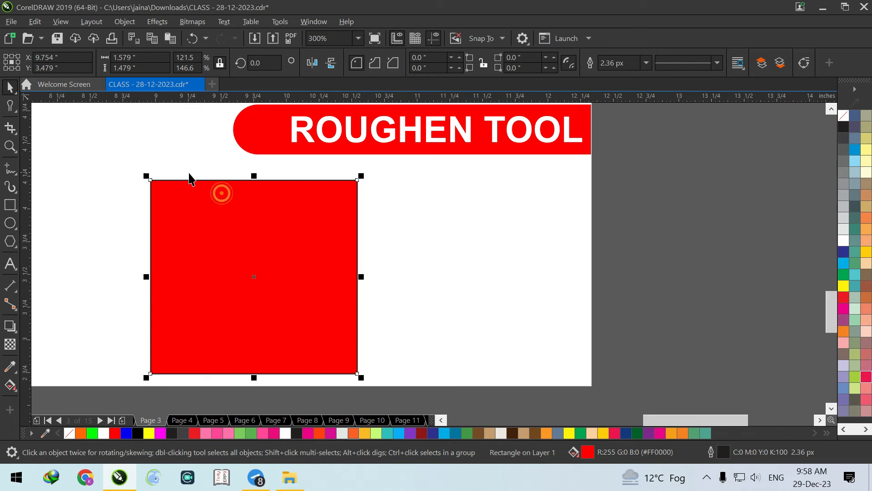
{"action": "scroll", "coordinate": [160, 185], "scroll_direction": "up", "scroll_amount": 2}
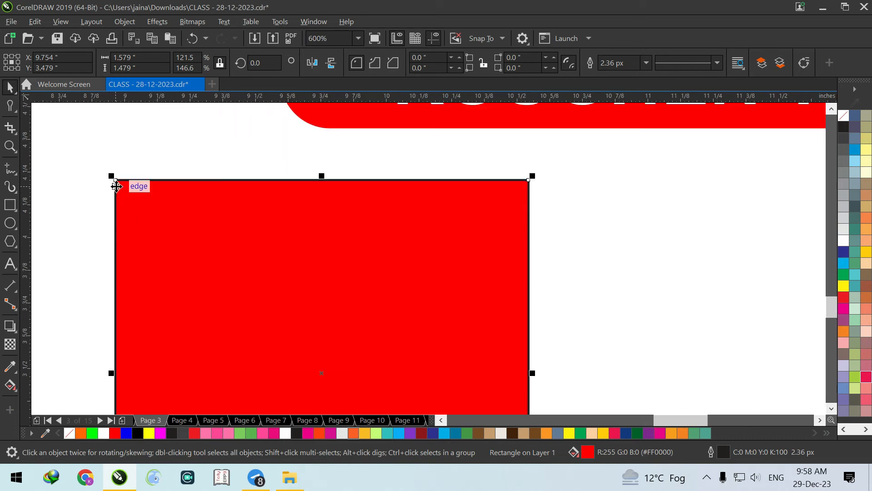
{"action": "left_click", "coordinate": [10, 105]}
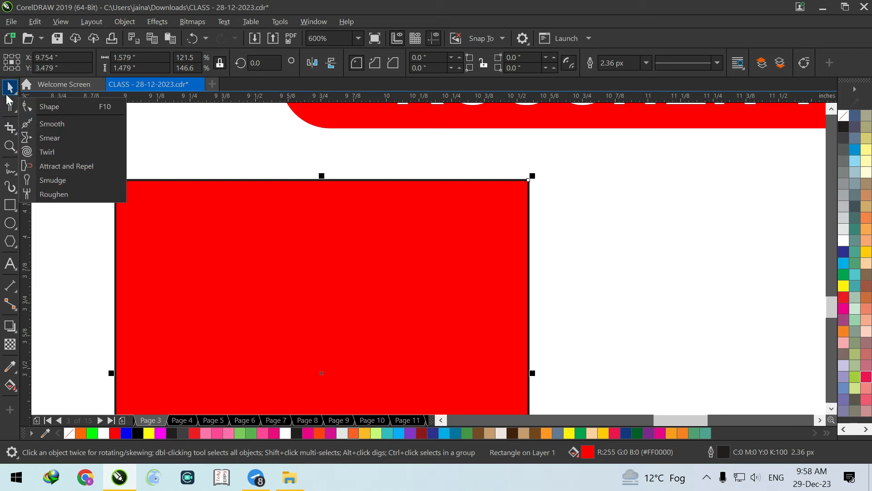
{"action": "left_click", "coordinate": [86, 195]}
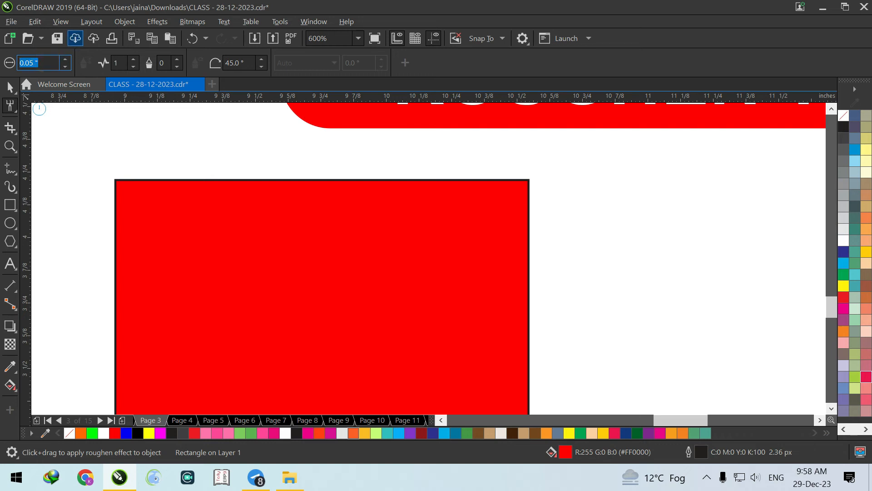
{"action": "type", "text": "0."}
{"action": "key", "text": "Return"}
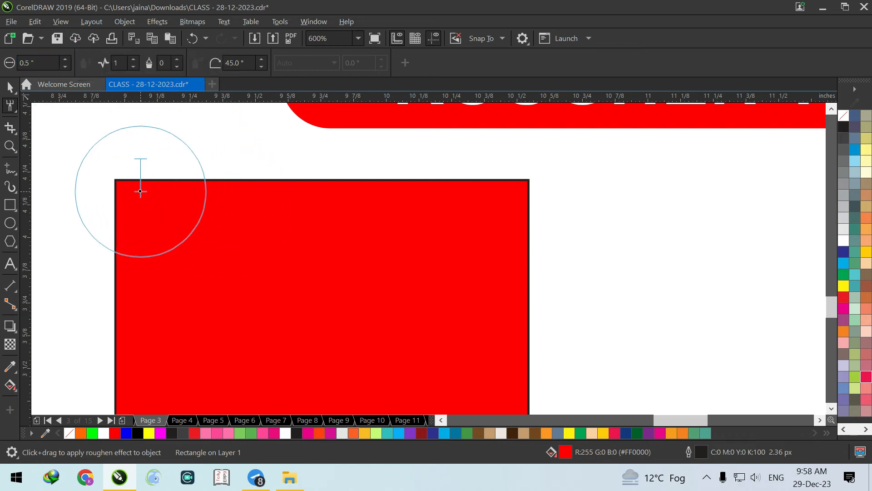
{"action": "type", "text": "0.3"}
{"action": "key", "text": "Return"}
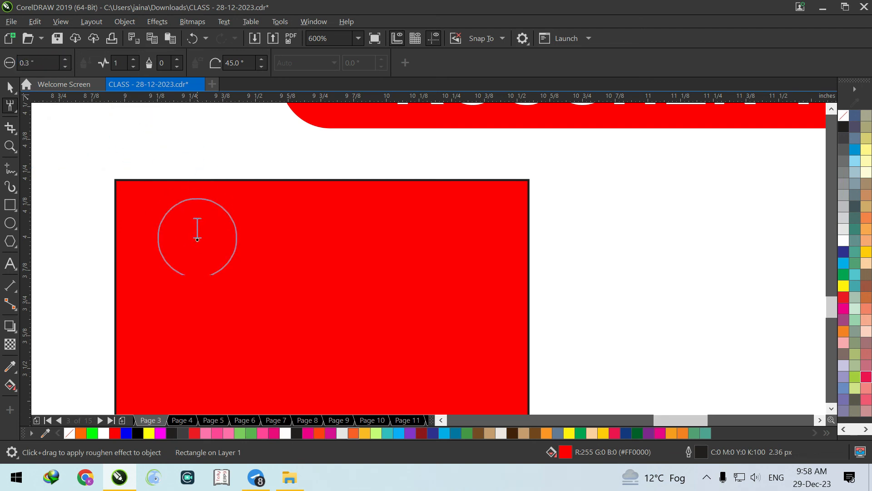
Try roughening the square's whole top edge and a single spot near its left corner at spike frequency 1, undoing both.
{"action": "left_click_drag", "start_coordinate": [121, 190], "coordinate": [496, 189]}
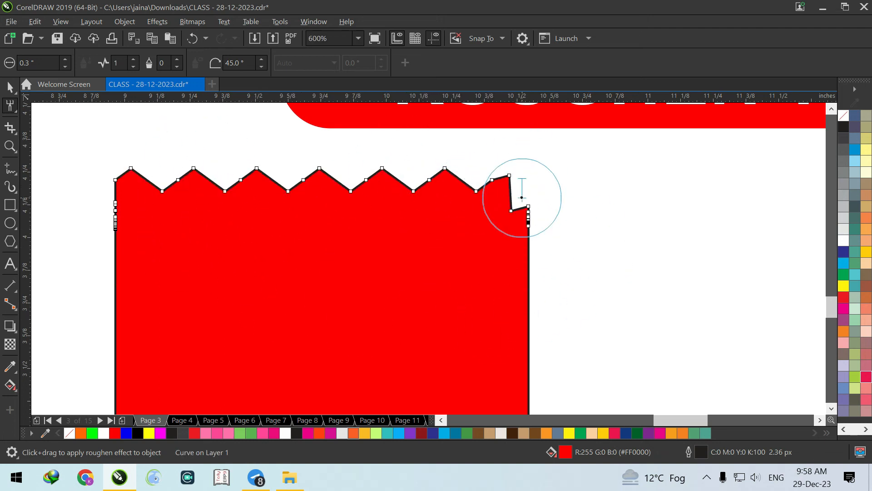
{"action": "key", "text": "ctrl+z"}
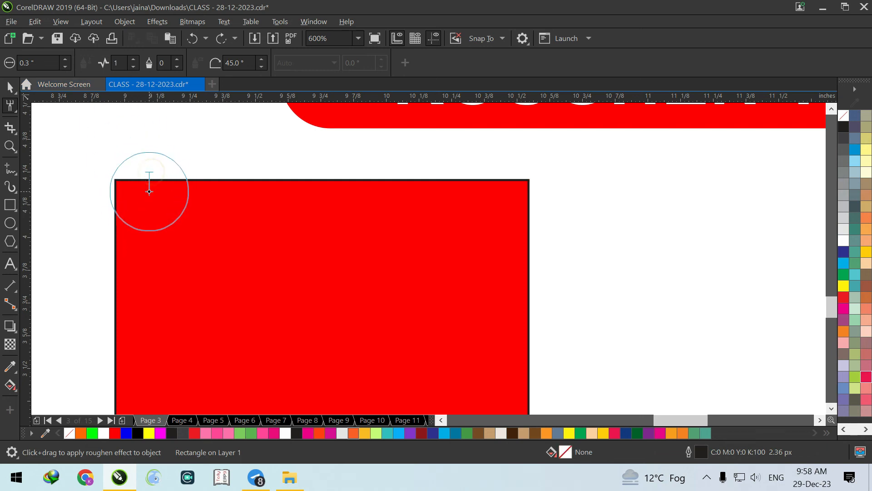
{"action": "left_click_drag", "start_coordinate": [150, 184], "coordinate": [152, 180]}
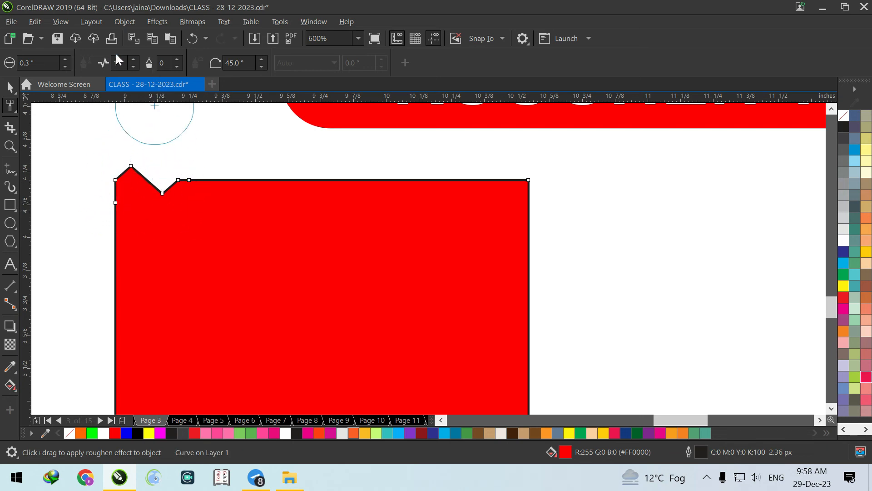
{"action": "key", "text": "ctrl+z"}
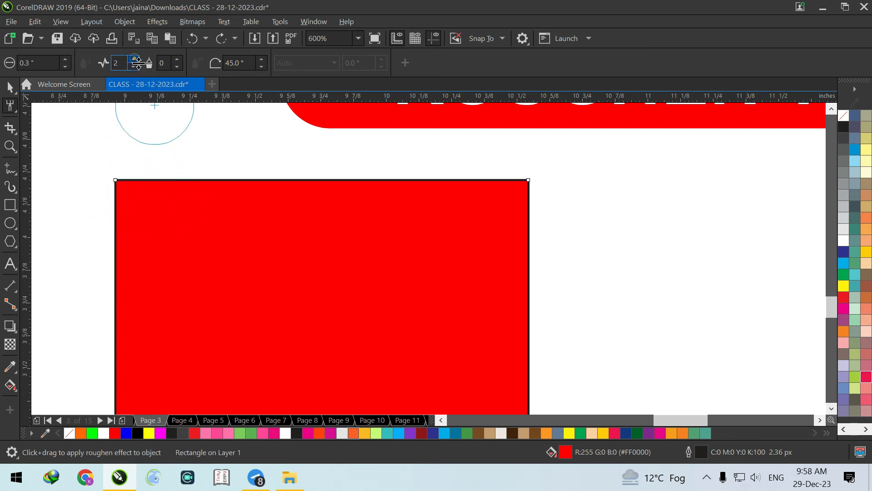
Try spike frequencies 2 and 5 on the left part of the square's top edge, undoing each result.
{"action": "left_click_drag", "start_coordinate": [170, 179], "coordinate": [170, 184]}
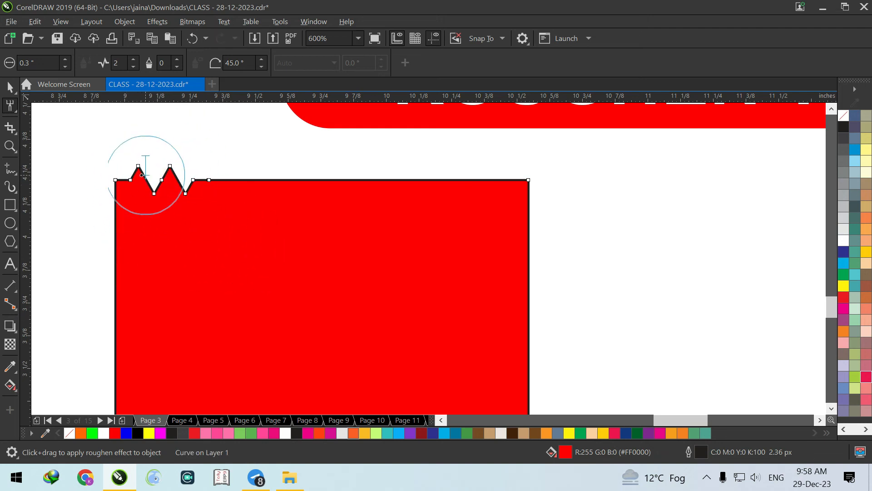
{"action": "key", "text": "ctrl+z"}
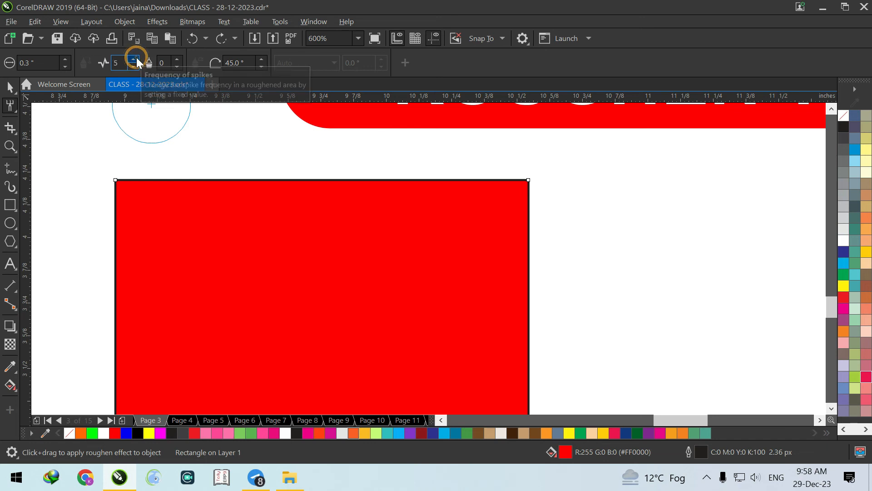
{"action": "left_click", "coordinate": [186, 182]}
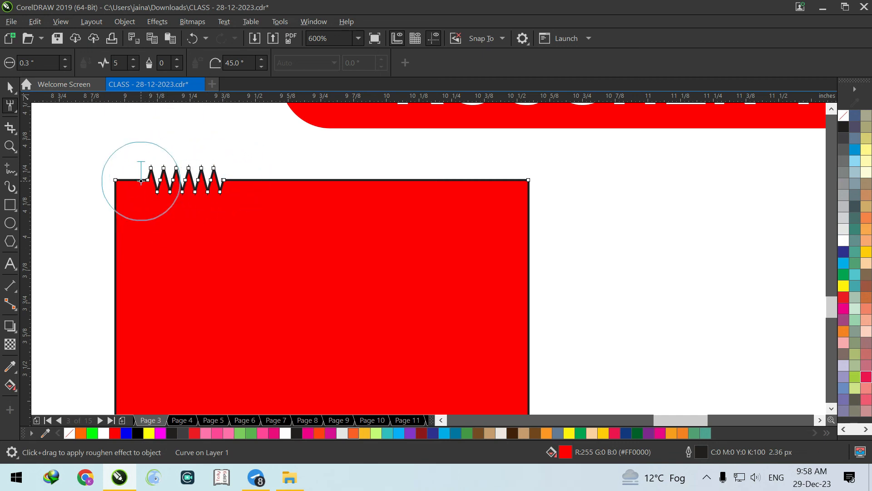
{"action": "key", "text": "ctrl+z"}
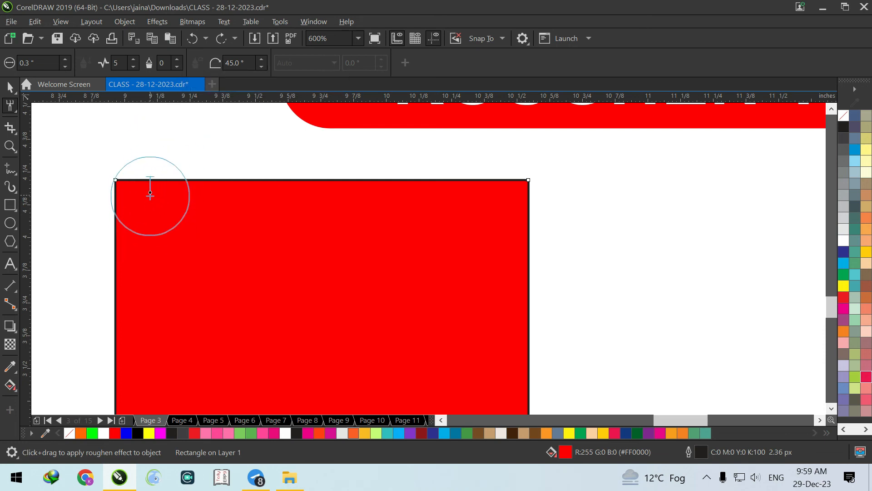
Set the dryout to 7, roughen about three quarters of the square's top edge, and undo the stroke.
{"action": "left_click", "coordinate": [178, 60]}
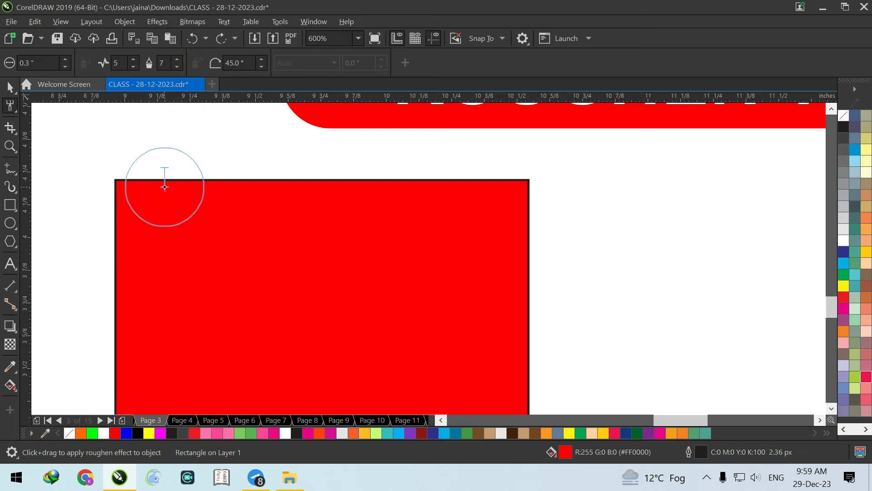
{"action": "left_click_drag", "start_coordinate": [154, 184], "coordinate": [390, 179]}
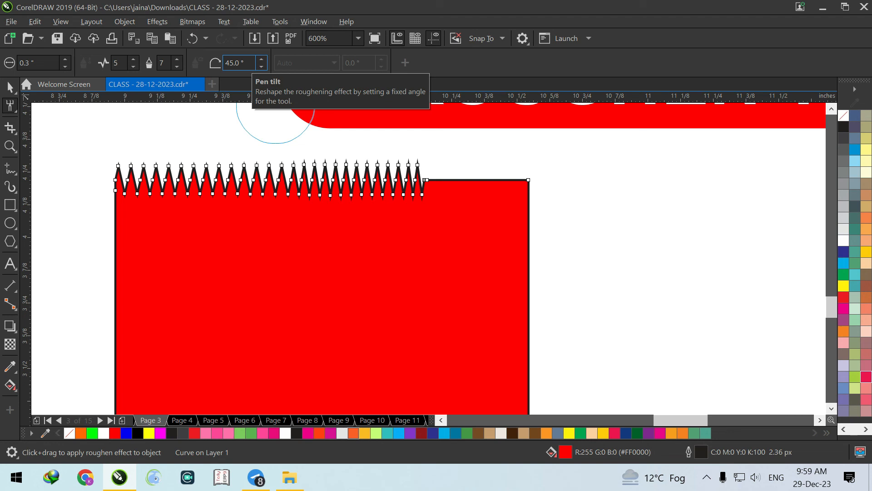
{"action": "key", "text": "ctrl+z"}
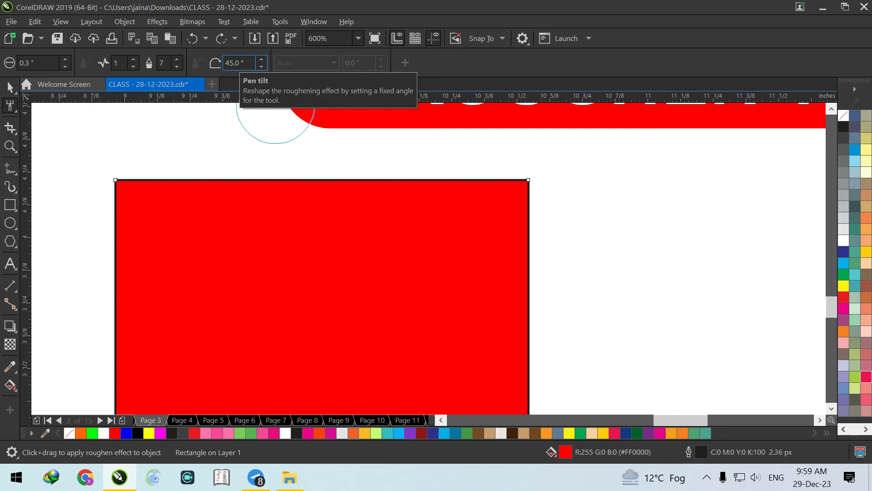
Set the pen tilt to 0 degrees and roughen the left half of the square's top edge at spike frequency 1.
{"action": "left_click", "coordinate": [257, 61]}
{"action": "double_click", "coordinate": [248, 64]}
{"action": "type", "text": "0"}
{"action": "key", "text": "Return"}
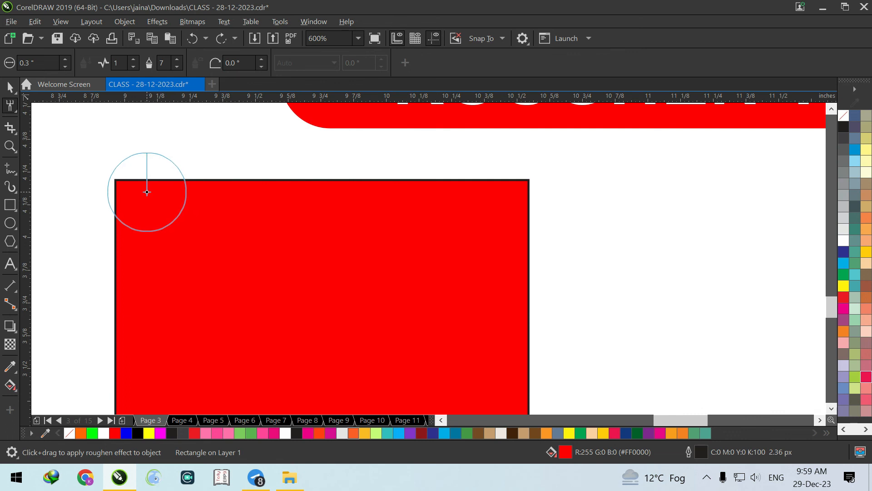
{"action": "left_click_drag", "start_coordinate": [146, 191], "coordinate": [295, 187]}
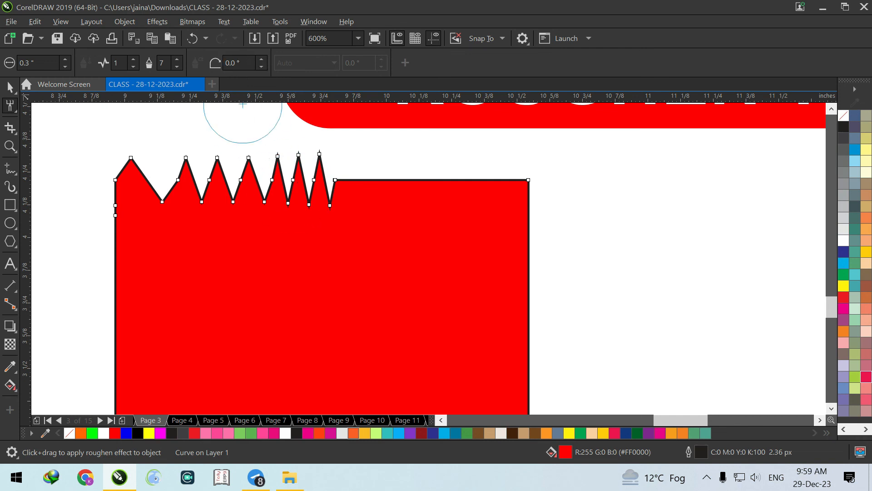
Set the pen tilt to 45 degrees, roughen the right half of the square's top edge, and undo both strokes.
{"action": "type", "text": "45"}
{"action": "key", "text": "Return"}
{"action": "left_click_drag", "start_coordinate": [352, 191], "coordinate": [473, 175]}
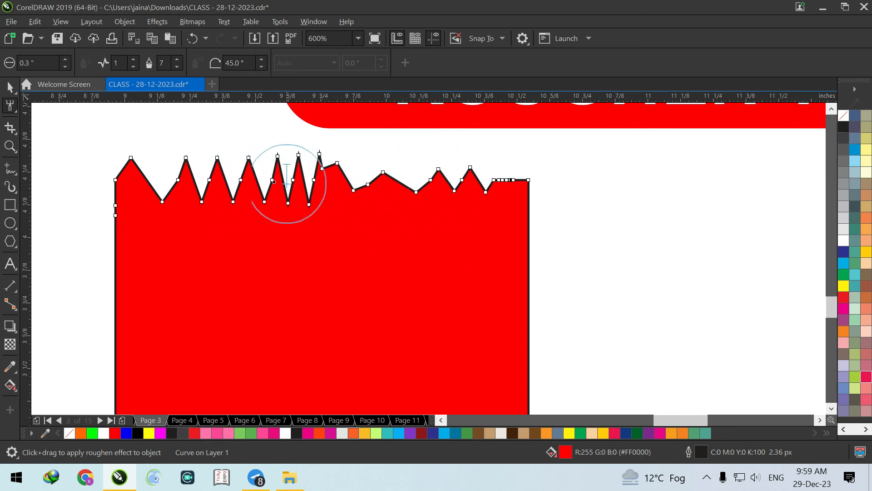
{"action": "key", "text": "ctrl+z"}
{"action": "key", "text": "ctrl+z"}
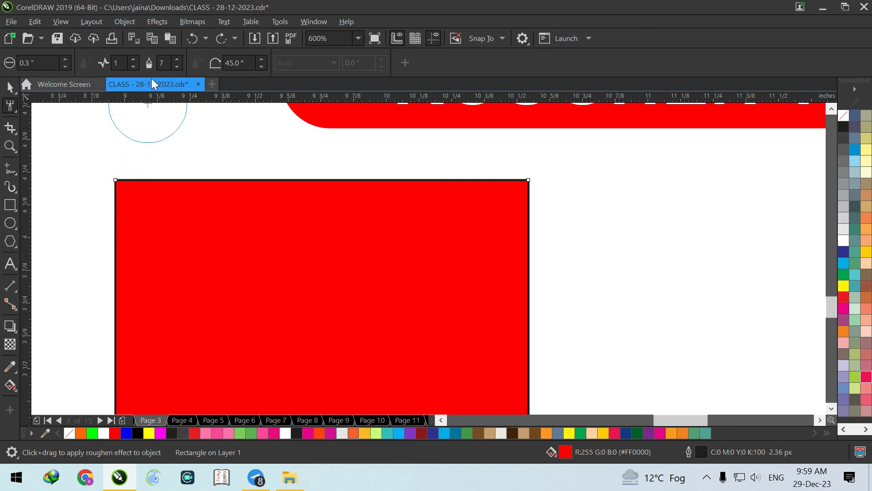
Set the dryout to 0 and roughen the red square along its entire top and bottom edges.
{"action": "type", "text": "0"}
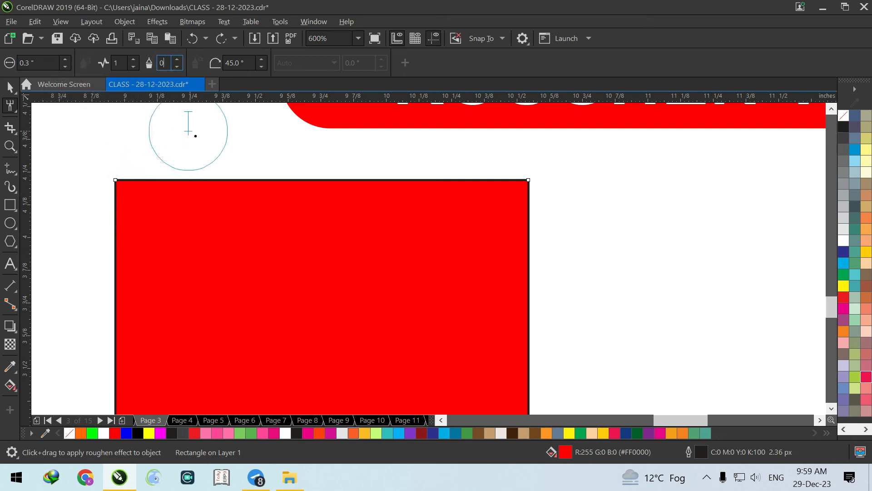
{"action": "left_click_drag", "start_coordinate": [138, 187], "coordinate": [568, 189]}
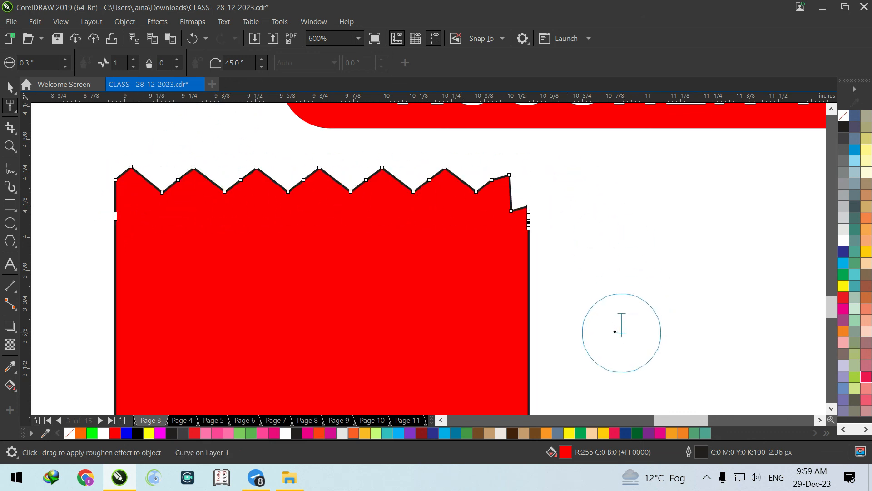
{"action": "scroll", "coordinate": [354, 222], "scroll_direction": "down", "scroll_amount": 3}
{"action": "scroll", "coordinate": [316, 295], "scroll_direction": "down", "scroll_amount": 5}
{"action": "scroll", "coordinate": [356, 209], "scroll_direction": "up", "scroll_amount": 3}
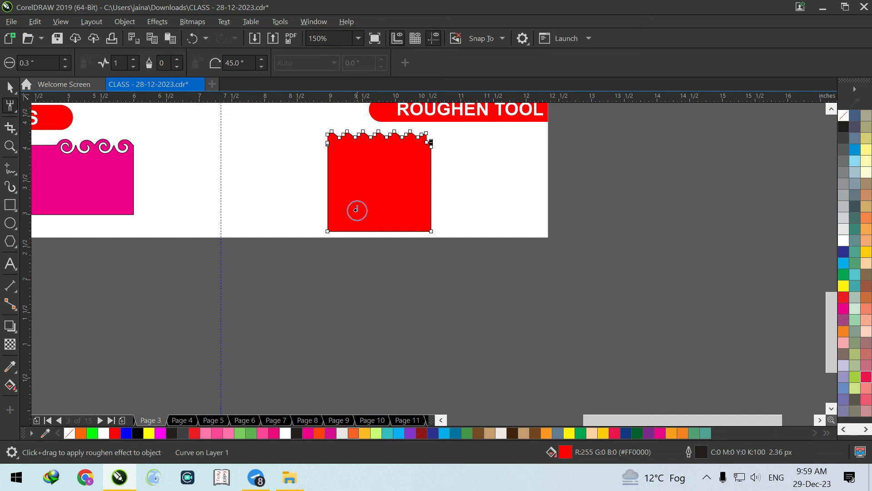
{"action": "mouse_move", "coordinate": [329, 230]}
{"action": "left_mouse_down"}
{"action": "mouse_move", "coordinate": [486, 226]}
{"action": "mouse_move", "coordinate": [459, 225]}
{"action": "left_mouse_up"}
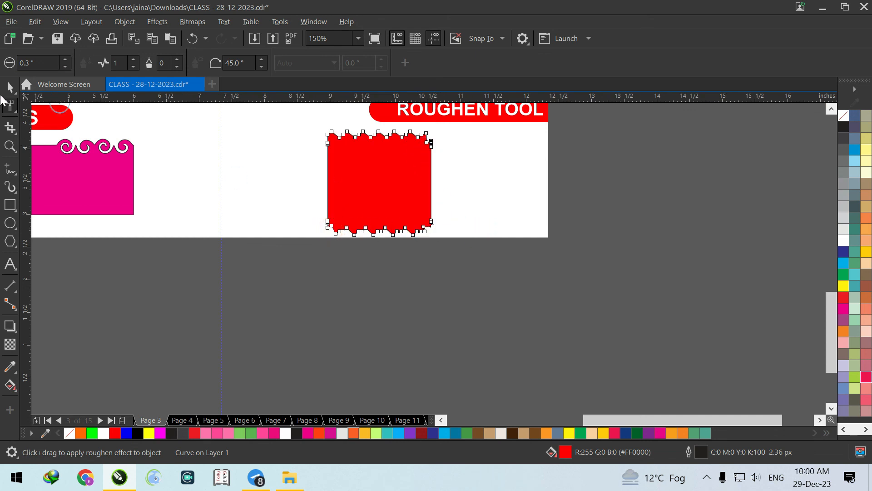
Return to the Pick tool and fit the whole page in view to review all the tool samples.
{"action": "left_click", "coordinate": [9, 109]}
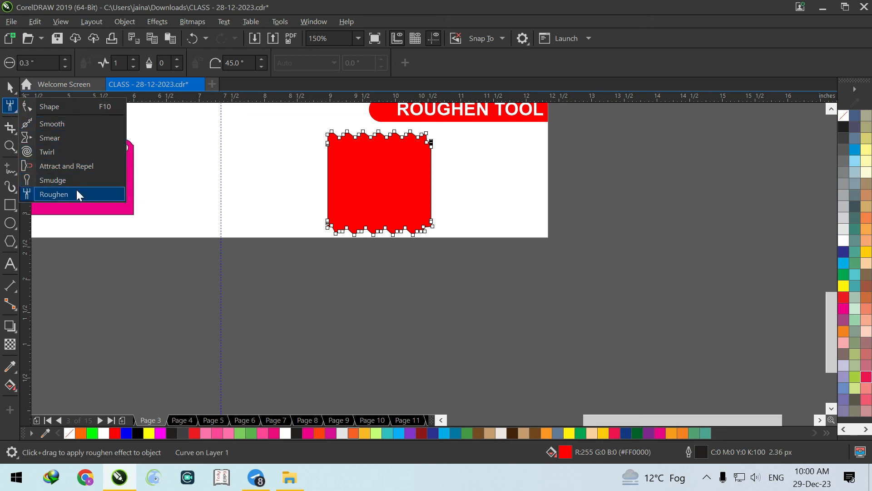
{"action": "left_click", "coordinate": [8, 86]}
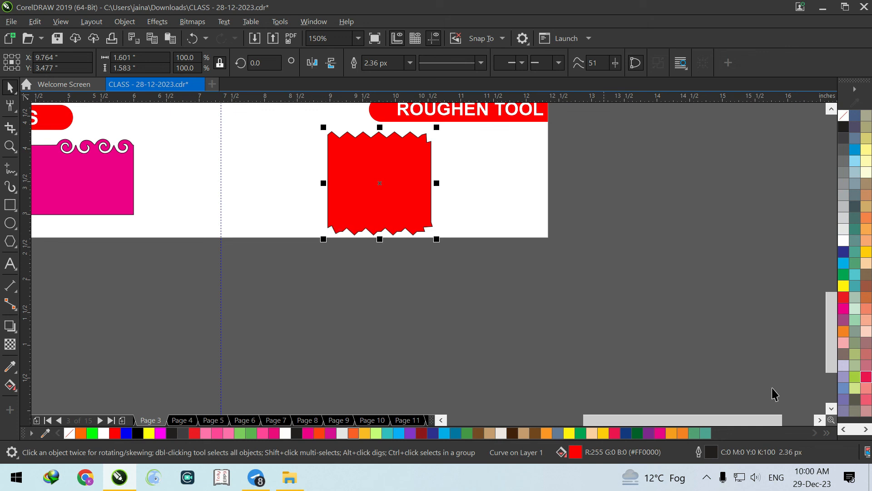
{"action": "key", "text": "shift+F4"}
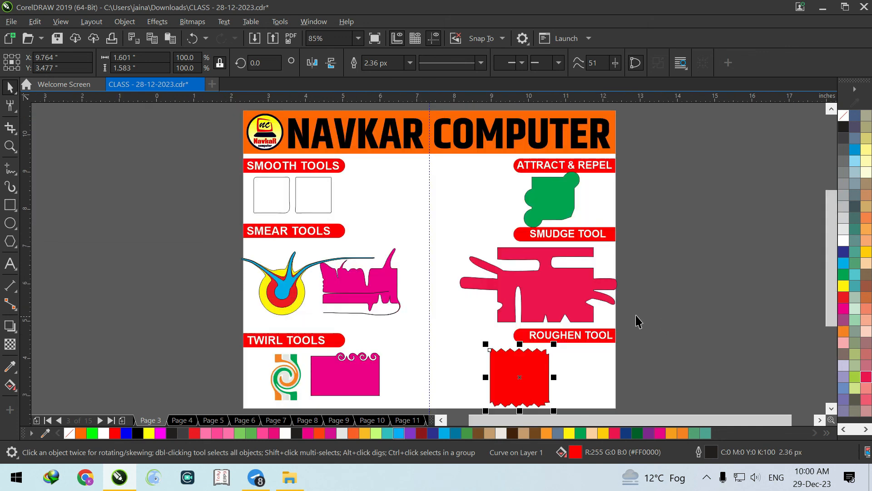